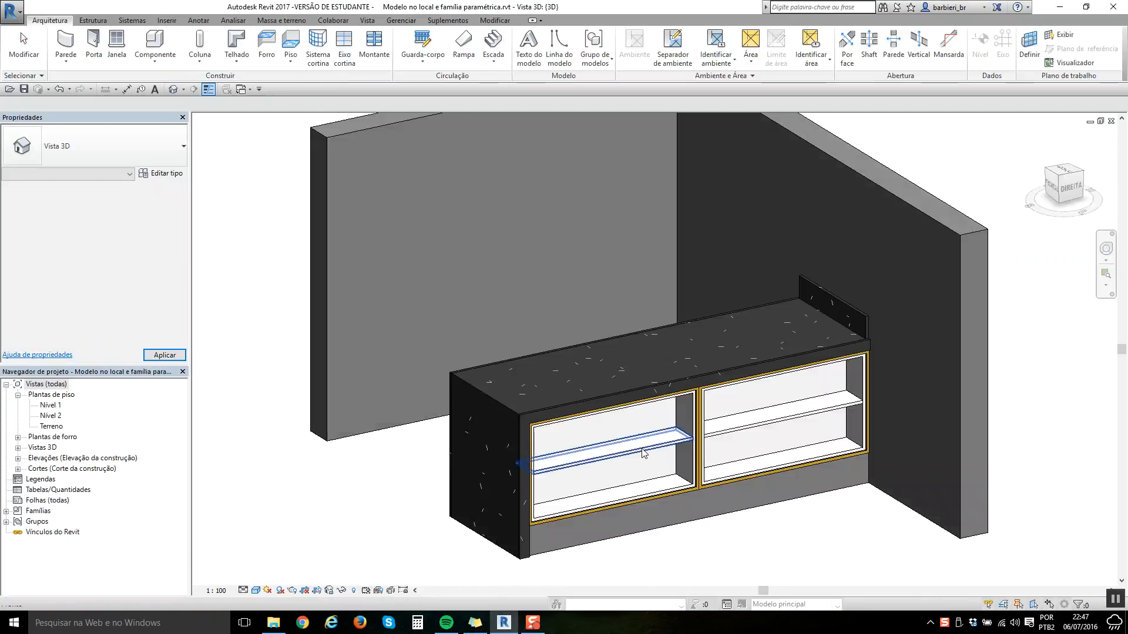
Step: Temporarily hide the stone countertop in the 3D view so the cabinet boxes underneath are exposed
{"action": "left_click", "coordinate": [644, 453]}
{"action": "middle_click_drag", "start_coordinate": [645, 453], "coordinate": [618, 367]}
{"action": "left_click", "coordinate": [607, 277]}
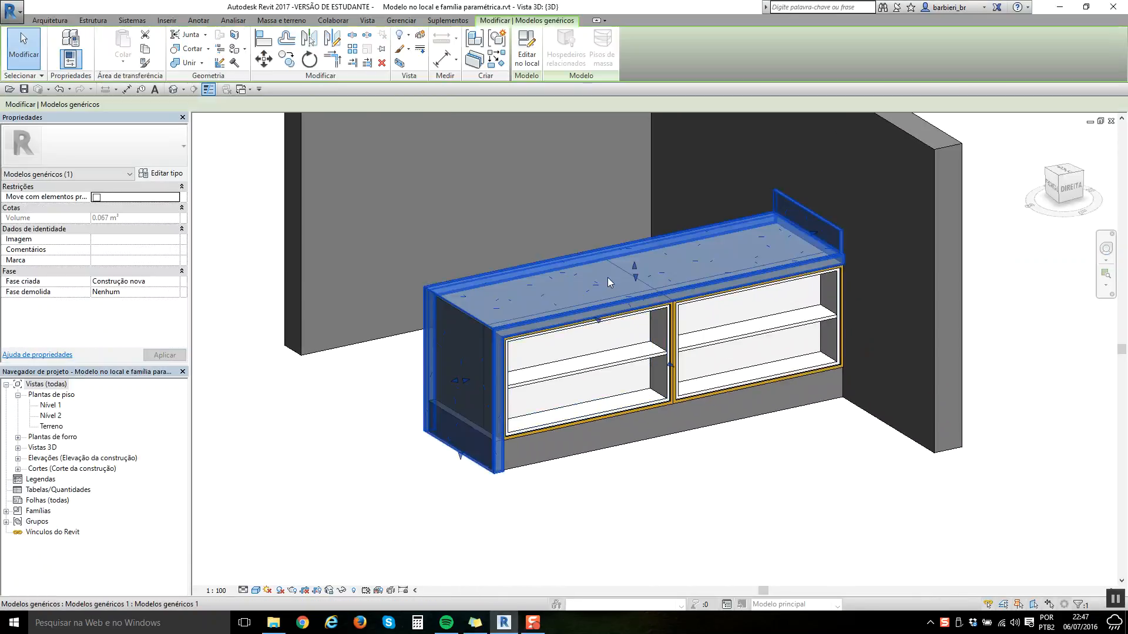
{"action": "key", "text": "h"}
{"action": "key", "text": "h"}
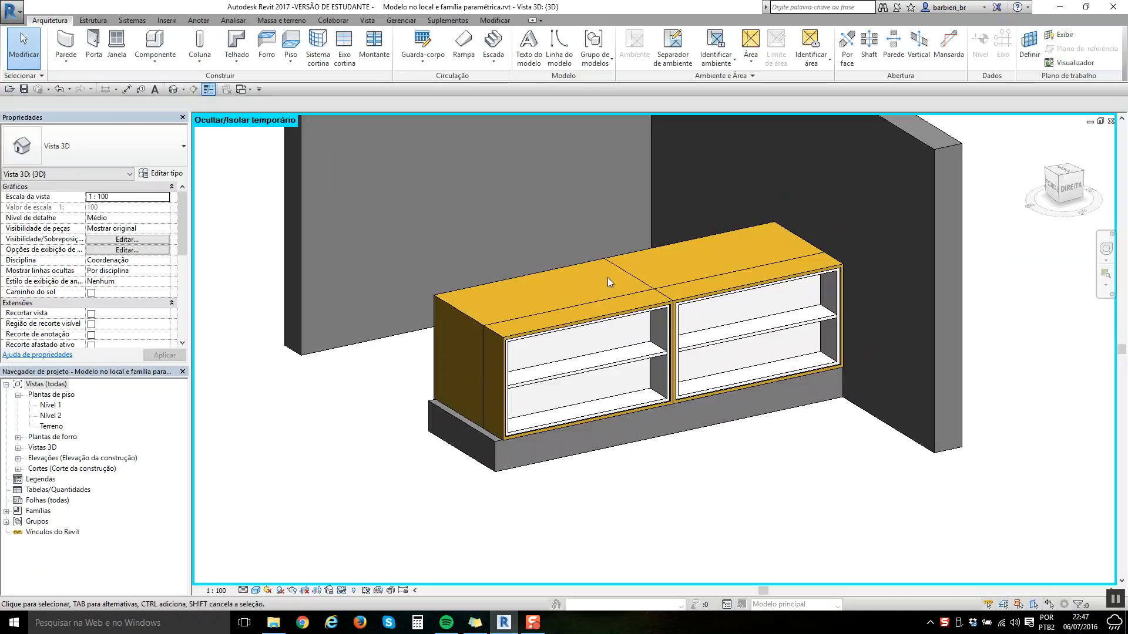
Step: Inspect the type properties of the front Caixa sem fundo box, including its material and dimensions, then dismiss them unchanged
{"action": "left_click", "coordinate": [601, 314]}
{"action": "middle_click_drag", "start_coordinate": [601, 315], "coordinate": [604, 338], "text": "shift"}
{"action": "scroll", "coordinate": [604, 344], "scroll_direction": "up", "scroll_amount": 2}
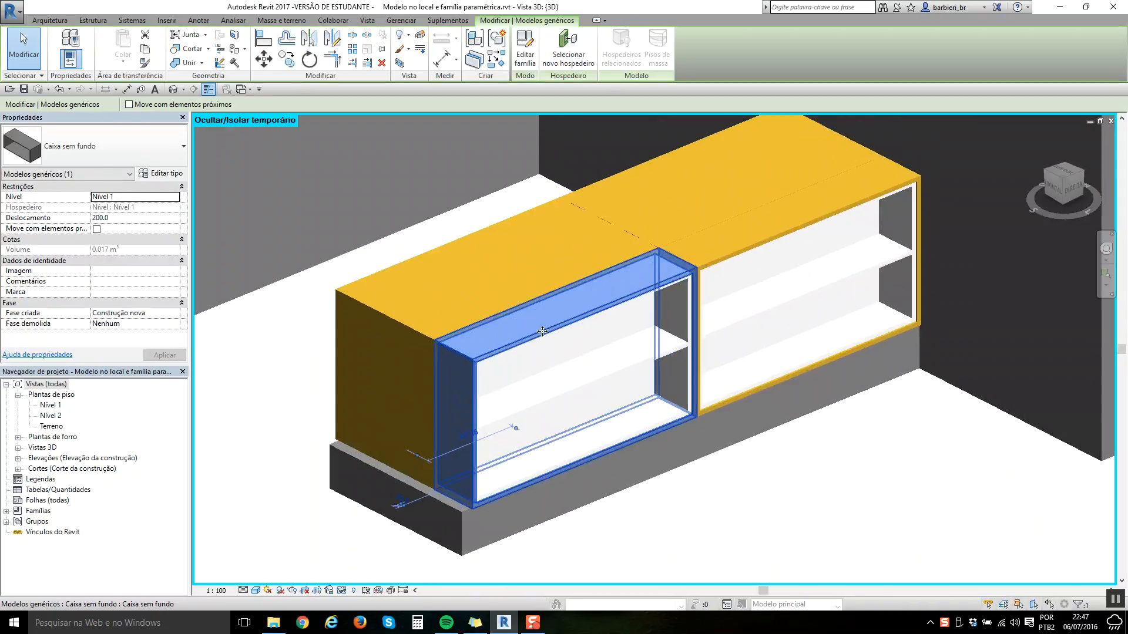
{"action": "left_click", "coordinate": [159, 174]}
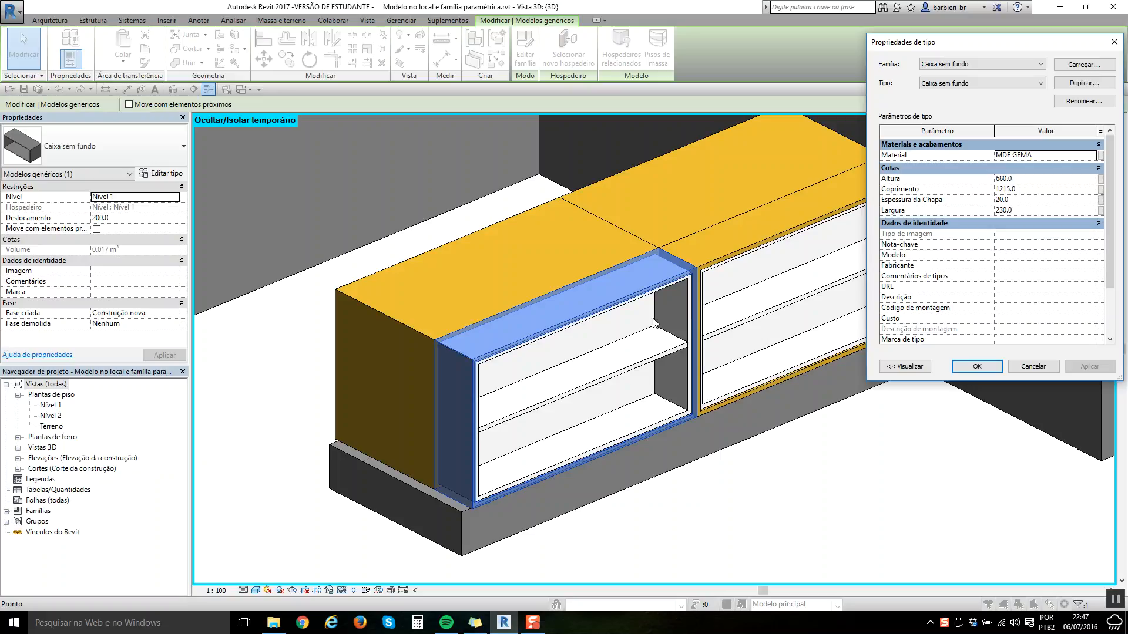
{"action": "key", "text": "Escape"}
{"action": "key", "text": "Escape"}
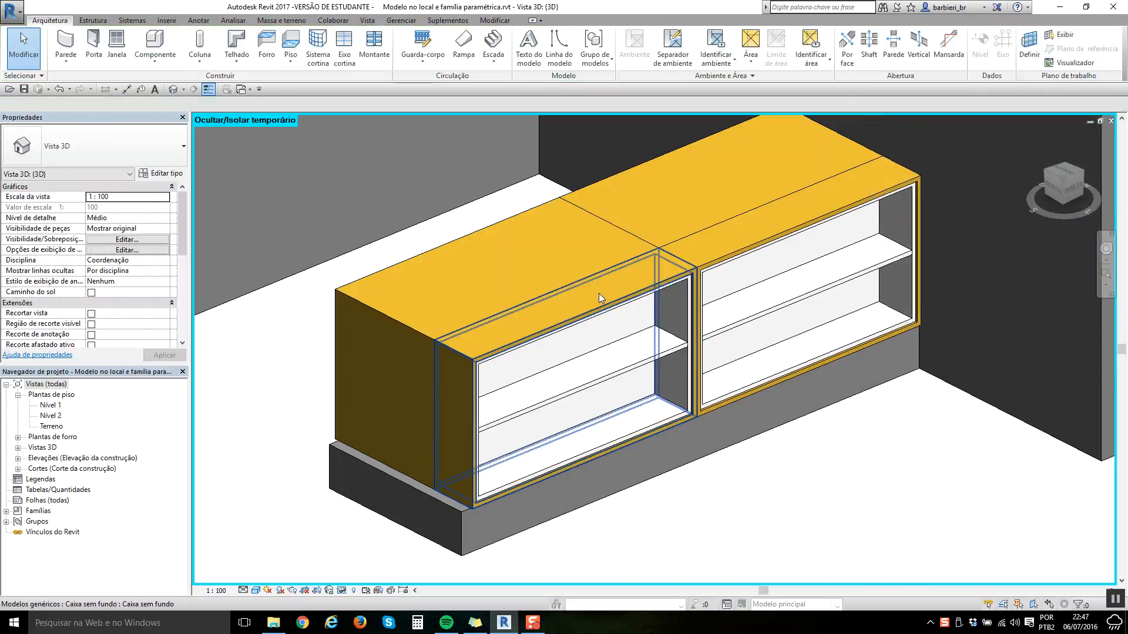
Step: Open the Caixa sem fundo family for editing and examine the open frame from several angles
{"action": "left_click", "coordinate": [599, 296]}
{"action": "scroll", "coordinate": [599, 294], "scroll_direction": "down", "scroll_amount": 2}
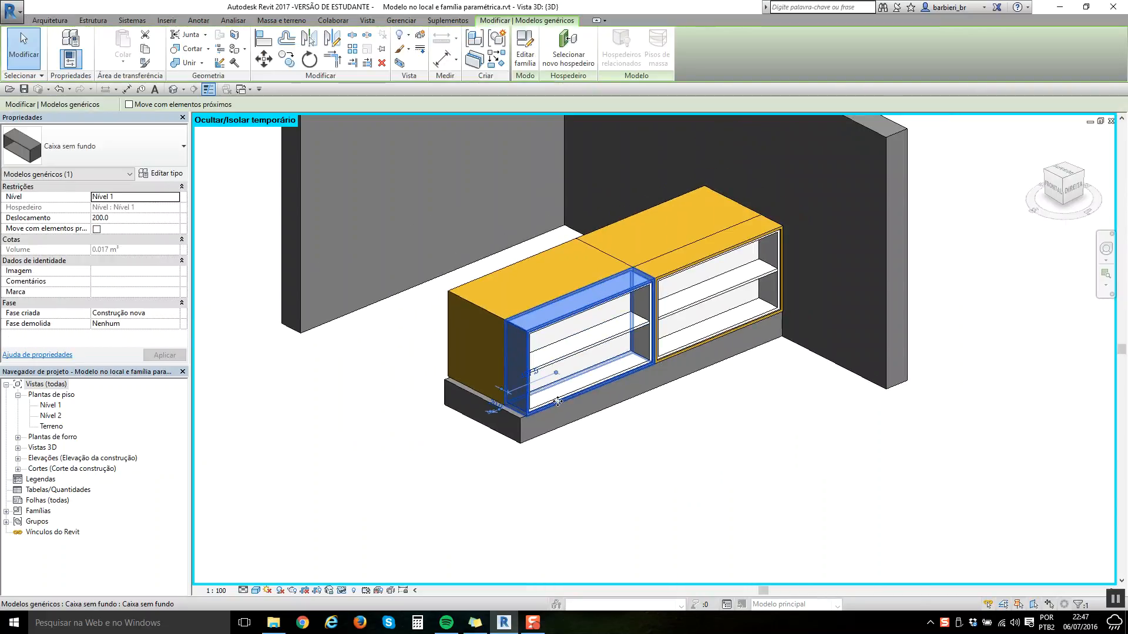
{"action": "key", "text": "Escape"}
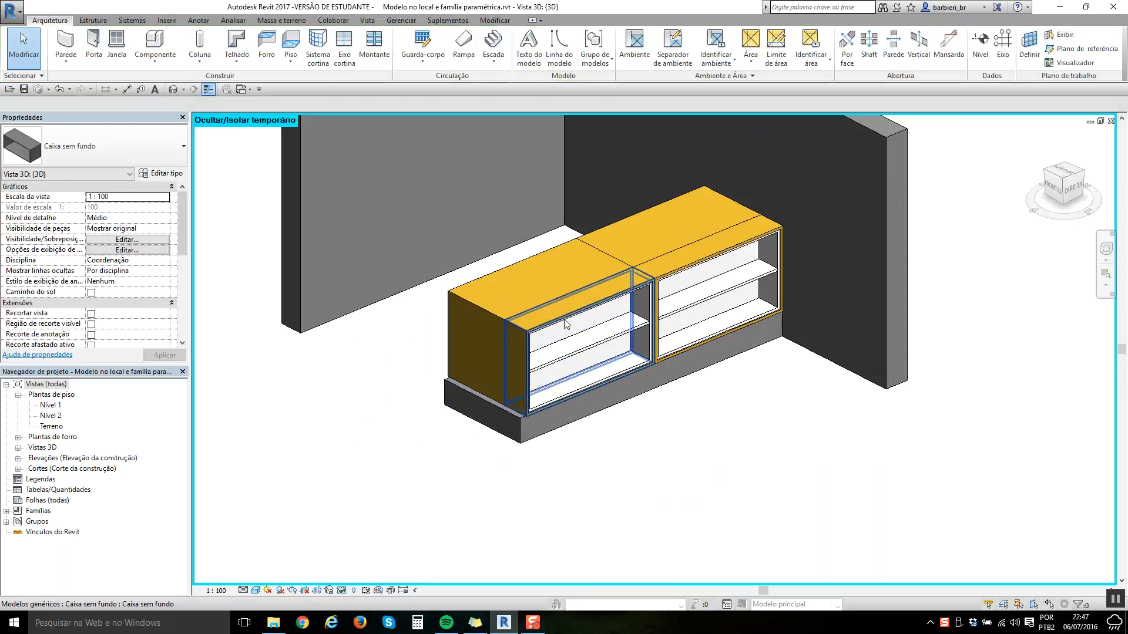
{"action": "double_click", "coordinate": [565, 310]}
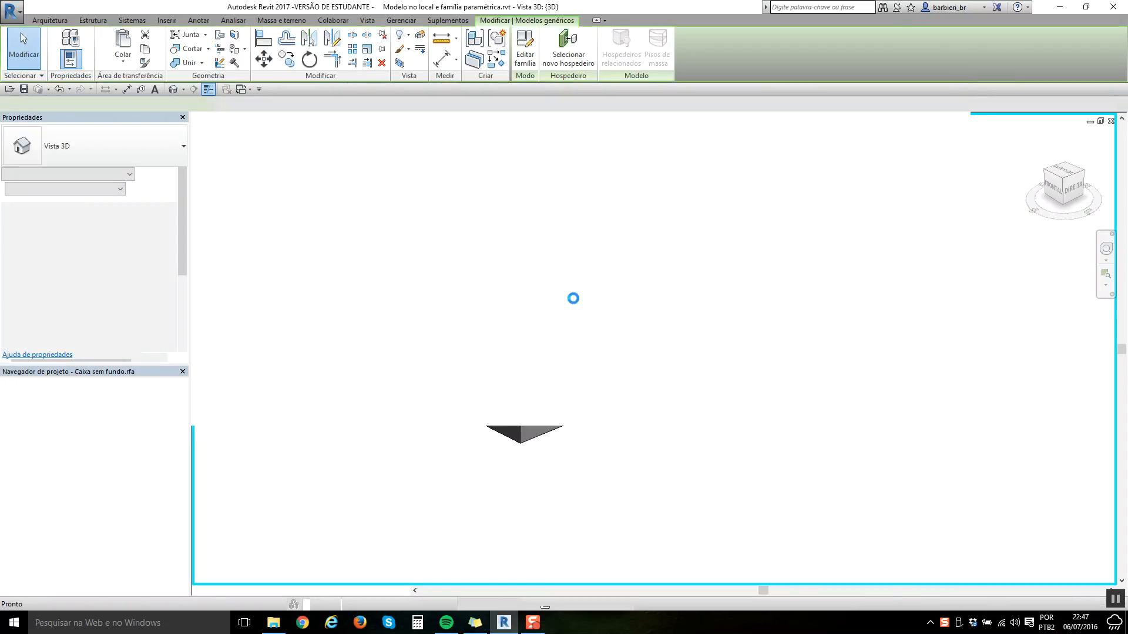
{"action": "scroll", "coordinate": [604, 292], "scroll_direction": "down", "scroll_amount": 3}
{"action": "middle_click_drag", "start_coordinate": [604, 292], "coordinate": [747, 451], "text": "shift"}
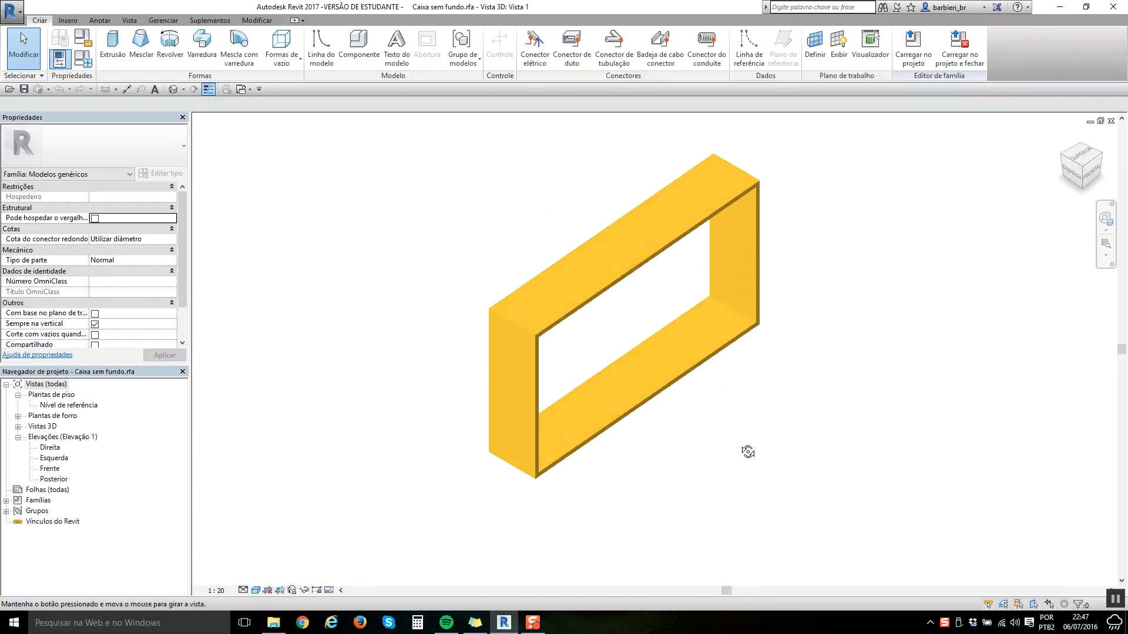
{"action": "middle_click_drag", "start_coordinate": [743, 412], "coordinate": [669, 398], "text": "shift"}
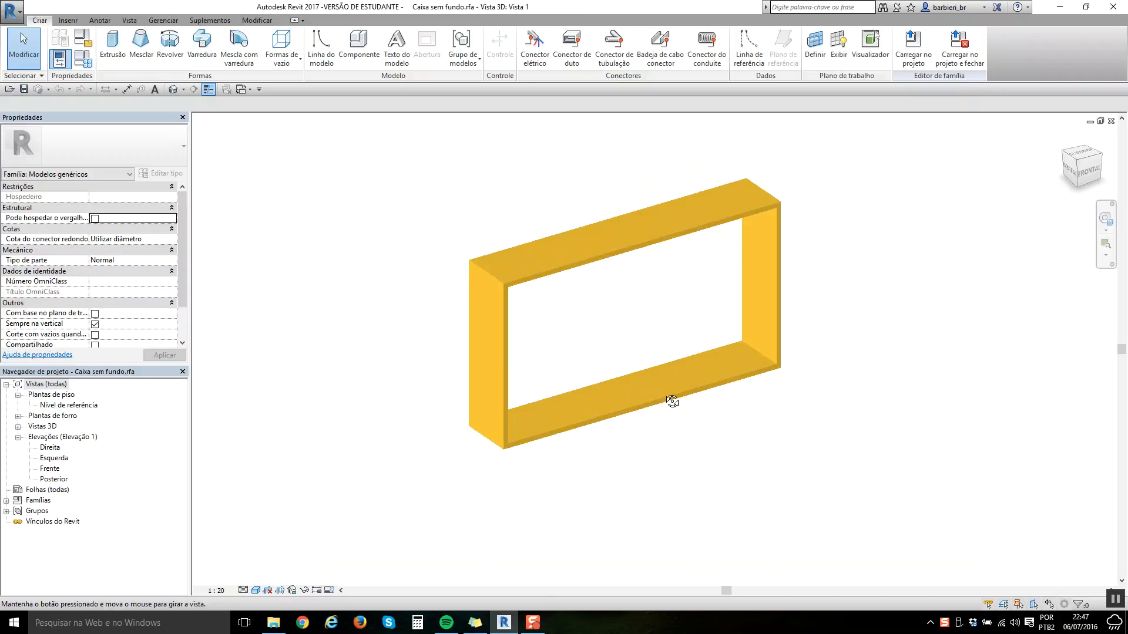
Step: Return to the project and open the Prateleira shelf family for editing to examine its shape
{"action": "key", "text": "ctrl+Tab"}
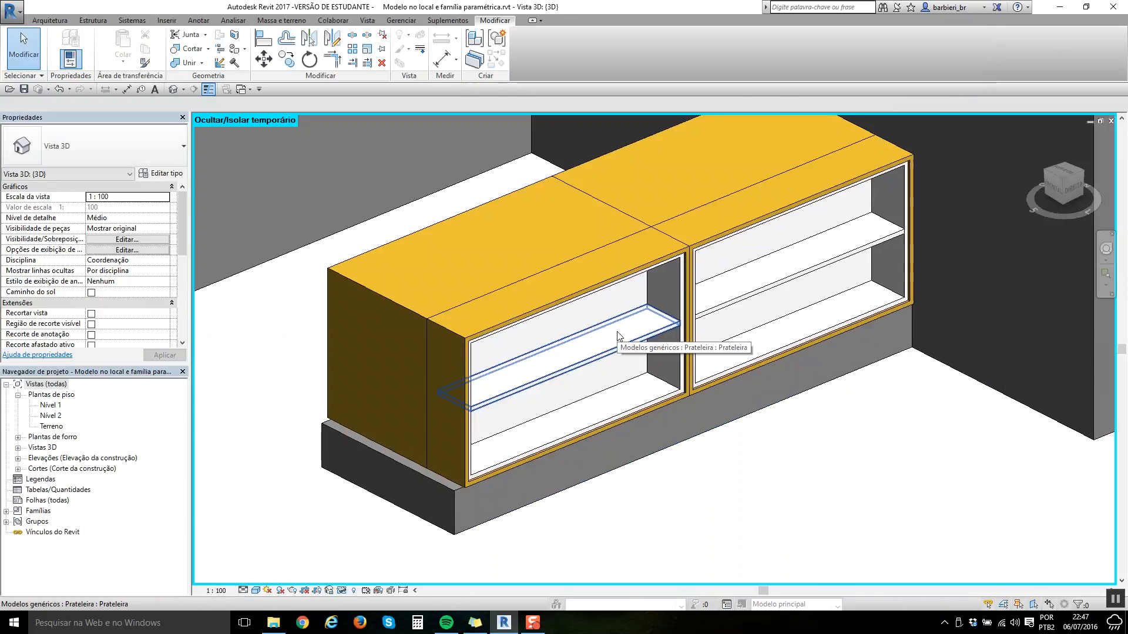
{"action": "double_click", "coordinate": [617, 332]}
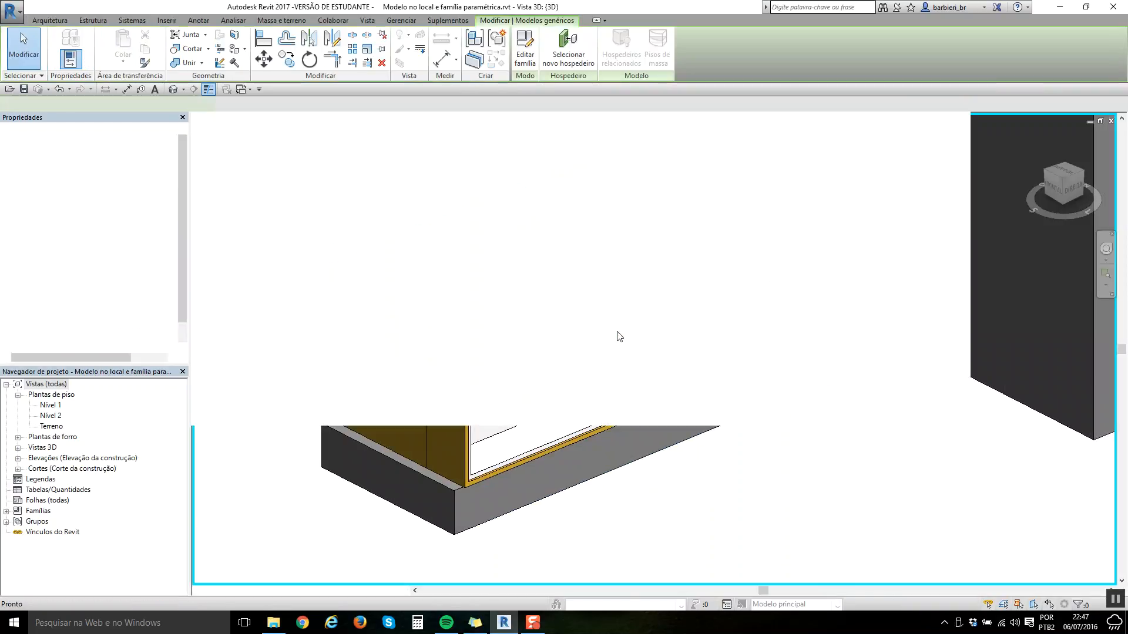
{"action": "middle_click_drag", "start_coordinate": [541, 382], "coordinate": [672, 456], "text": "shift"}
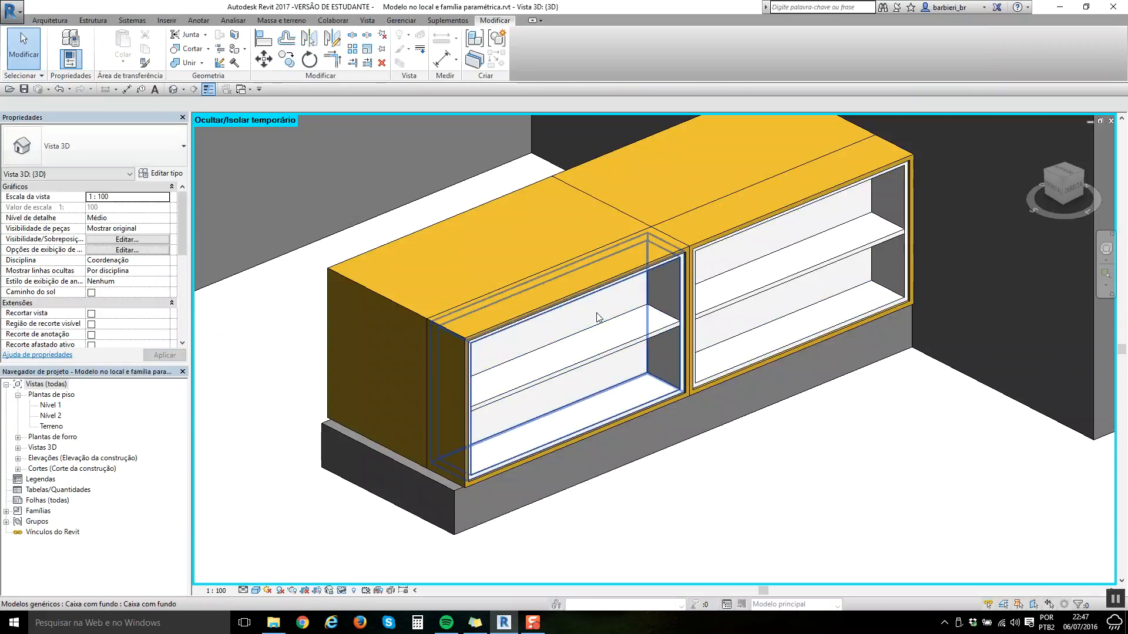
Step: Open the Caixa com fundo family for editing and examine the box from the back and sides
{"action": "double_click", "coordinate": [597, 317]}
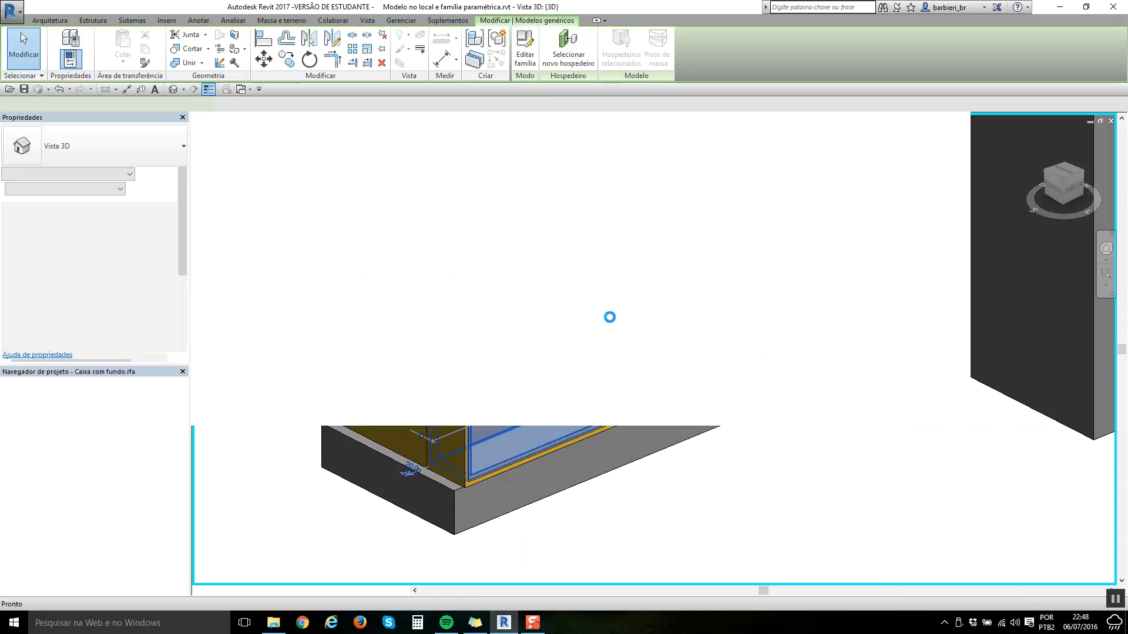
{"action": "middle_click_drag", "start_coordinate": [544, 299], "coordinate": [952, 456], "text": "shift"}
{"action": "mouse_move", "coordinate": [854, 427]}
{"action": "middle_mouse_down", "text": "shift"}
{"action": "mouse_move", "coordinate": [886, 419]}
{"action": "mouse_move", "coordinate": [681, 431]}
{"action": "middle_mouse_up", "text": "shift"}
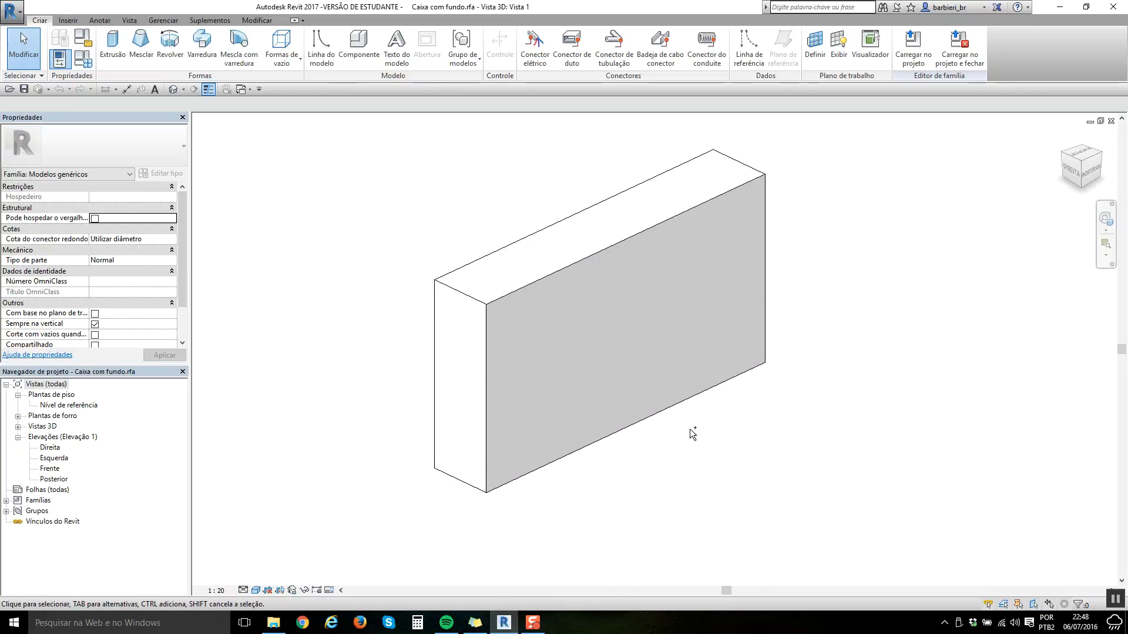
Step: Open the Caixa com portas family from the other side of the cabinet and examine its box and doors
{"action": "key", "text": "ctrl+Tab"}
{"action": "middle_click_drag", "start_coordinate": [690, 428], "coordinate": [637, 423], "text": "shift"}
{"action": "left_click", "coordinate": [591, 416]}
{"action": "double_click", "coordinate": [591, 418]}
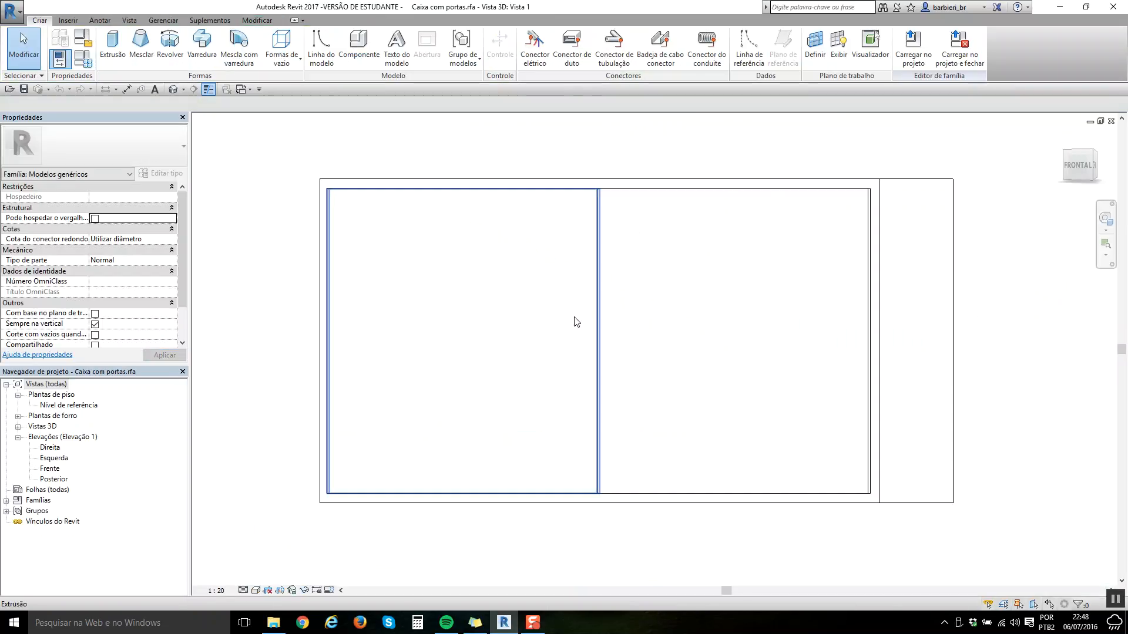
{"action": "middle_click_drag", "start_coordinate": [705, 444], "coordinate": [574, 448], "text": "shift"}
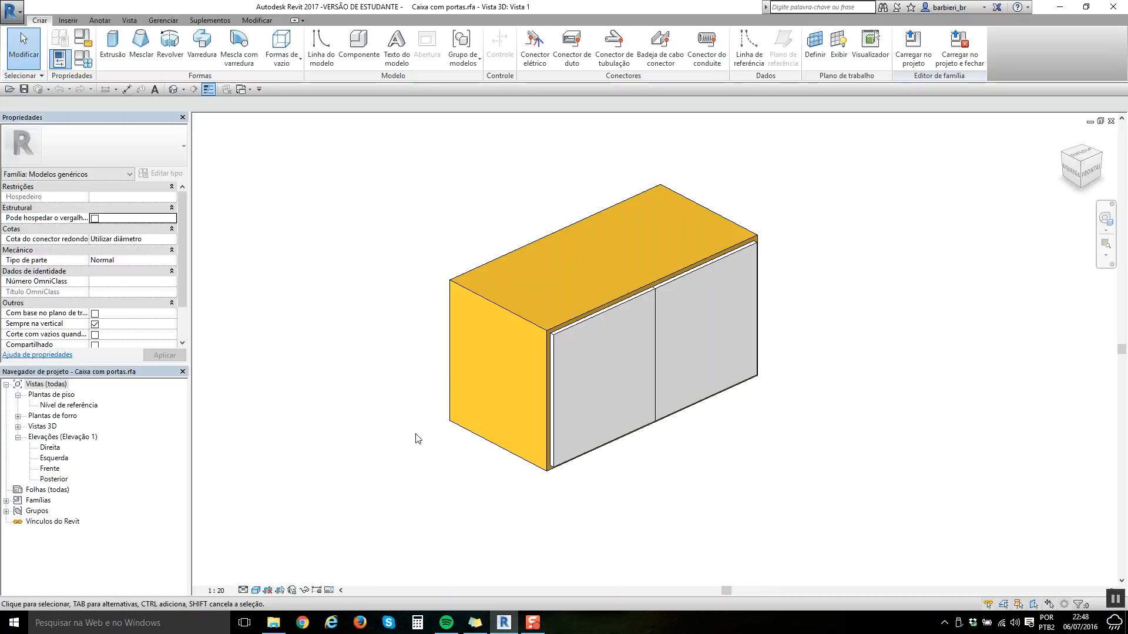
{"action": "left_click_drag", "start_coordinate": [403, 134], "coordinate": [825, 493]}
{"action": "left_click", "coordinate": [827, 376]}
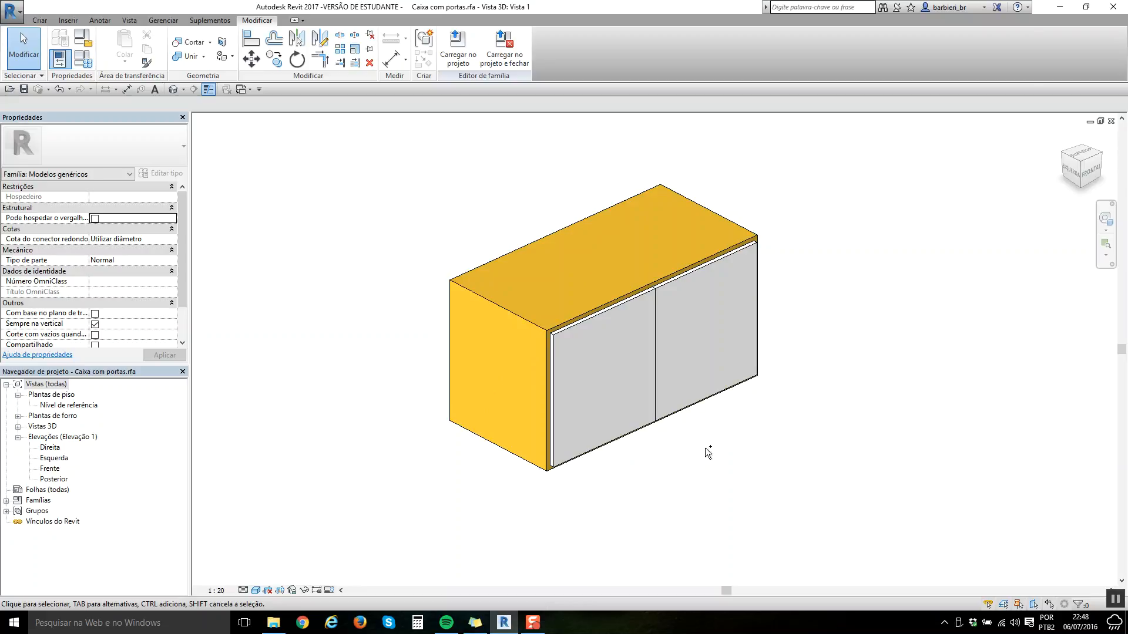
Step: Switch to the Caixa sem fundo family and close it without saving
{"action": "key", "text": "ctrl+Tab"}
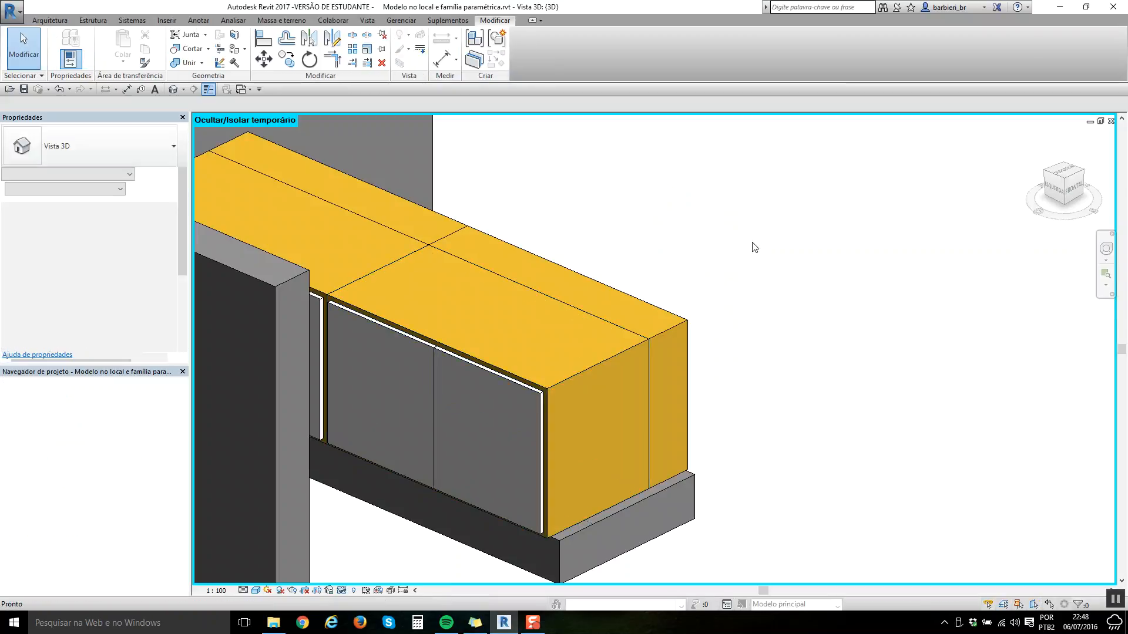
{"action": "key", "text": "ctrl+Tab"}
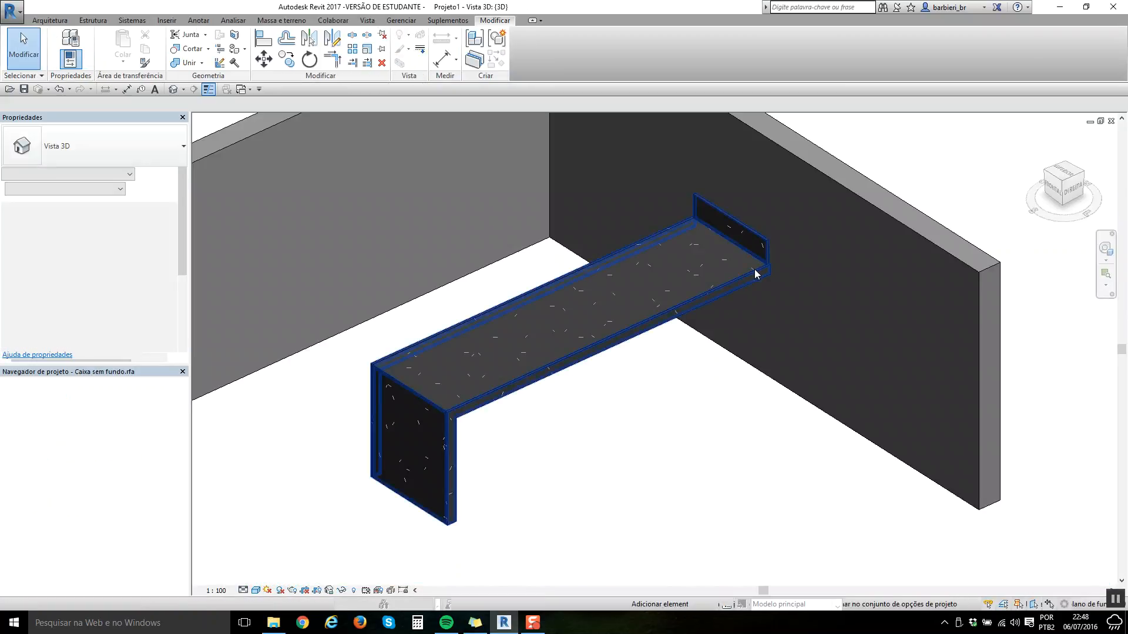
{"action": "key", "text": "ctrl+Tab"}
{"action": "left_click", "coordinate": [1111, 121]}
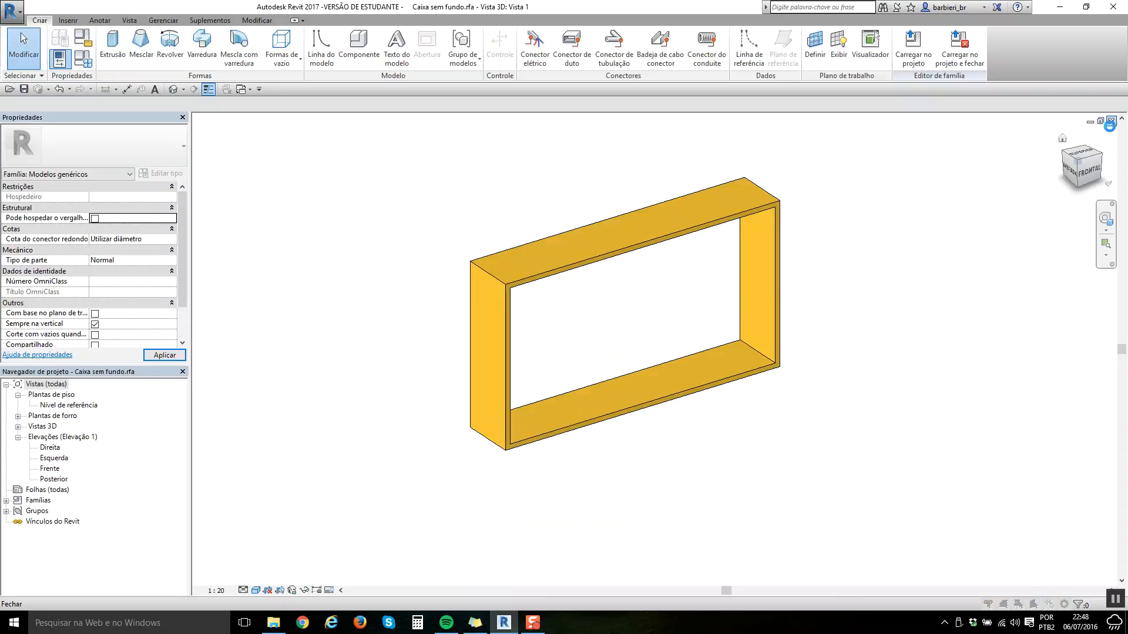
{"action": "left_click", "coordinate": [584, 318]}
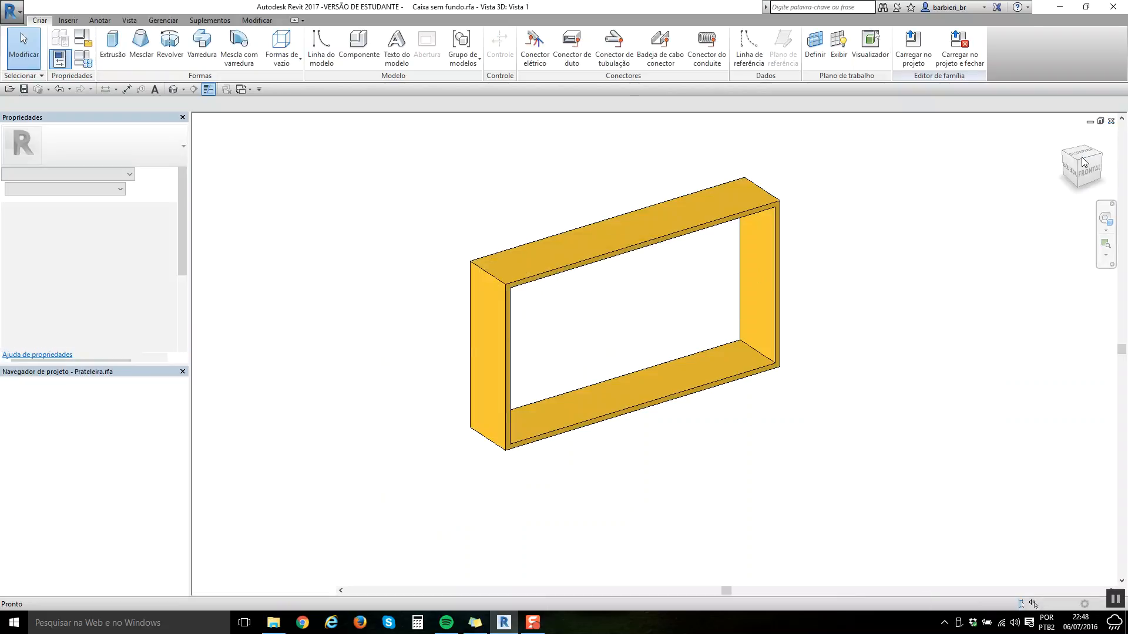
Step: Close the Prateleira and Caixa com fundo families without saving their changes
{"action": "left_click", "coordinate": [1111, 122]}
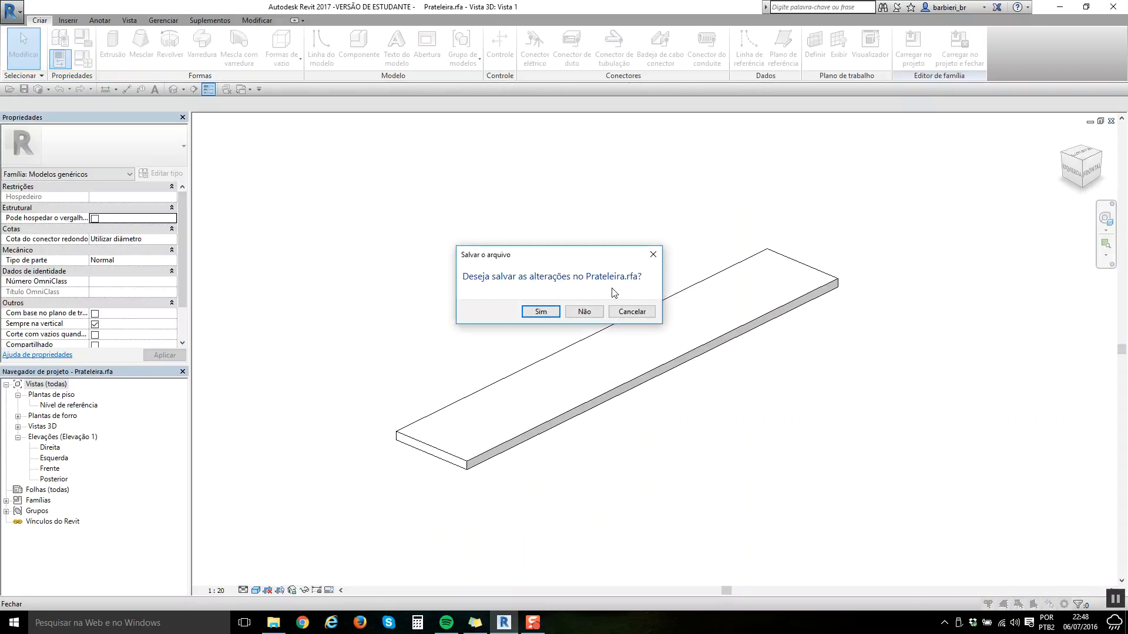
{"action": "left_click", "coordinate": [586, 312]}
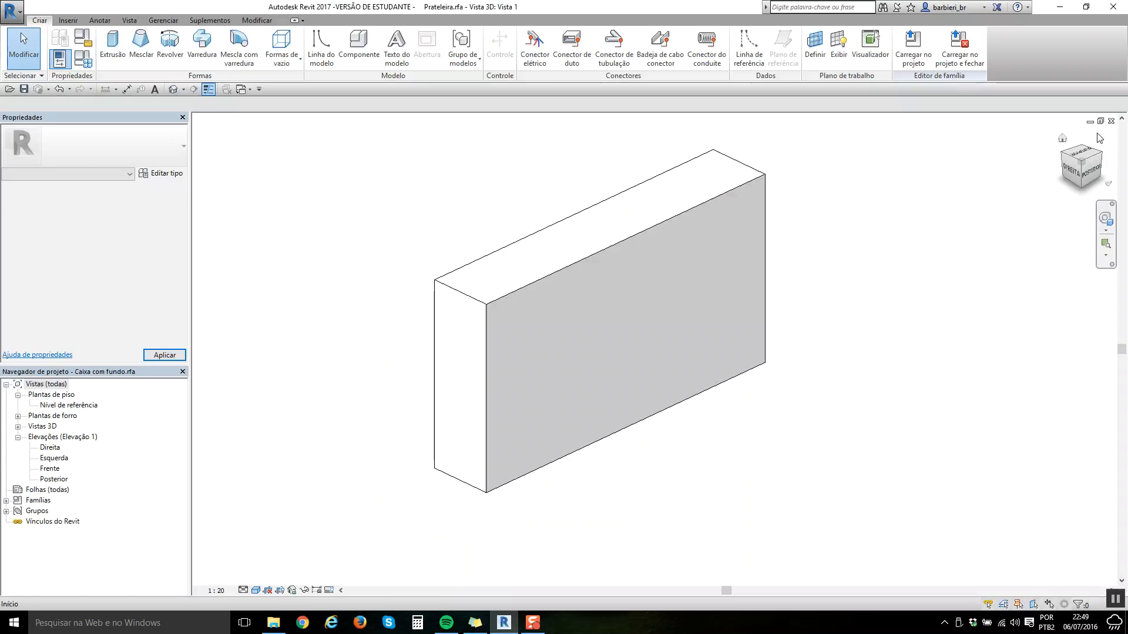
{"action": "left_click", "coordinate": [1111, 122]}
{"action": "left_click", "coordinate": [598, 318]}
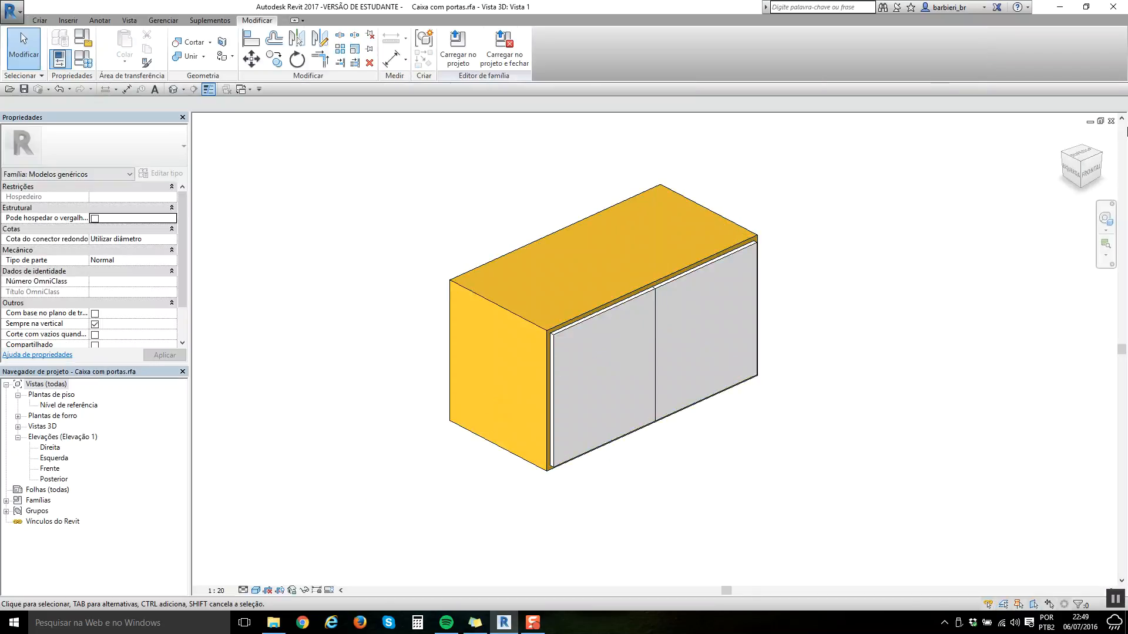
Step: Close the Caixa com portas family and the Modelo no local e família paramétrica project without saving
{"action": "left_click", "coordinate": [1111, 122]}
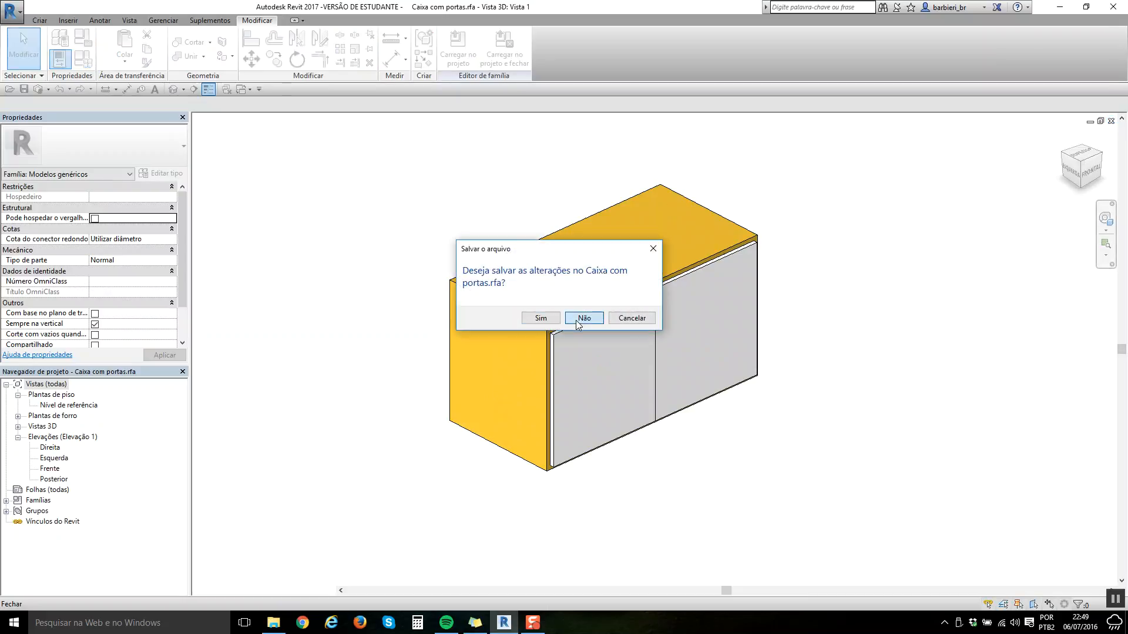
{"action": "left_click", "coordinate": [578, 322]}
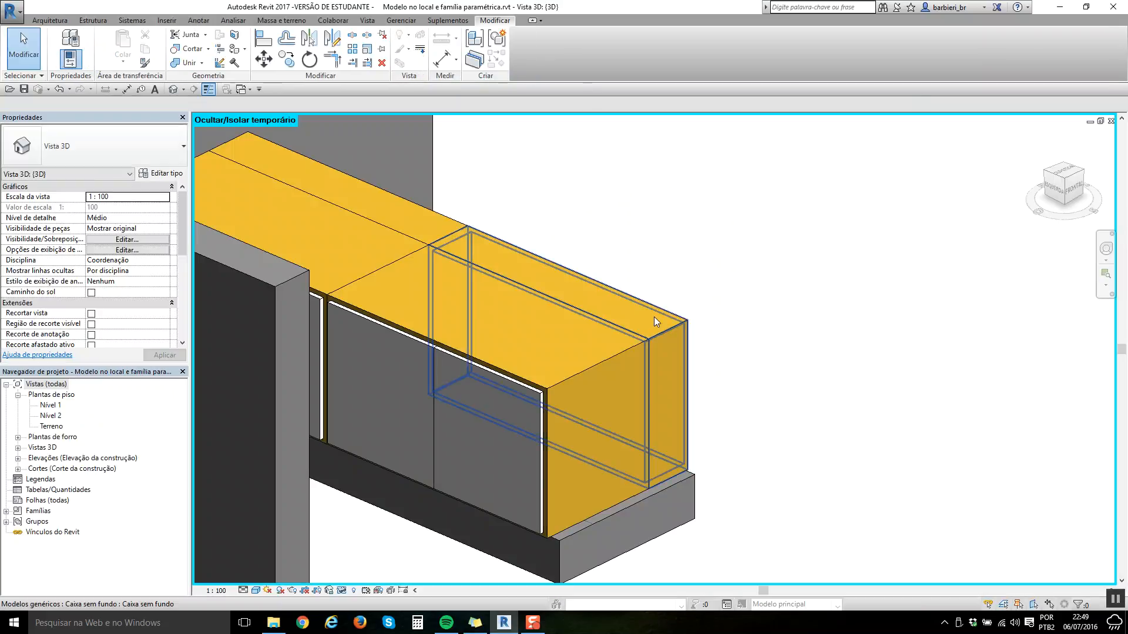
{"action": "left_click", "coordinate": [1111, 121]}
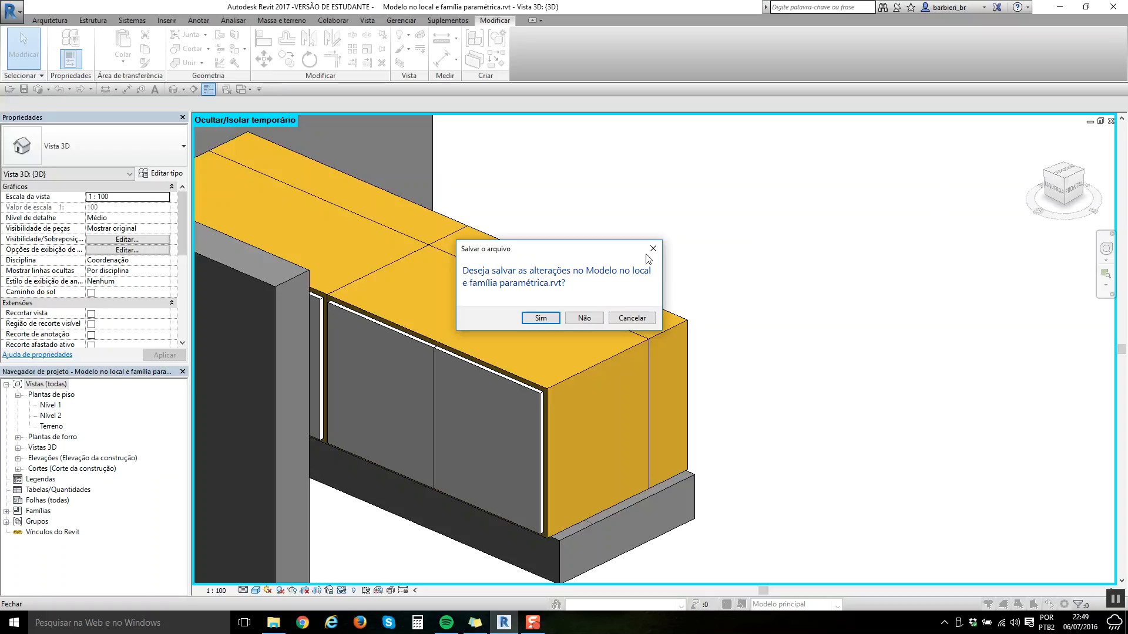
{"action": "left_click", "coordinate": [583, 319]}
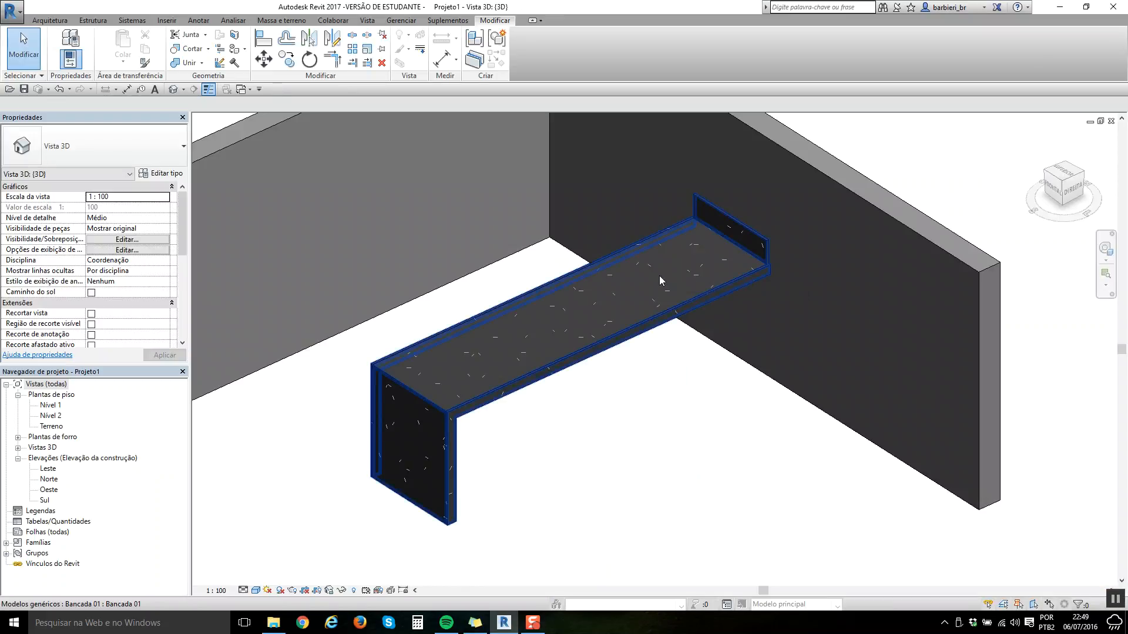
Step: Create a new family from the Modelo genérico métrico.rft template
{"action": "middle_click_drag", "start_coordinate": [569, 408], "coordinate": [574, 422]}
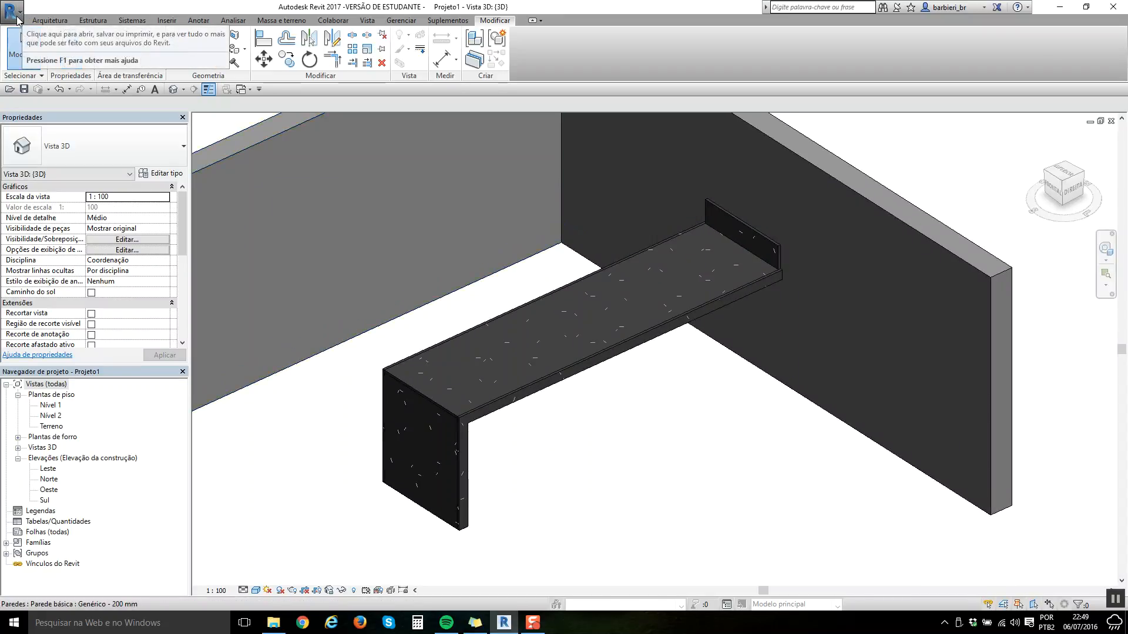
{"action": "left_click", "coordinate": [15, 11]}
{"action": "mouse_move", "coordinate": [74, 51]}
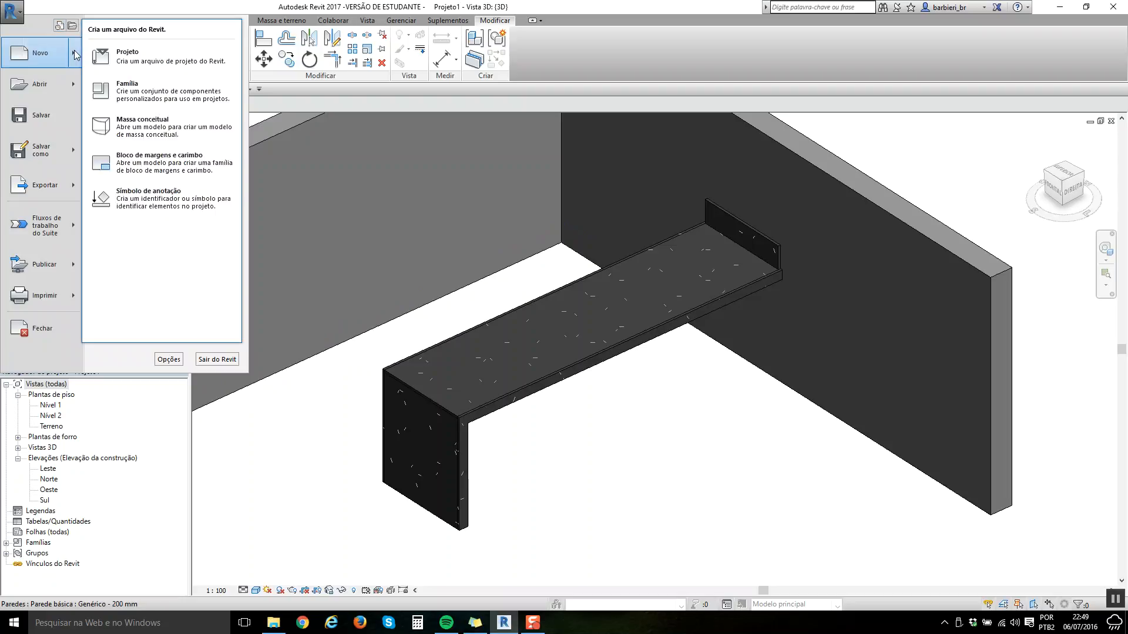
{"action": "left_click", "coordinate": [132, 82]}
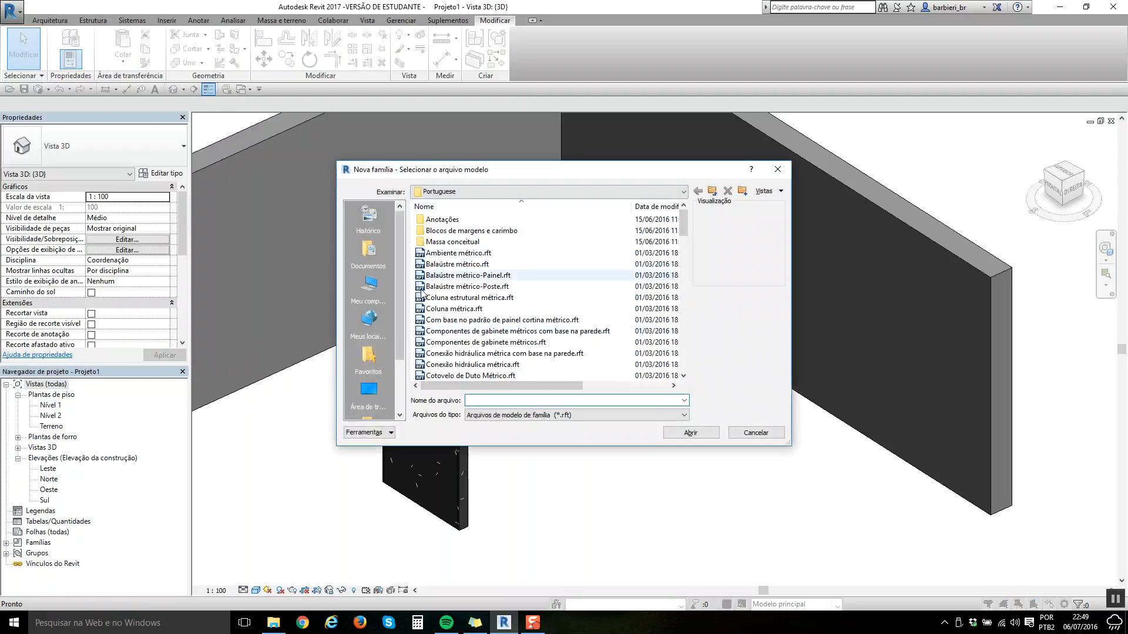
{"action": "left_click", "coordinate": [463, 298]}
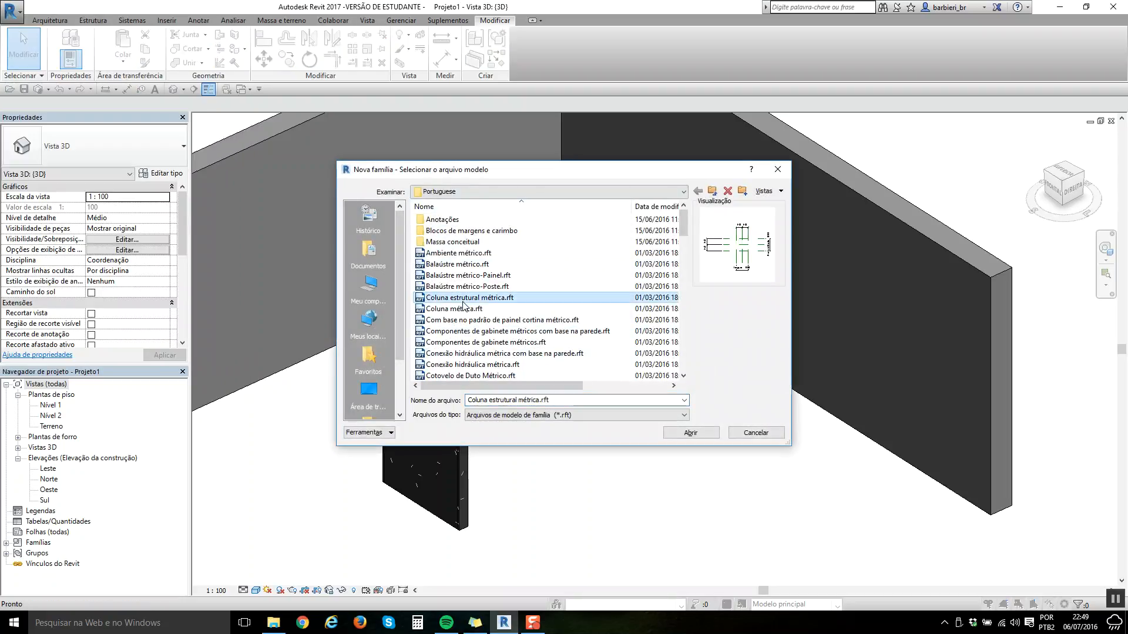
{"action": "type", "text": "mod"}
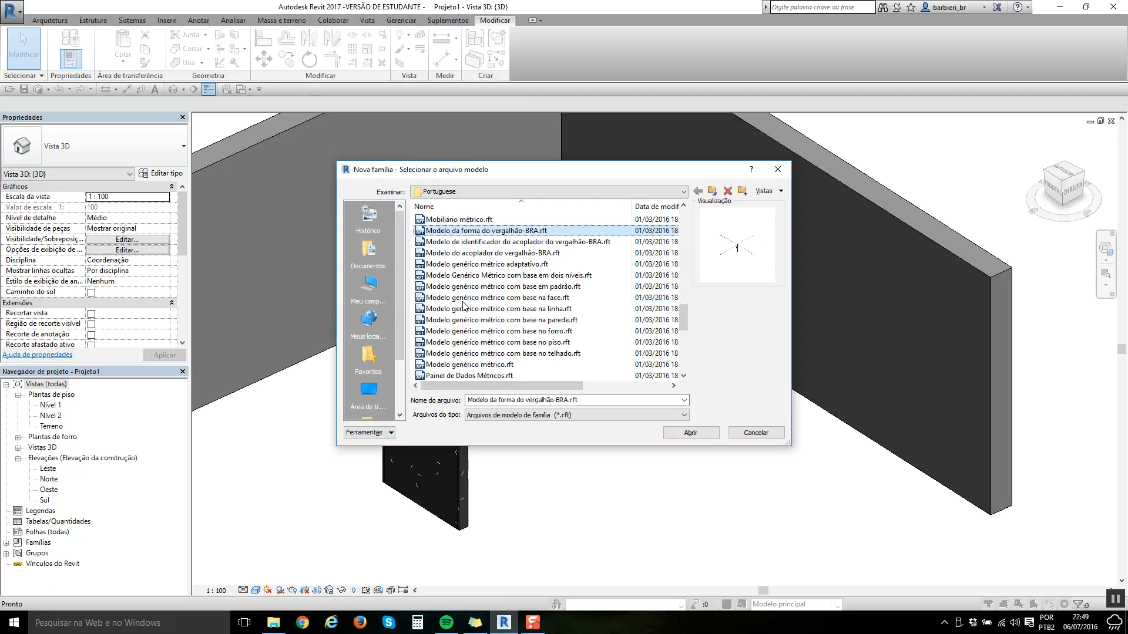
{"action": "key", "text": "Down"}
{"action": "key", "text": "Down"}
{"action": "key", "text": "Down"}
{"action": "key", "text": "Down"}
{"action": "key", "text": "Down"}
{"action": "key", "text": "Down"}
{"action": "key", "text": "Down"}
{"action": "key", "text": "Down"}
{"action": "key", "text": "Down"}
{"action": "key", "text": "Down"}
{"action": "key", "text": "Down"}
{"action": "key", "text": "Down"}
{"action": "key", "text": "Down"}
{"action": "key", "text": "Down"}
{"action": "key", "text": "Down"}
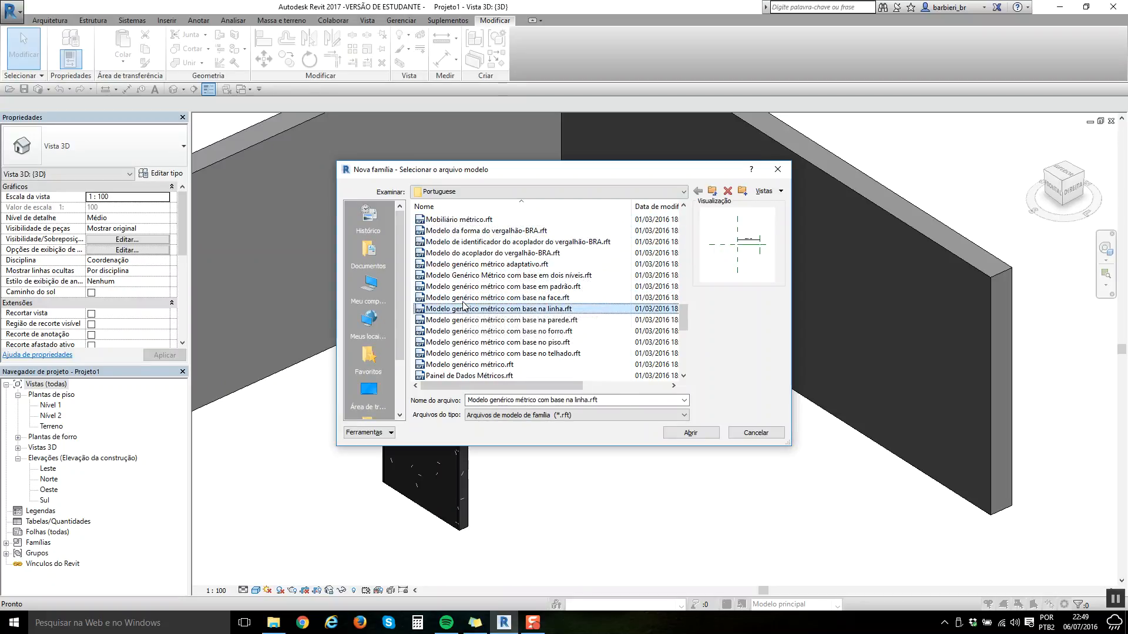
{"action": "key", "text": "Up"}
{"action": "key", "text": "Up"}
{"action": "key", "text": "Up"}
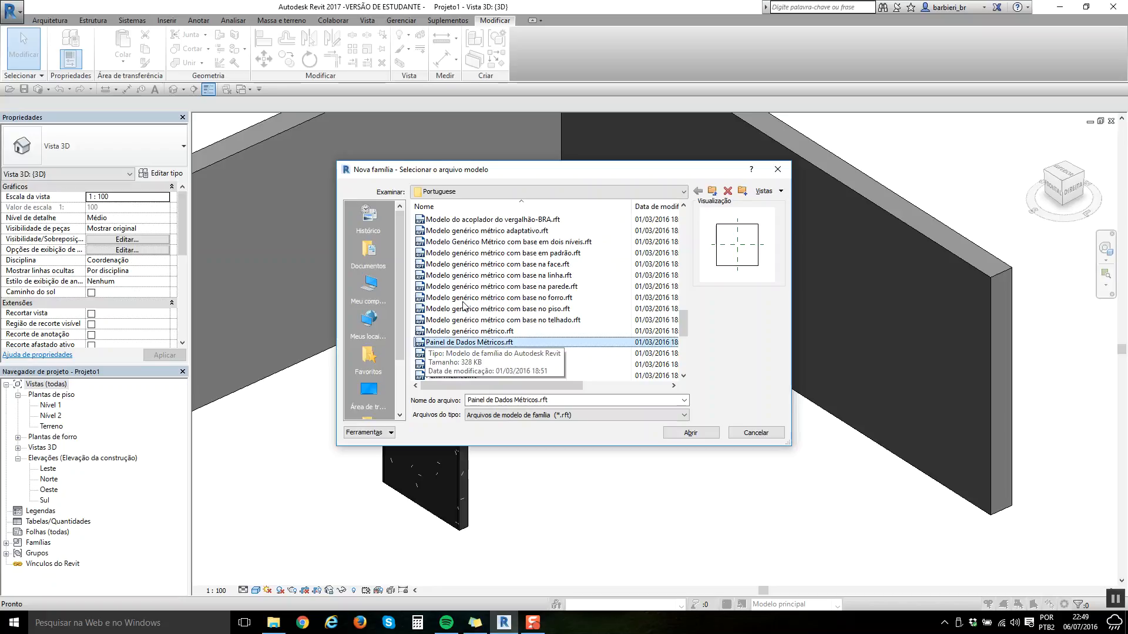
{"action": "left_click_drag", "start_coordinate": [541, 174], "coordinate": [162, 214]}
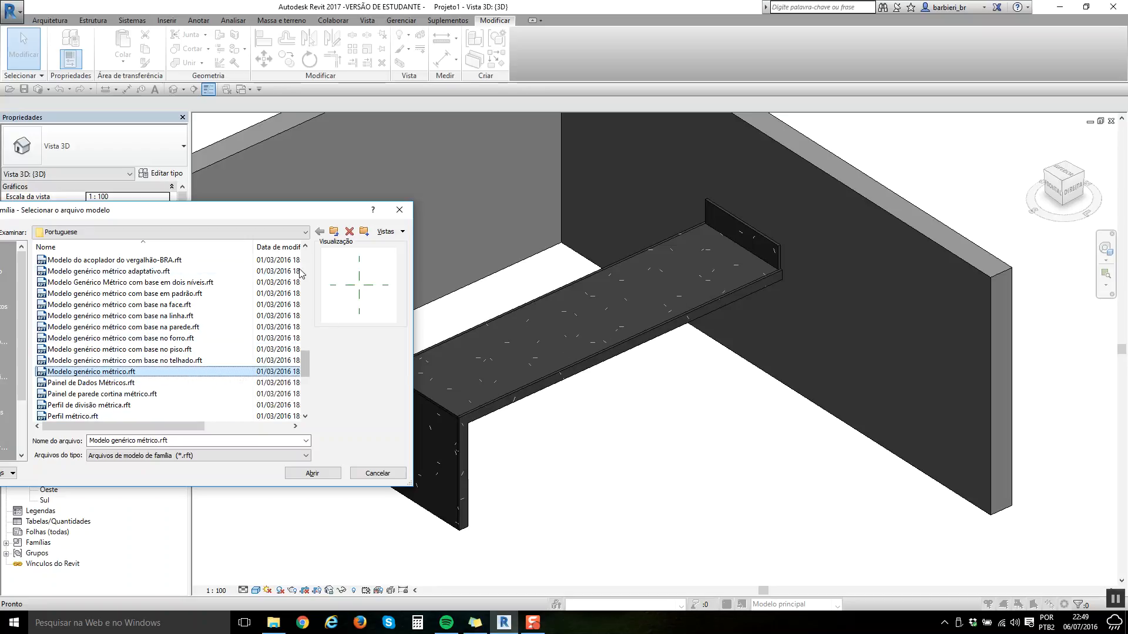
{"action": "left_click_drag", "start_coordinate": [272, 215], "coordinate": [423, 170]}
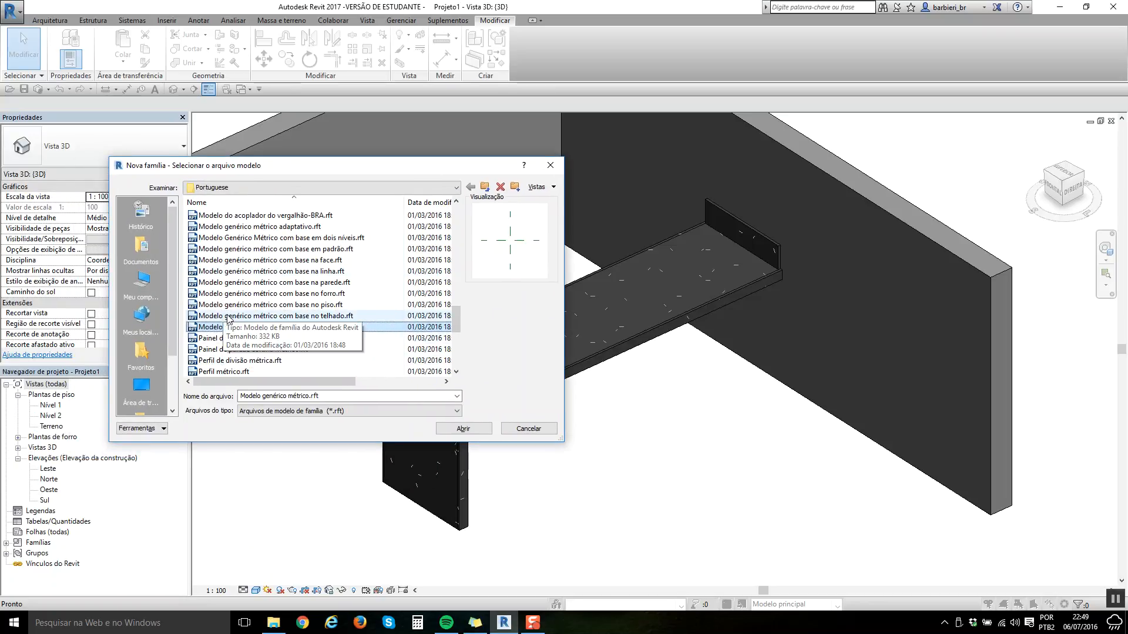
{"action": "double_click", "coordinate": [258, 328]}
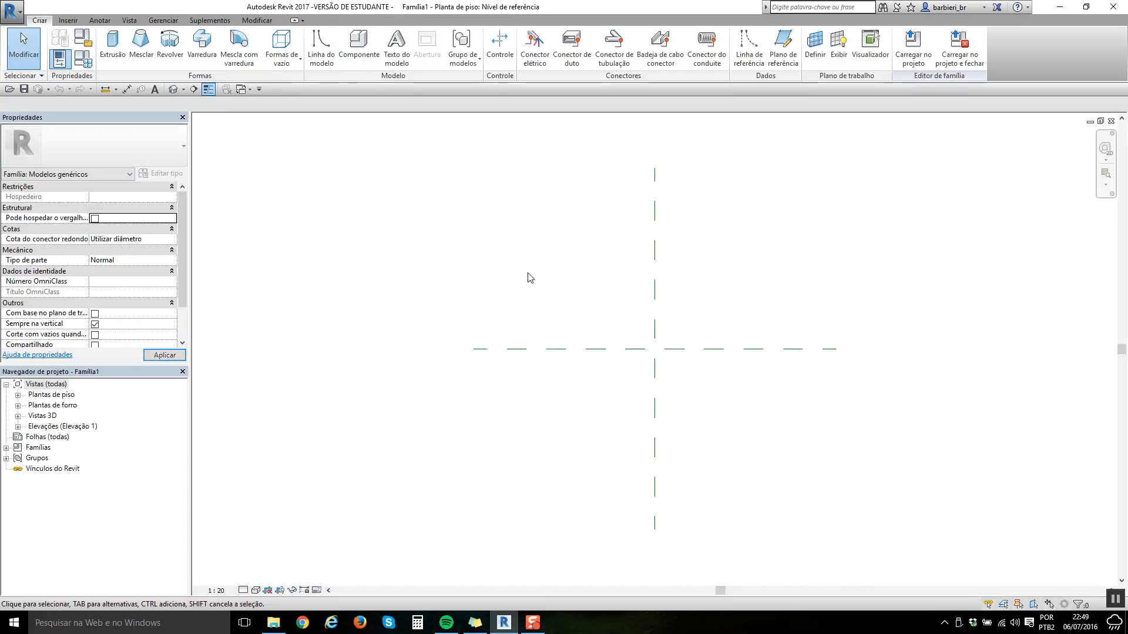
Step: Draw two vertical reference planes, about 660 mm left and about 670 mm right of the vertical centre plane
{"action": "scroll", "coordinate": [708, 345], "scroll_direction": "up", "scroll_amount": 2}
{"action": "middle_click_drag", "start_coordinate": [614, 299], "coordinate": [584, 227]}
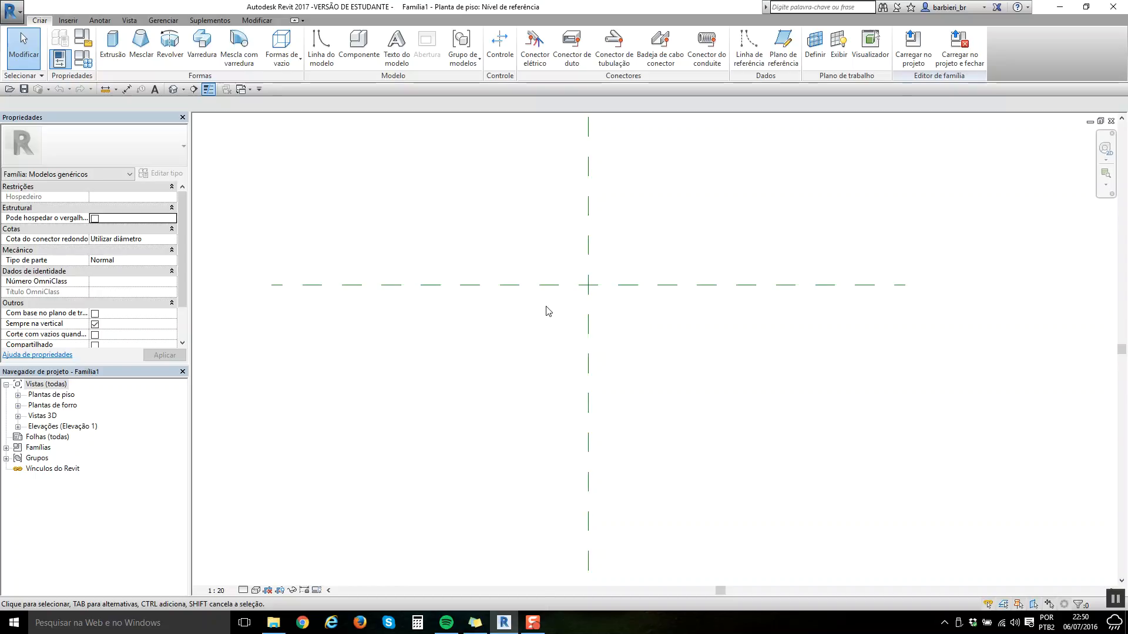
{"action": "key", "text": "r"}
{"action": "key", "text": "p"}
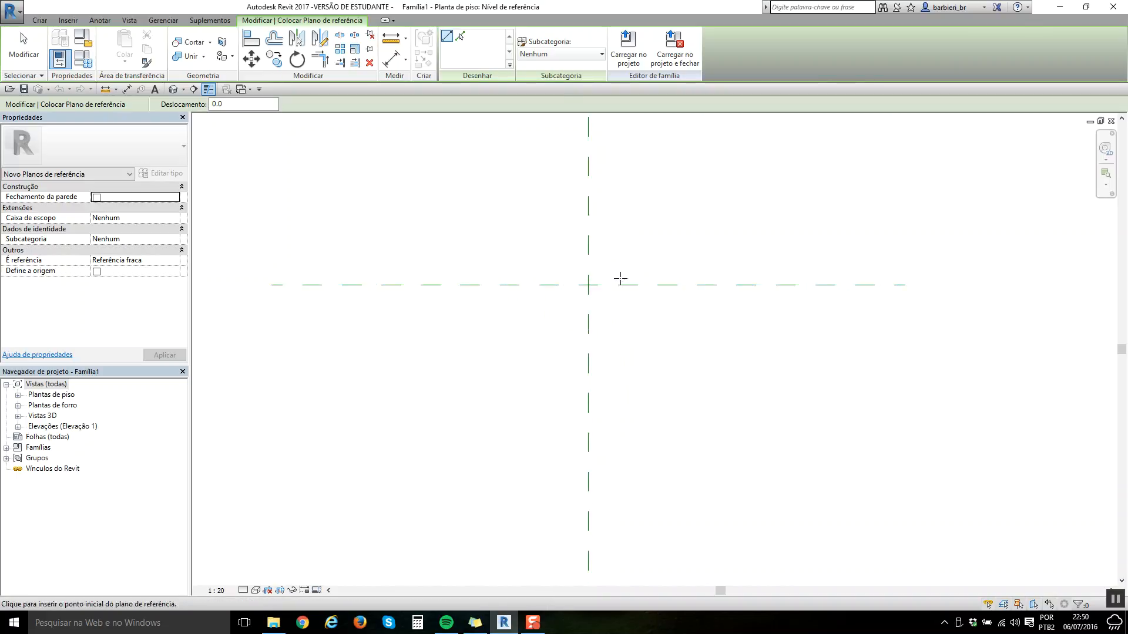
{"action": "left_click", "coordinate": [484, 261]}
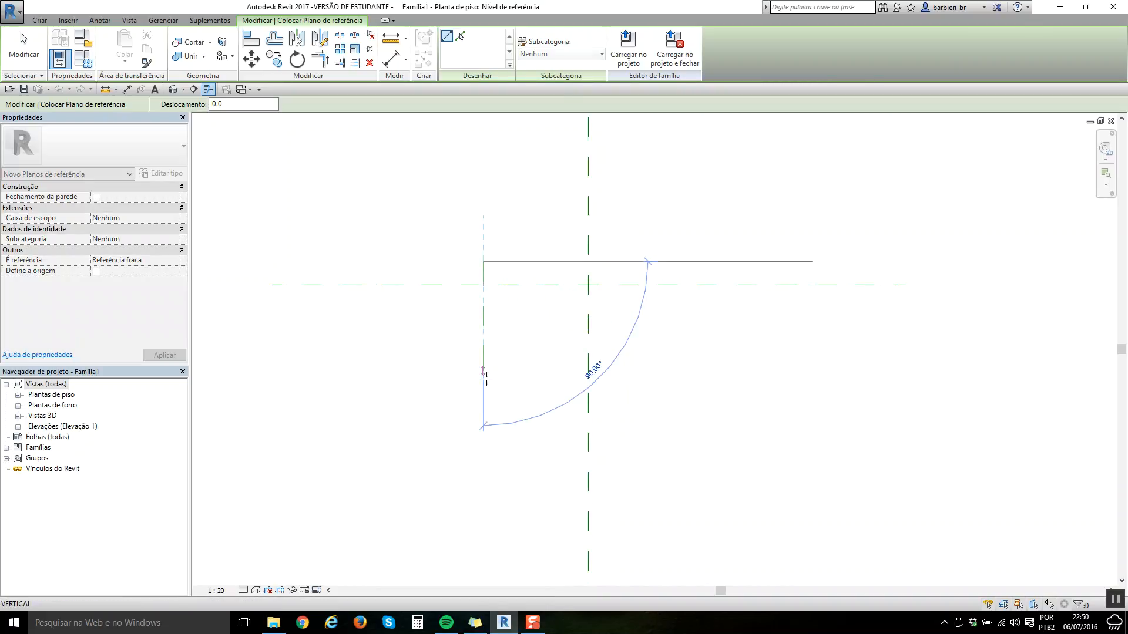
{"action": "left_click", "coordinate": [484, 391]}
{"action": "left_click", "coordinate": [695, 261]}
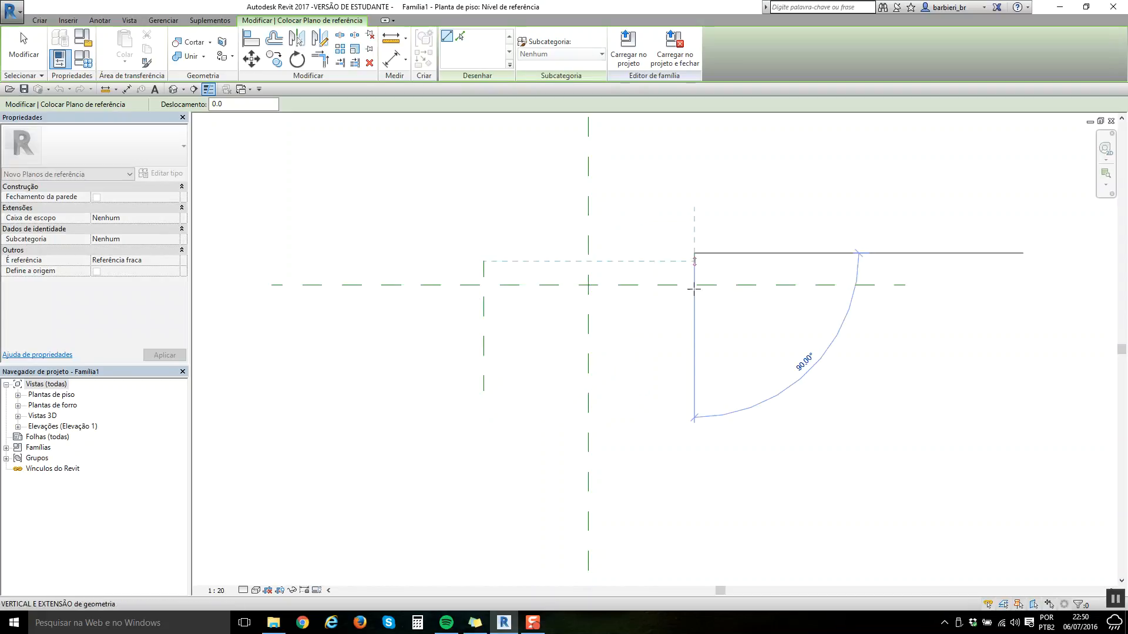
{"action": "left_click", "coordinate": [694, 401]}
Step: Draw a horizontal reference plane about 477 mm below the horizontal centre plane, crossing both outer vertical planes
{"action": "left_click", "coordinate": [441, 360]}
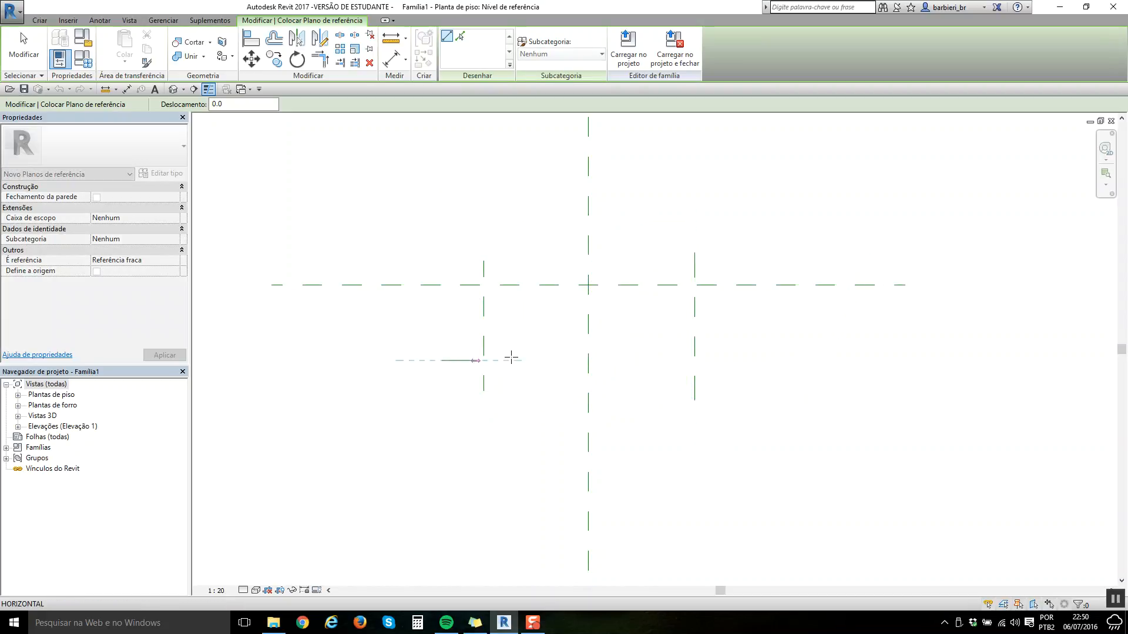
{"action": "left_click", "coordinate": [741, 360]}
{"action": "key", "text": "Escape"}
{"action": "key", "text": "Escape"}
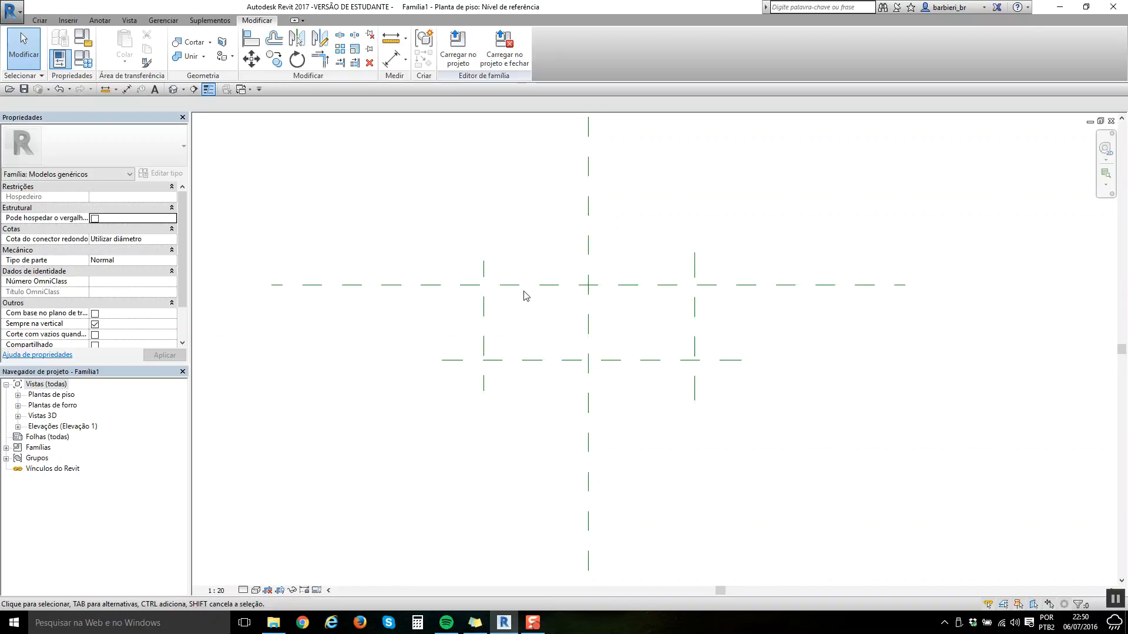
Step: Dimension the three vertical reference planes in one aligned chain and make its two segments equal (EQ)
{"action": "left_click", "coordinate": [100, 20]}
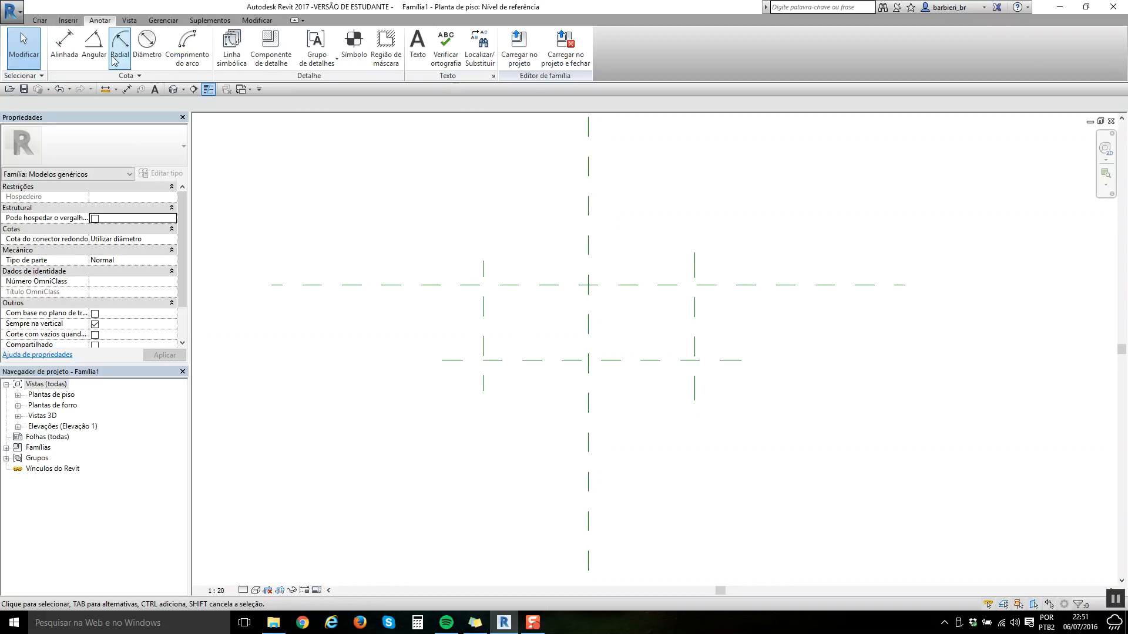
{"action": "left_click", "coordinate": [66, 54]}
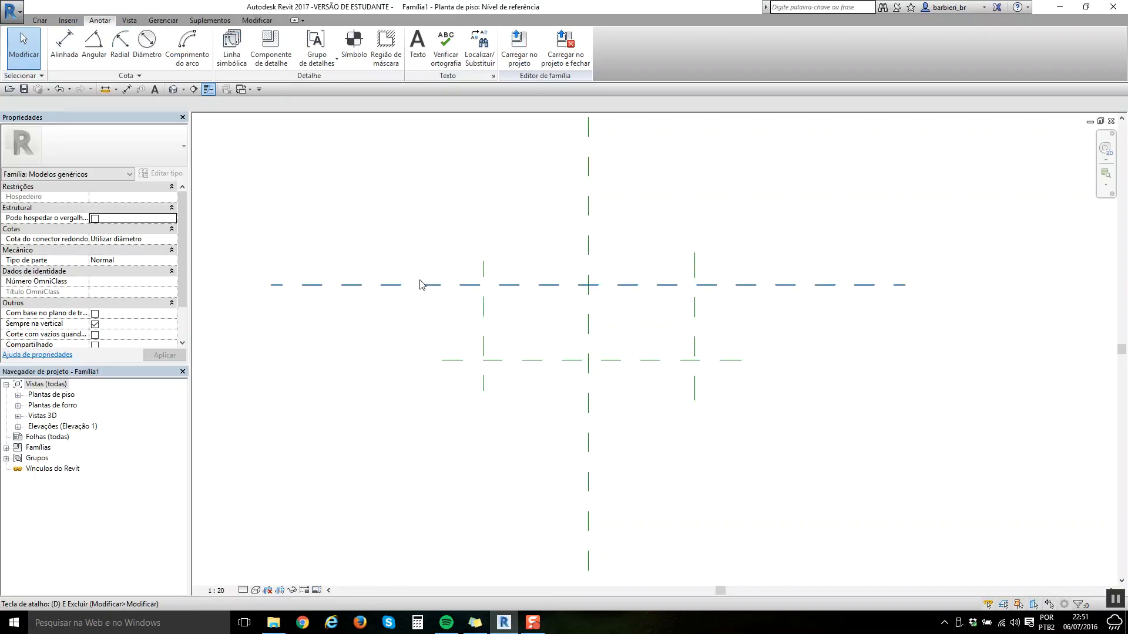
{"action": "left_click", "coordinate": [484, 316]}
{"action": "left_click", "coordinate": [588, 305]}
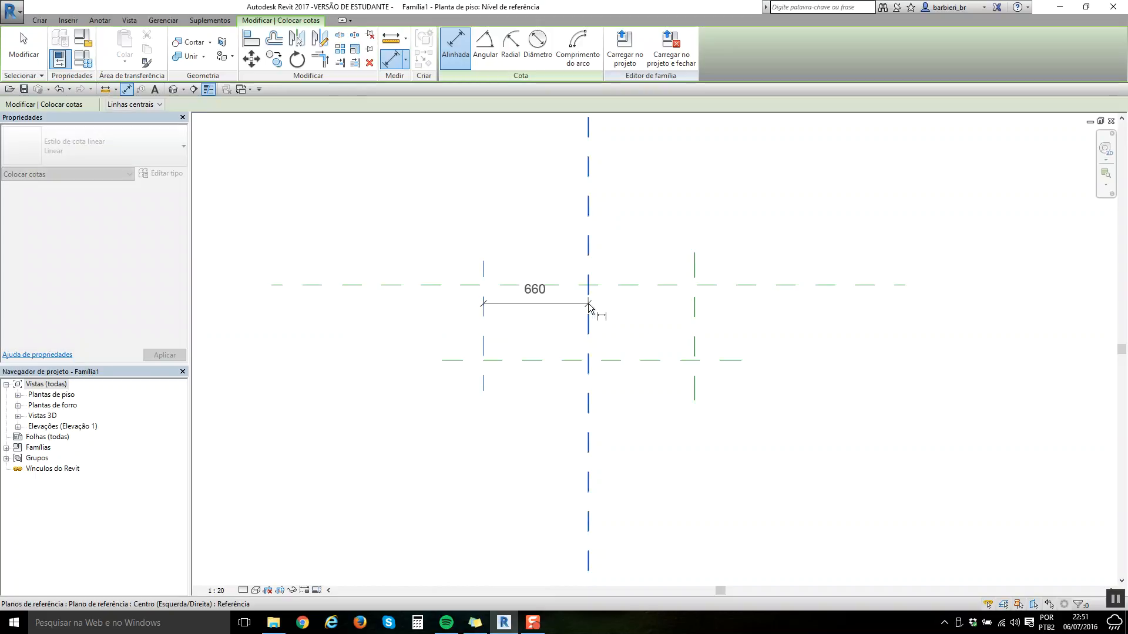
{"action": "left_click", "coordinate": [695, 307]}
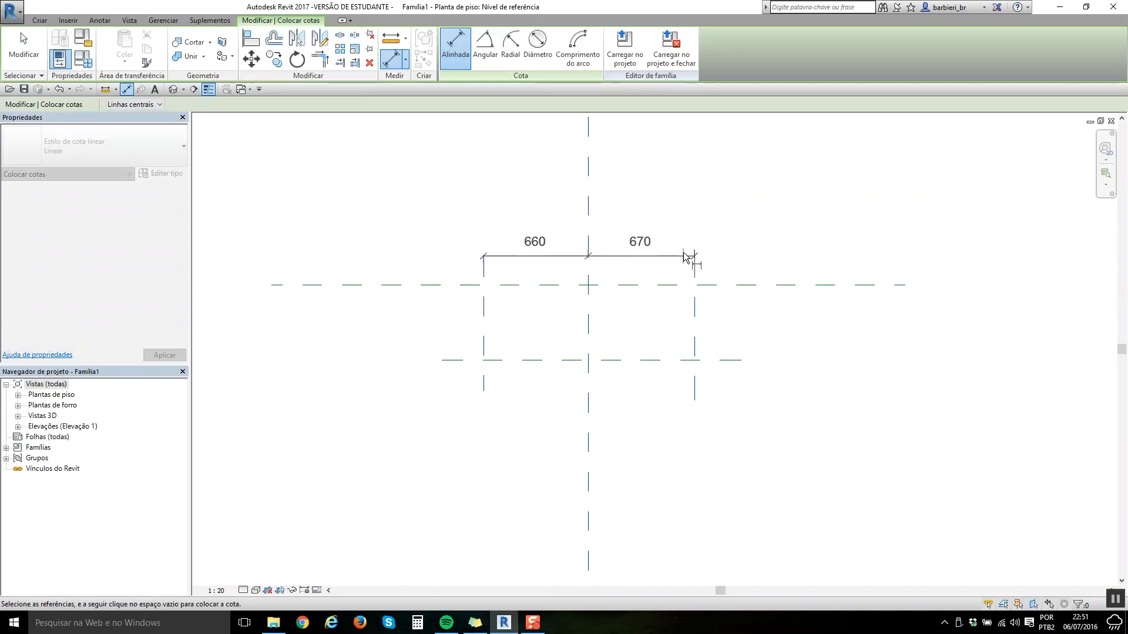
{"action": "left_click", "coordinate": [725, 229]}
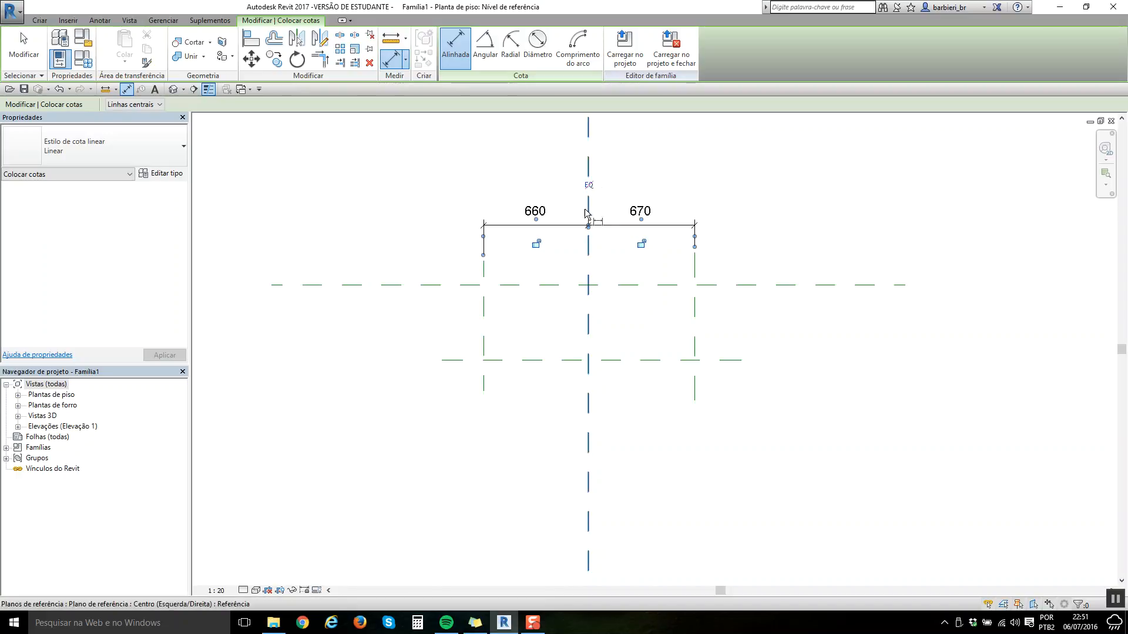
{"action": "left_click", "coordinate": [589, 186]}
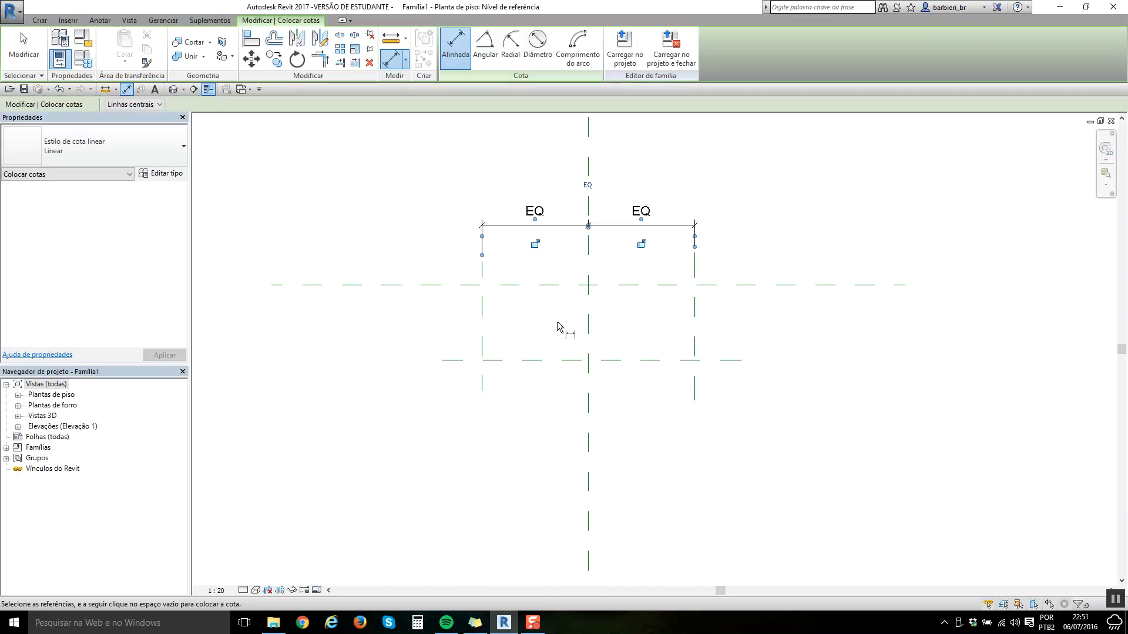
Step: Add an overall aligned dimension between the two outer vertical reference planes, placed above the EQ chain
{"action": "left_click", "coordinate": [481, 314]}
{"action": "left_click", "coordinate": [481, 317]}
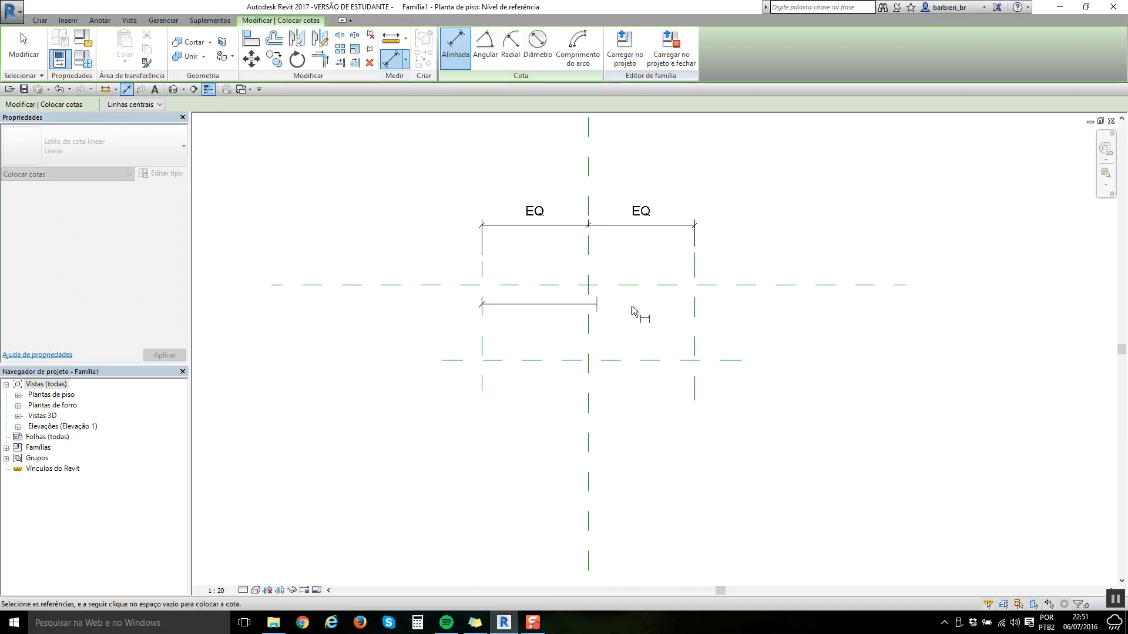
{"action": "left_click", "coordinate": [694, 317]}
{"action": "left_click", "coordinate": [742, 183]}
{"action": "key", "text": "Escape"}
{"action": "key", "text": "Escape"}
{"action": "left_click_drag", "start_coordinate": [448, 148], "coordinate": [746, 201]}
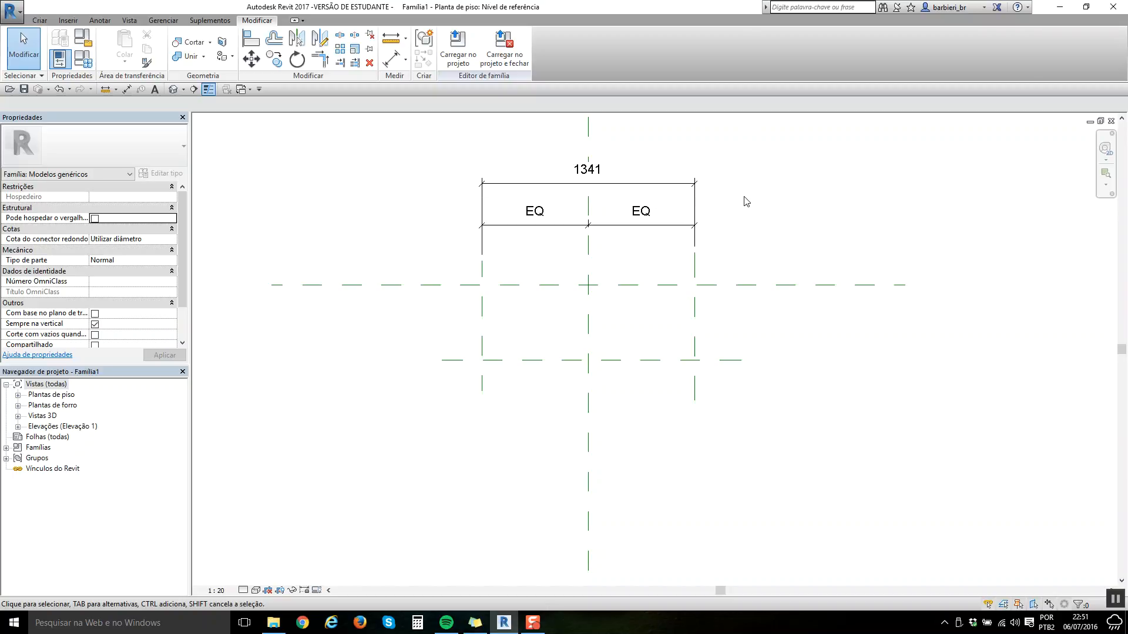
Step: Label the overall width dimension with a new type family parameter named Comprimento, grouped under Cotas
{"action": "left_click", "coordinate": [655, 183]}
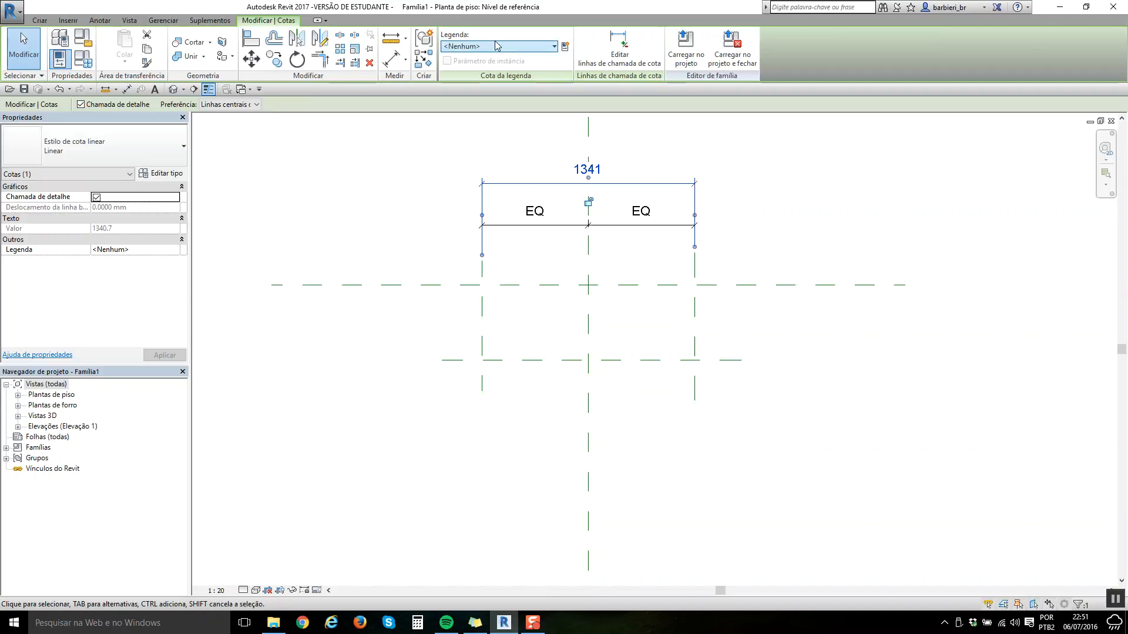
{"action": "left_click", "coordinate": [544, 51]}
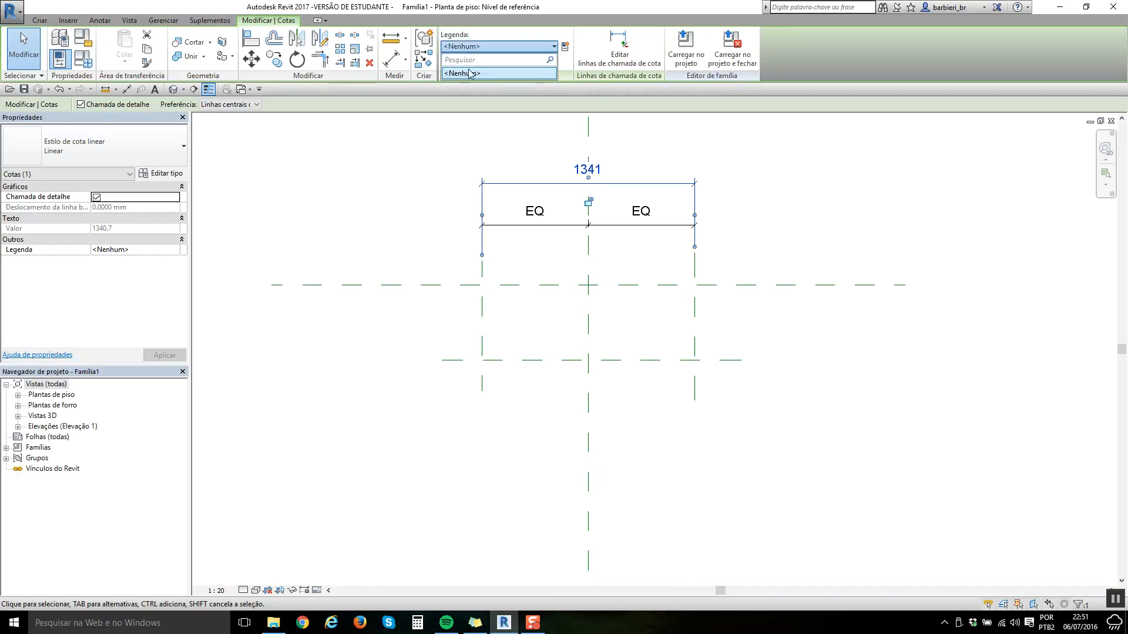
{"action": "left_click", "coordinate": [504, 44]}
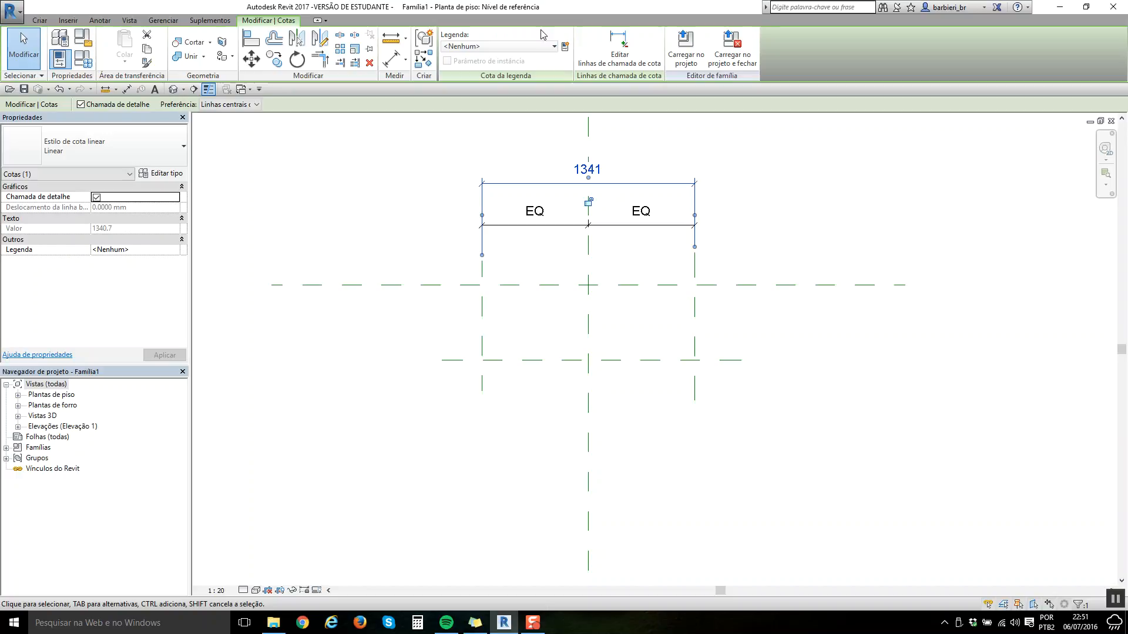
{"action": "left_click", "coordinate": [565, 47]}
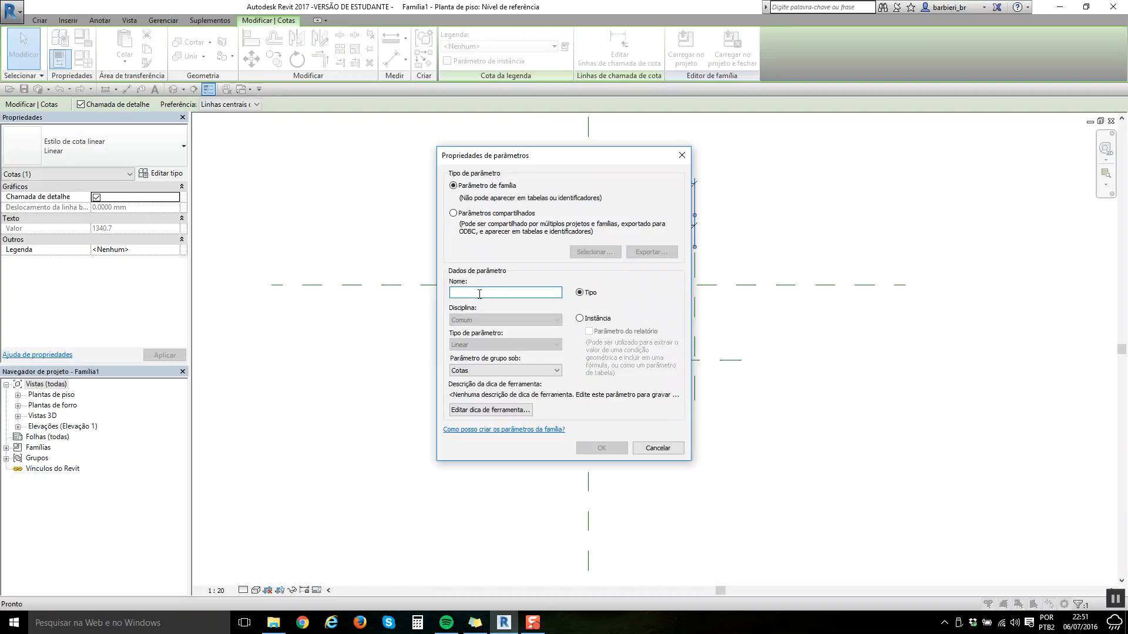
{"action": "type", "text": "Comprimento"}
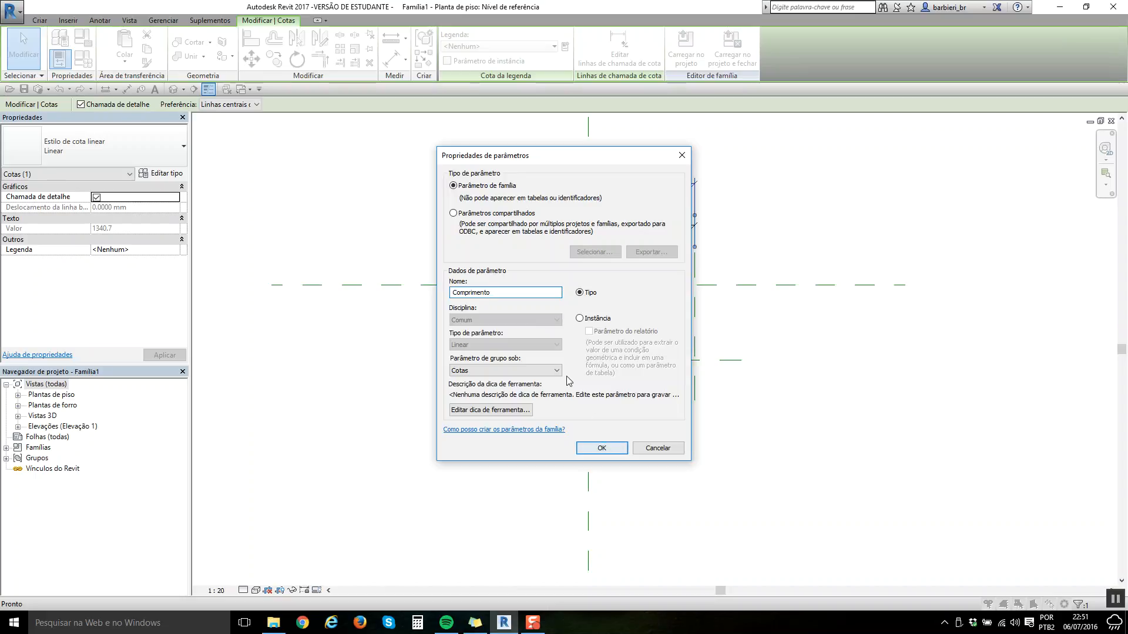
{"action": "left_click", "coordinate": [602, 447]}
{"action": "left_click", "coordinate": [657, 434]}
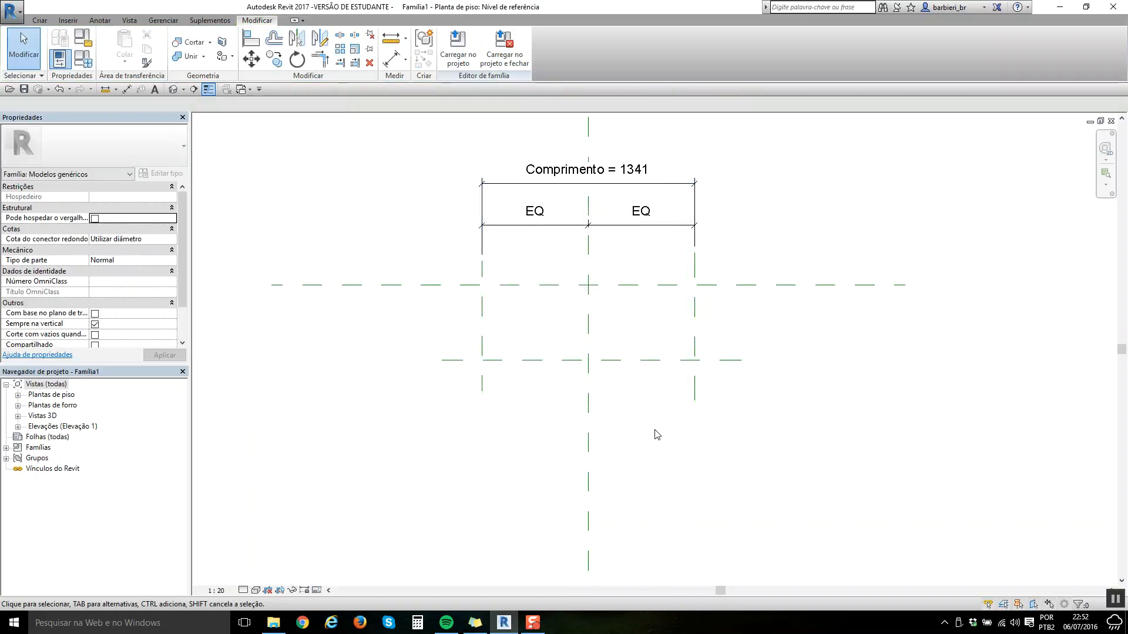
Step: Add an aligned dimension between the horizontal centre plane and the lower horizontal reference plane, beside the outer right plane
{"action": "key", "text": "d"}
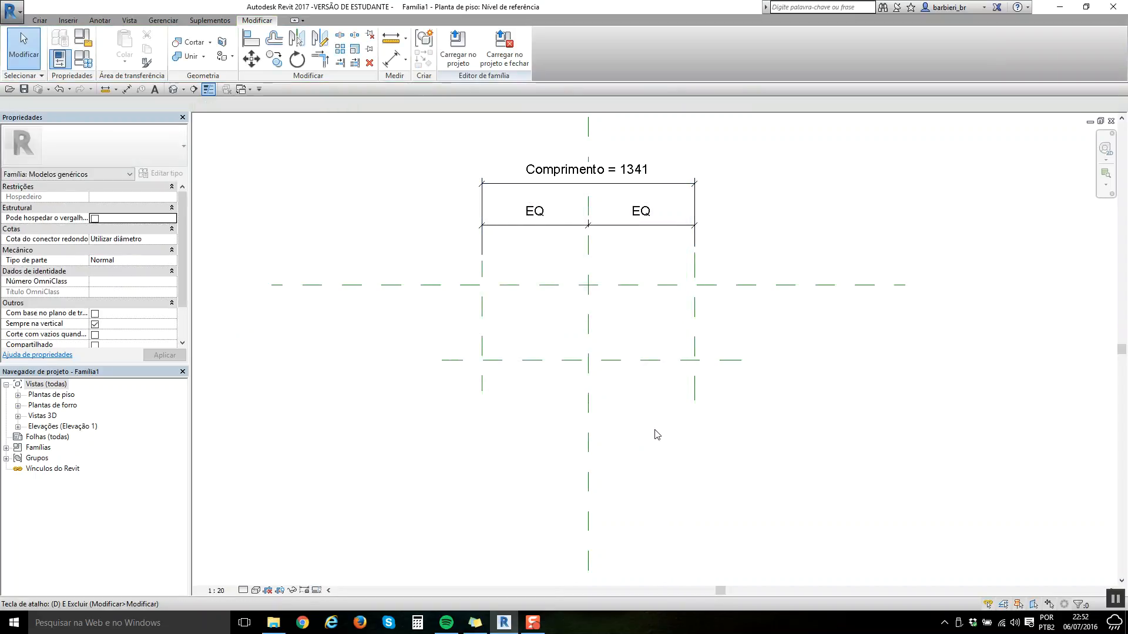
{"action": "key", "text": "i"}
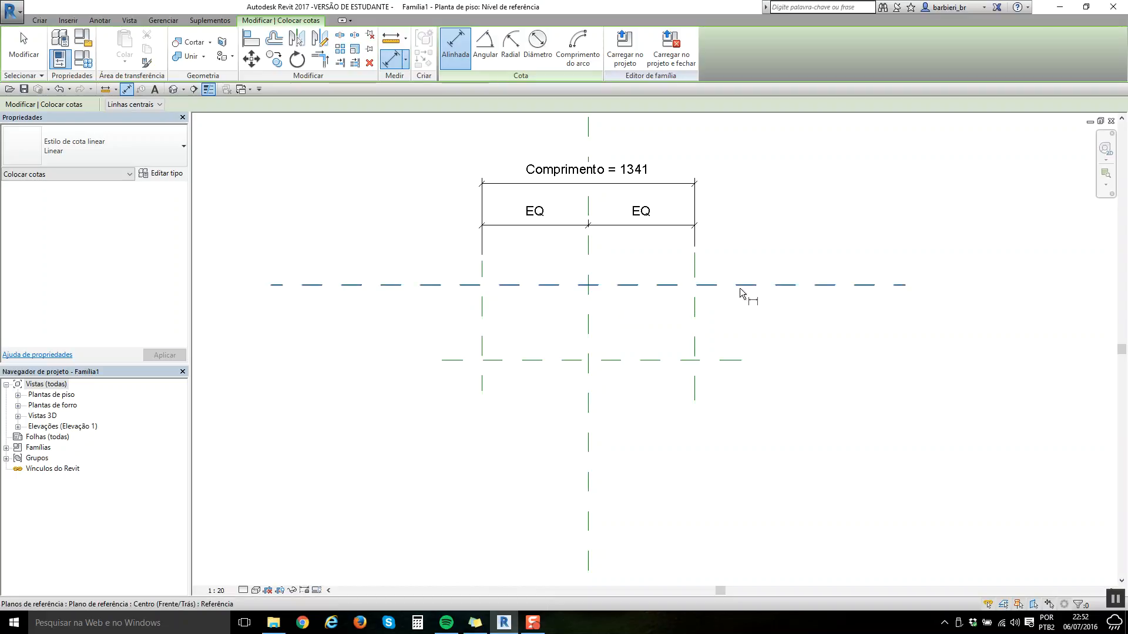
{"action": "left_click", "coordinate": [741, 288]}
{"action": "left_click", "coordinate": [724, 361]}
{"action": "left_click", "coordinate": [747, 333]}
{"action": "key", "text": "Escape"}
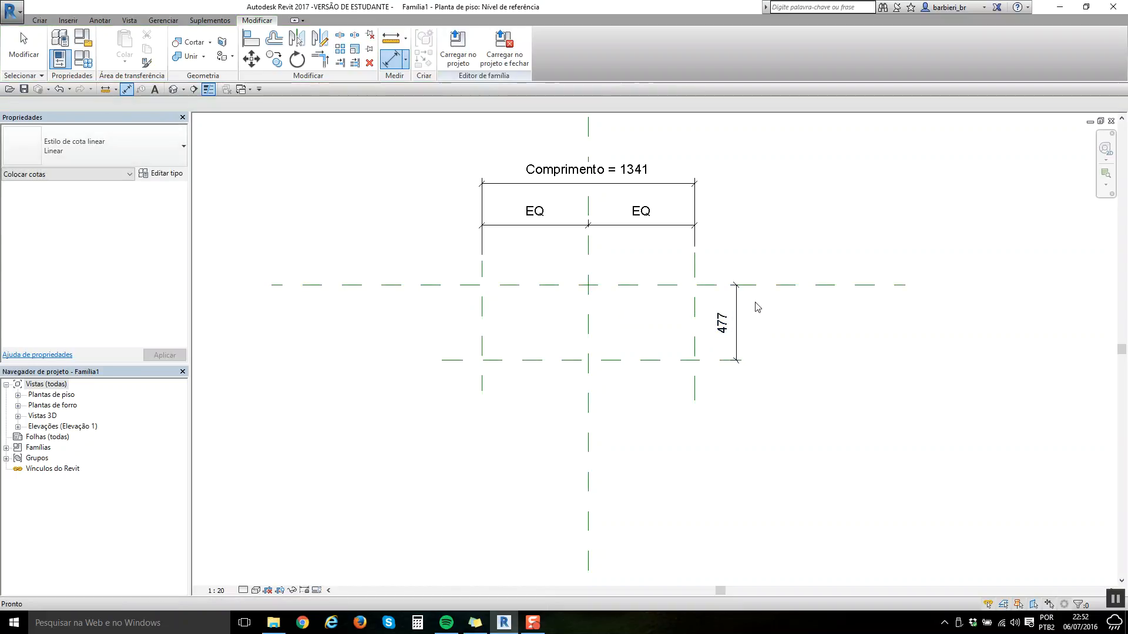
{"action": "key", "text": "Escape"}
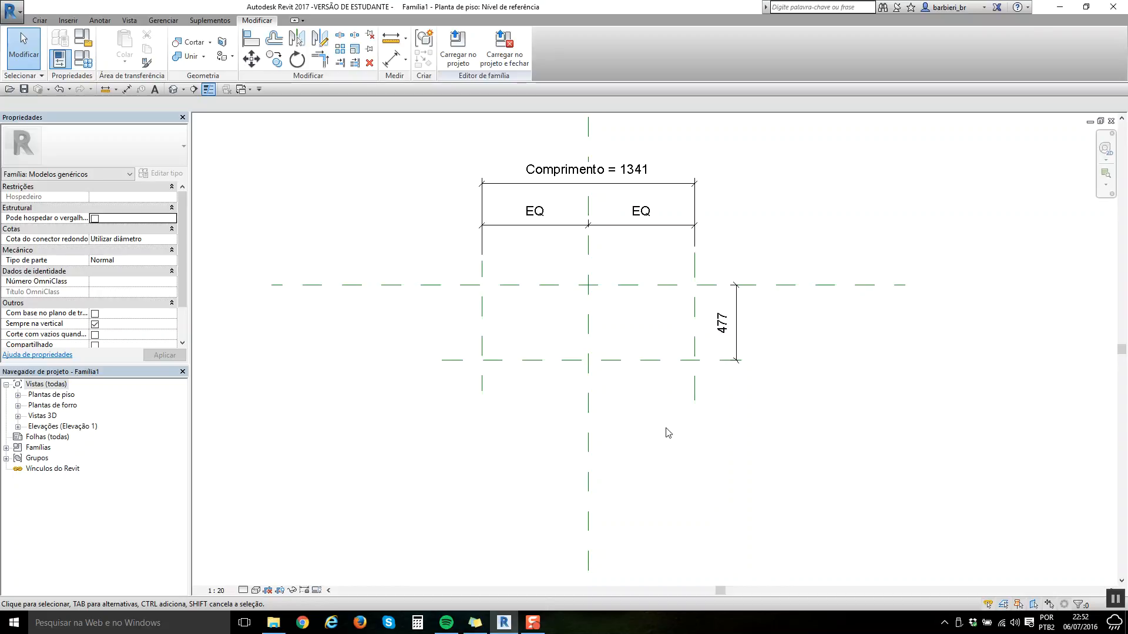
Step: Label the dimension between the two horizontal reference planes with a new type family parameter named Largura, grouped under Cotas
{"action": "left_click", "coordinate": [740, 313]}
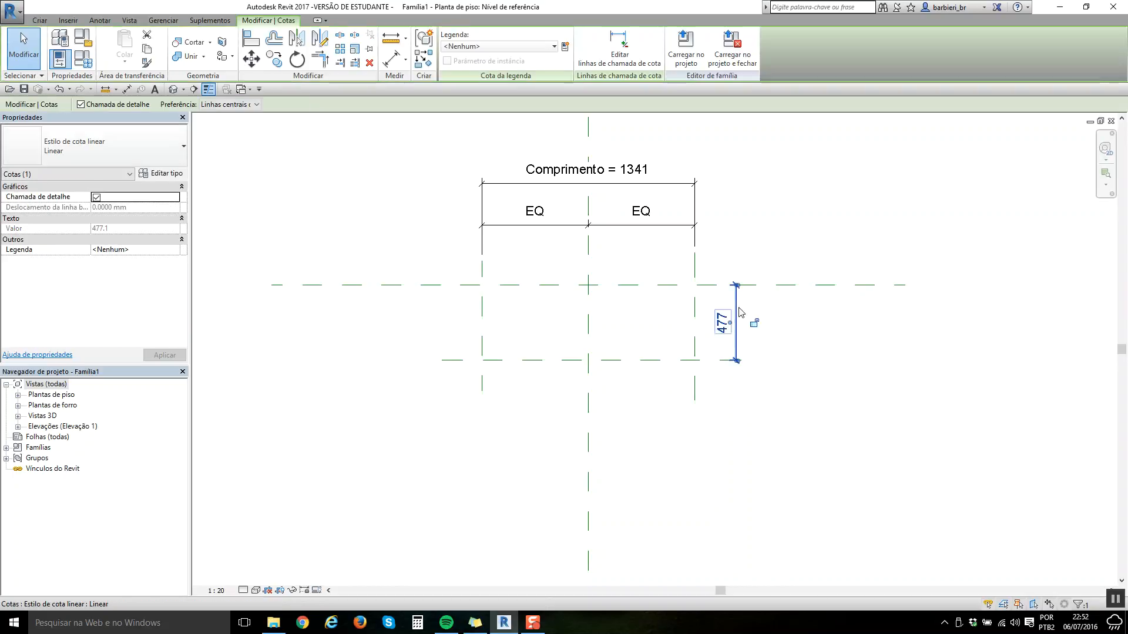
{"action": "left_click", "coordinate": [565, 47]}
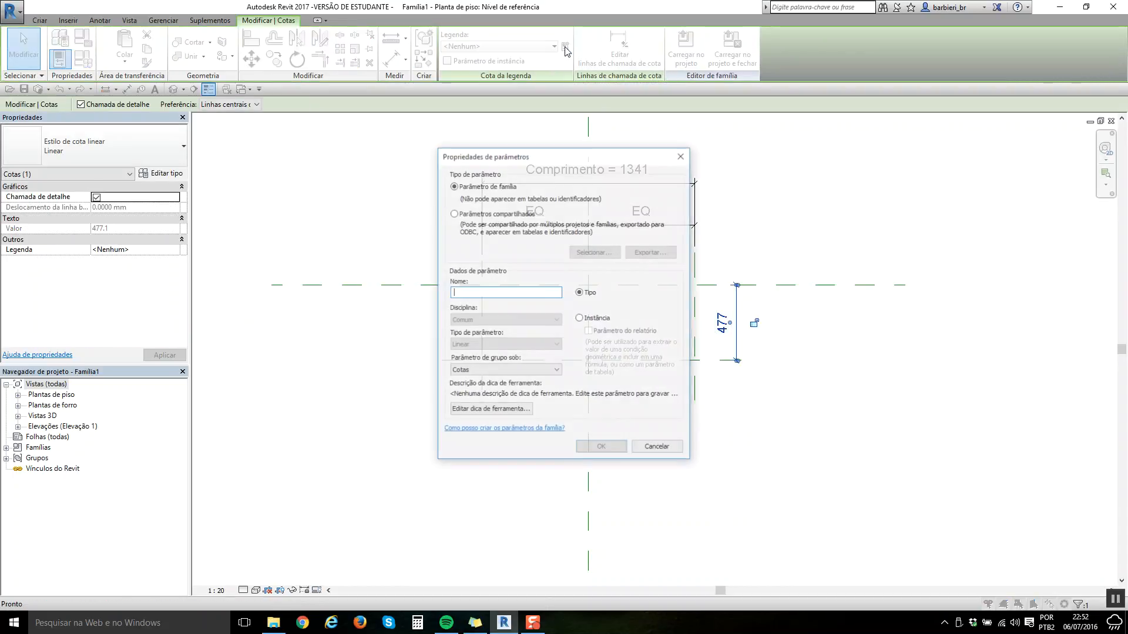
{"action": "type", "text": "Largura"}
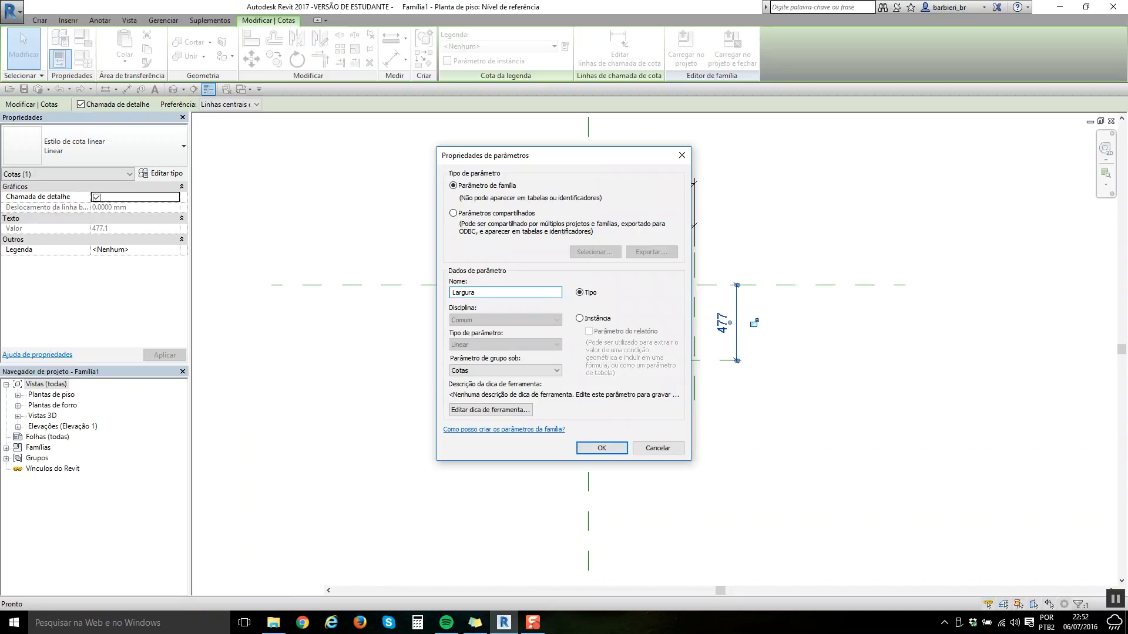
{"action": "key", "text": "Return"}
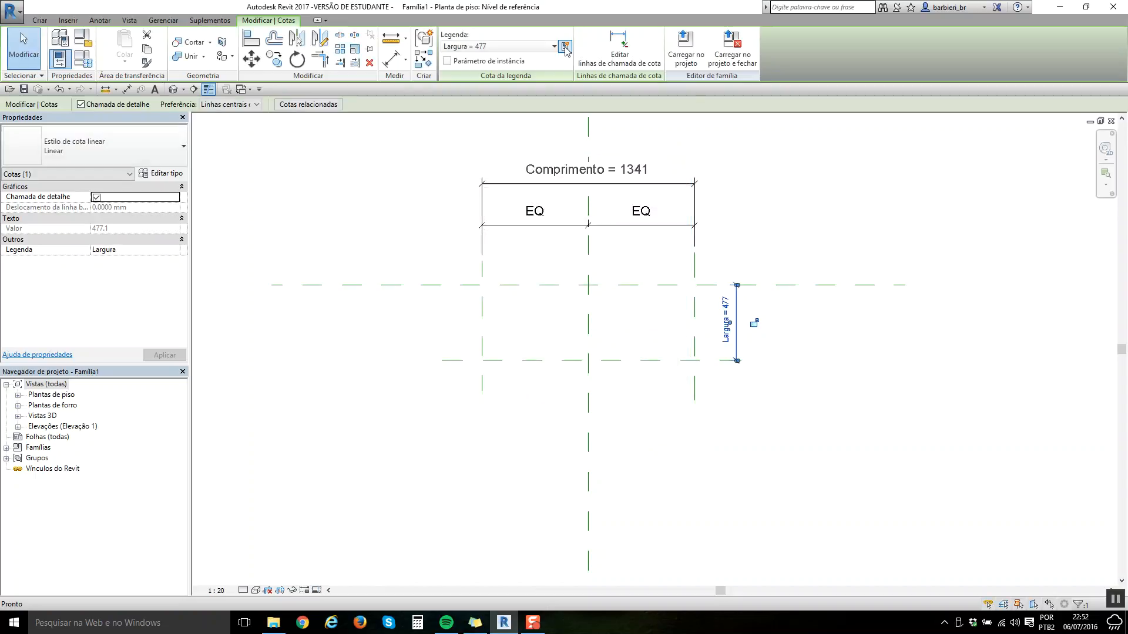
{"action": "left_click", "coordinate": [767, 393]}
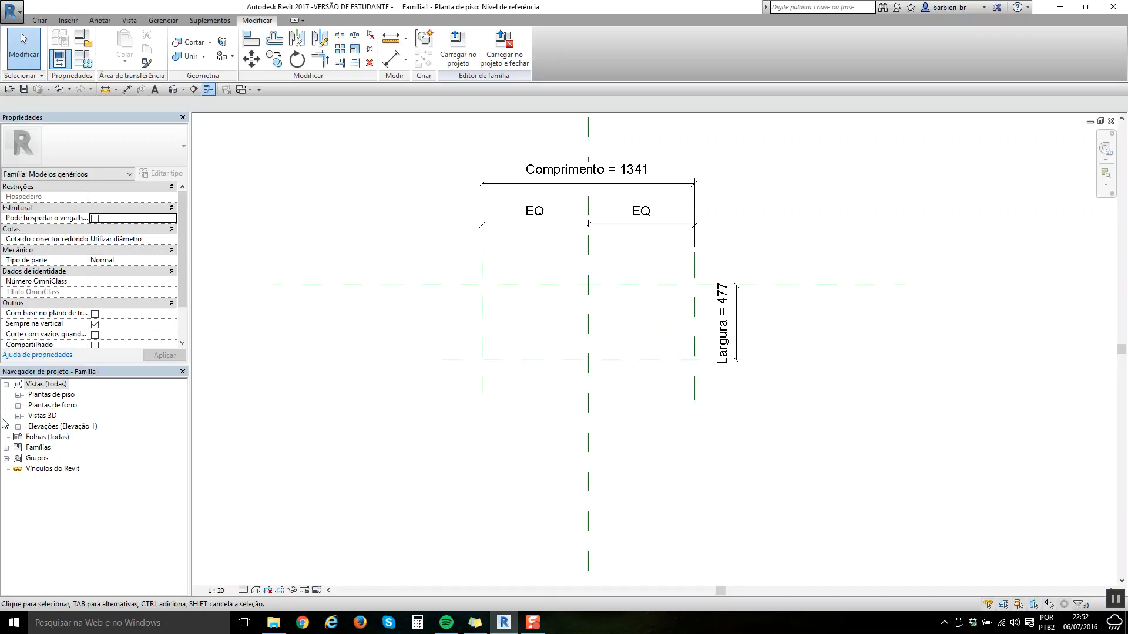
Step: View the Frente elevation and return to the Nível de referência floor plan
{"action": "double_click", "coordinate": [40, 428]}
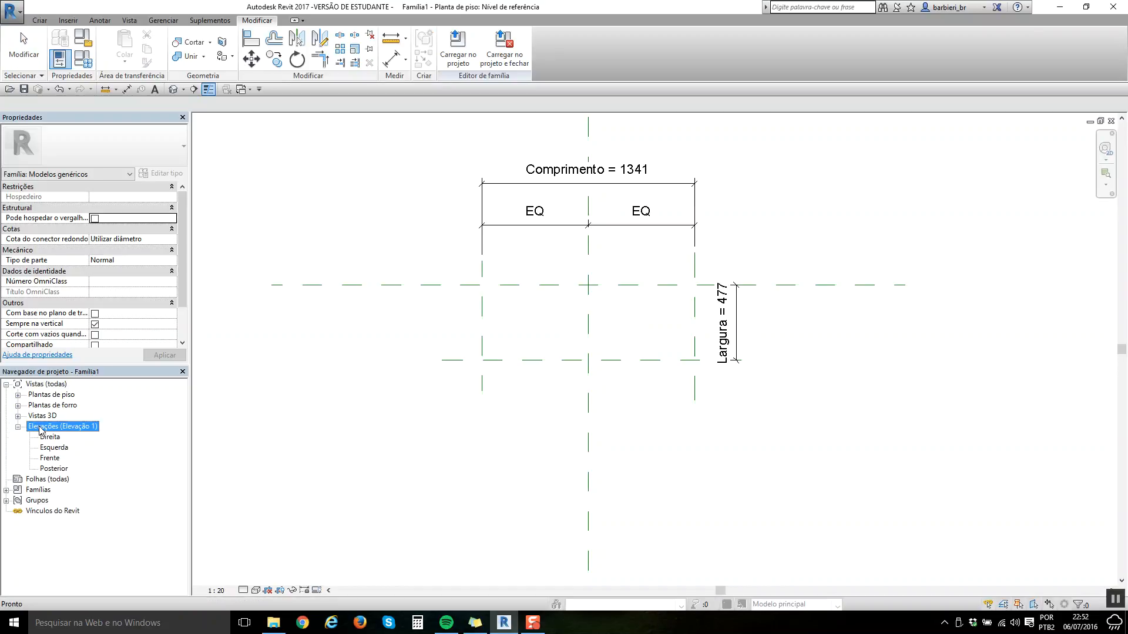
{"action": "double_click", "coordinate": [49, 458]}
{"action": "key", "text": "p"}
{"action": "key", "text": "Escape"}
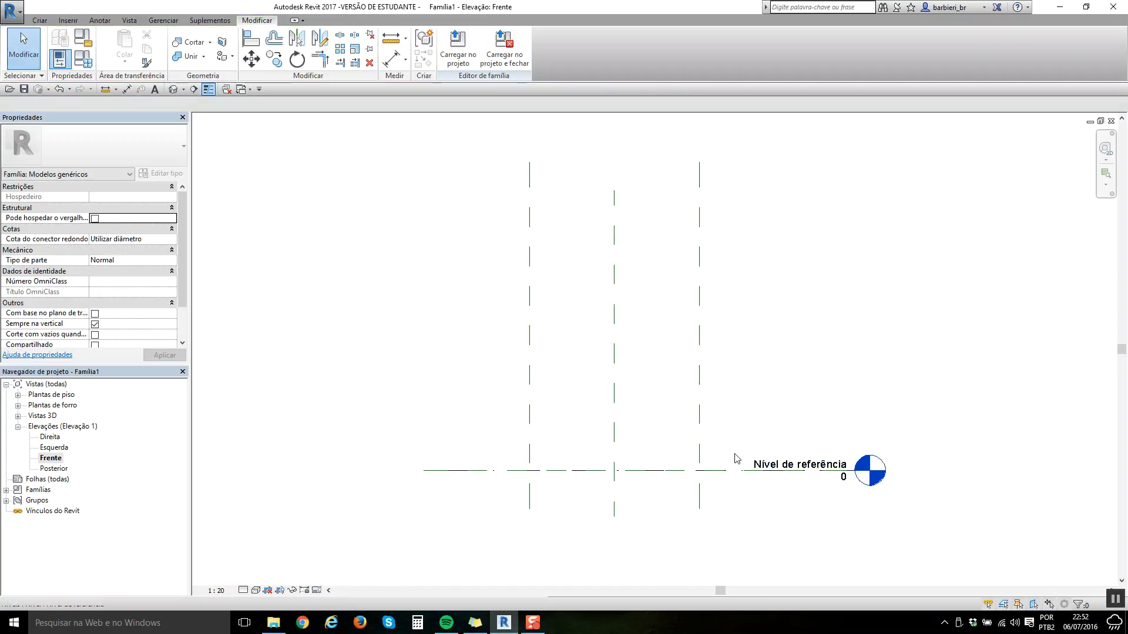
{"action": "left_click", "coordinate": [51, 395]}
{"action": "left_click", "coordinate": [18, 395]}
{"action": "double_click", "coordinate": [71, 406]}
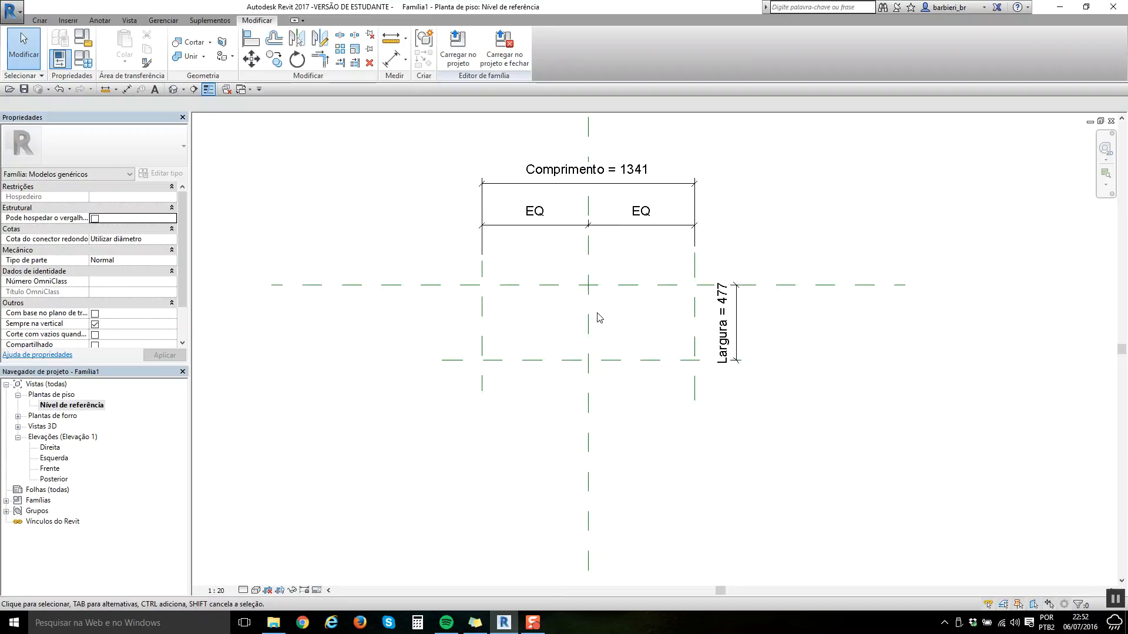
Step: In the Frente elevation, draw a horizontal reference plane about 627 mm above Nível de referência, crossing all three vertical planes
{"action": "double_click", "coordinate": [50, 468]}
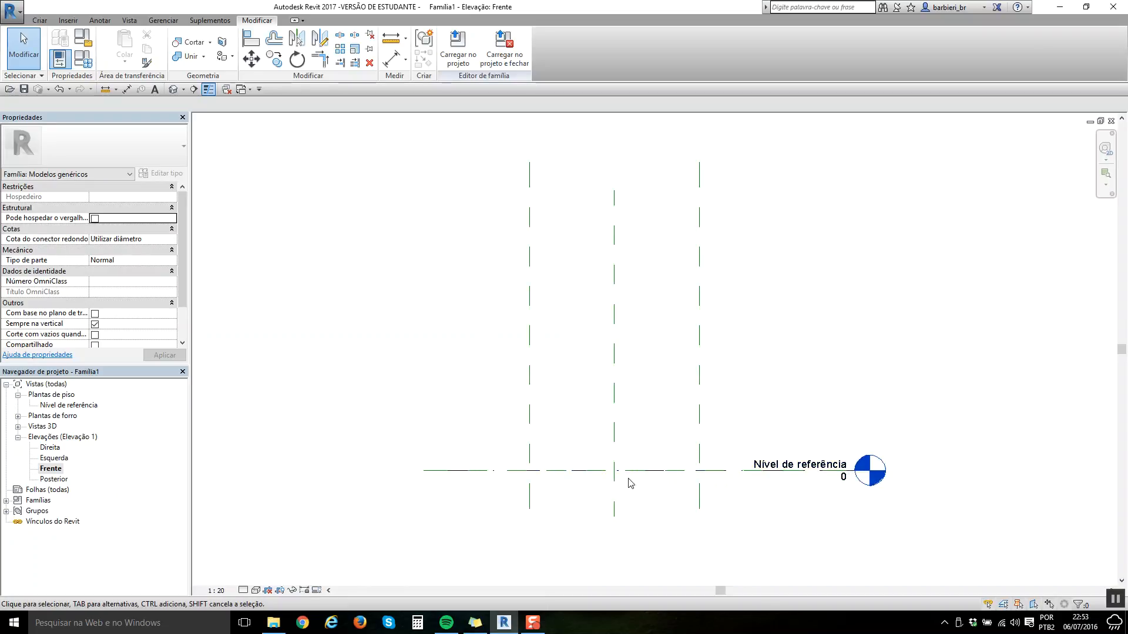
{"action": "key", "text": "r"}
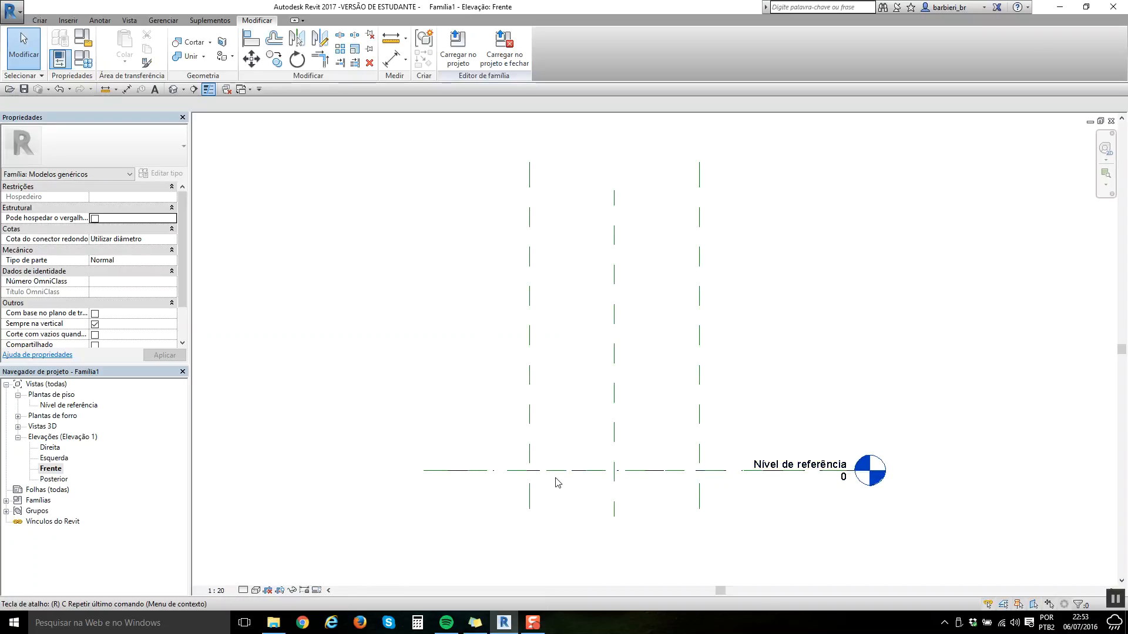
{"action": "key", "text": "p"}
{"action": "scroll", "coordinate": [556, 477], "scroll_direction": "up", "scroll_amount": 1}
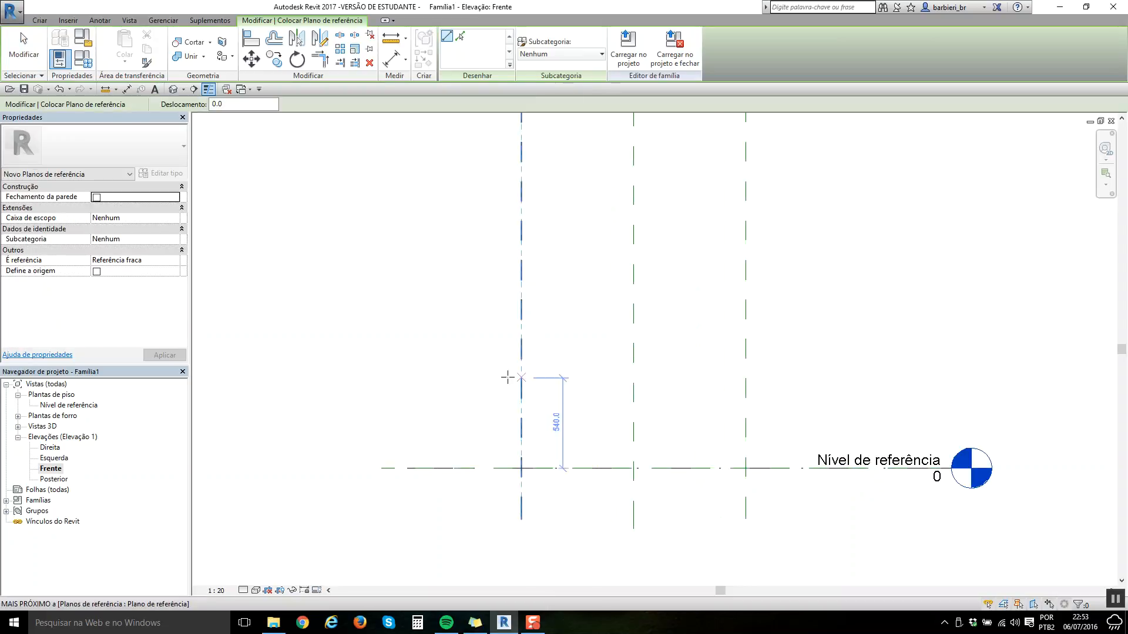
{"action": "left_click", "coordinate": [461, 363]}
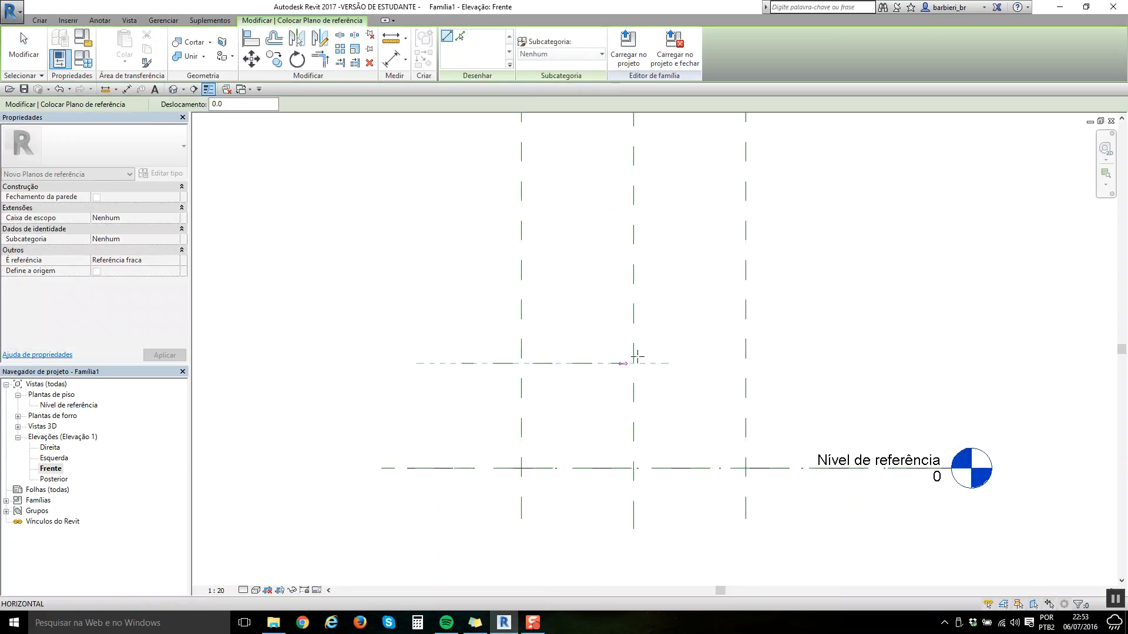
{"action": "left_click", "coordinate": [799, 363]}
{"action": "key", "text": "Escape"}
{"action": "key", "text": "Escape"}
Step: Add an aligned dimension between Nível de referência and the horizontal reference plane above it, placed outside the left vertical plane
{"action": "key", "text": "d"}
{"action": "key", "text": "i"}
{"action": "left_click", "coordinate": [661, 468]}
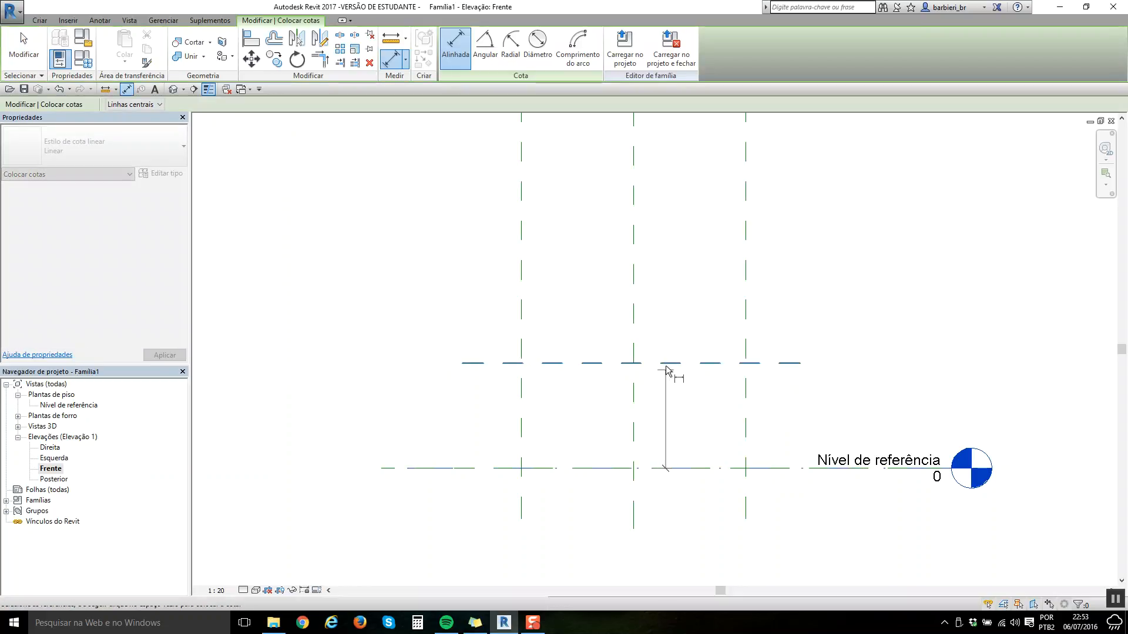
{"action": "left_click", "coordinate": [650, 368]}
{"action": "left_click", "coordinate": [445, 393]}
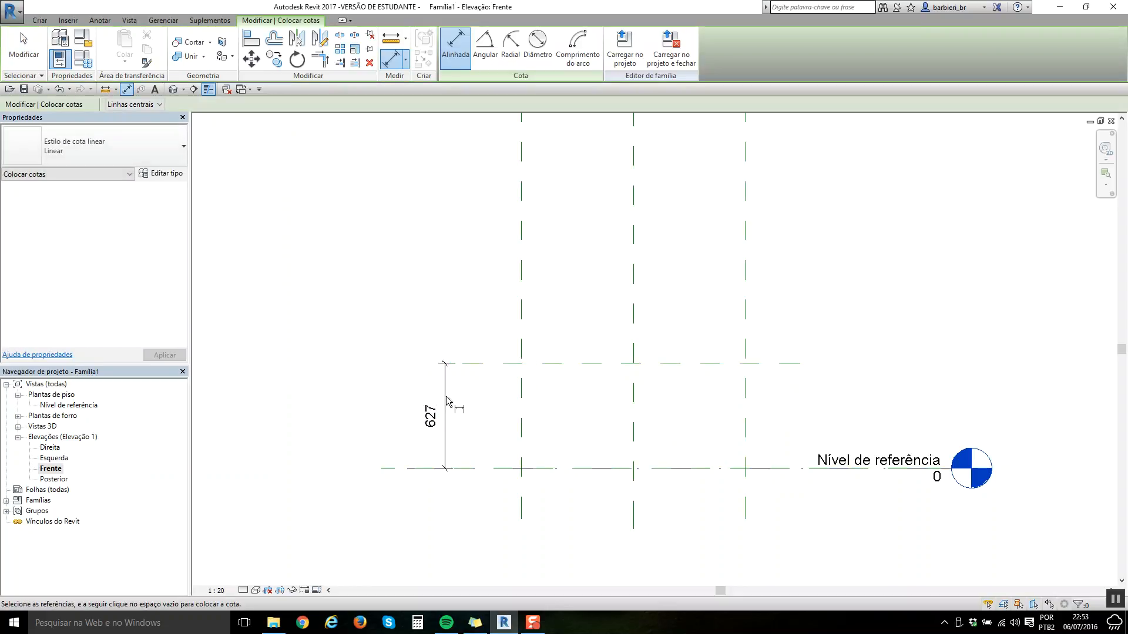
{"action": "key", "text": "Escape"}
{"action": "key", "text": "Escape"}
Step: Label the vertical dimension in the Frente elevation with a new type family parameter named Altura, grouped under Cotas
{"action": "left_click", "coordinate": [446, 389]}
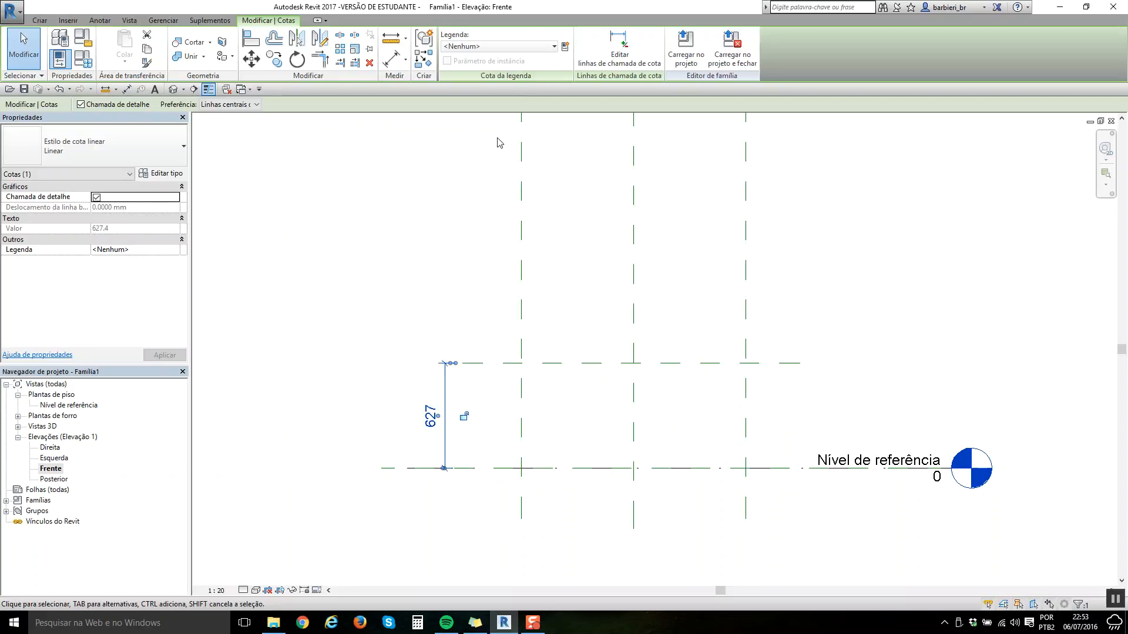
{"action": "left_click", "coordinate": [565, 47]}
{"action": "type", "text": "Alt"}
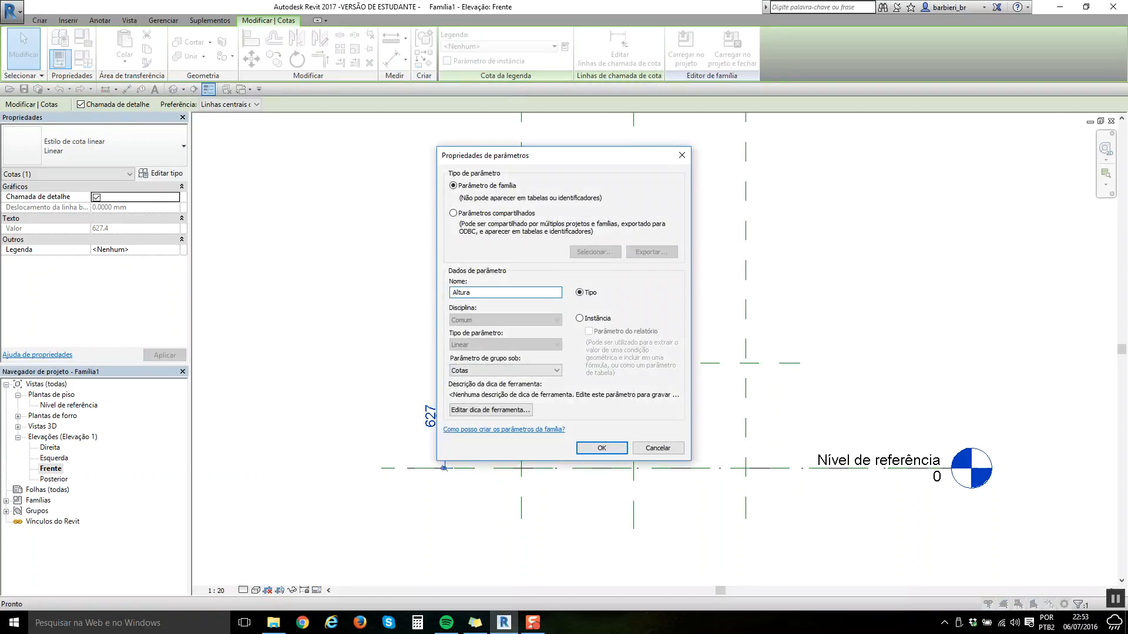
{"action": "type", "text": "ura"}
{"action": "key", "text": "Return"}
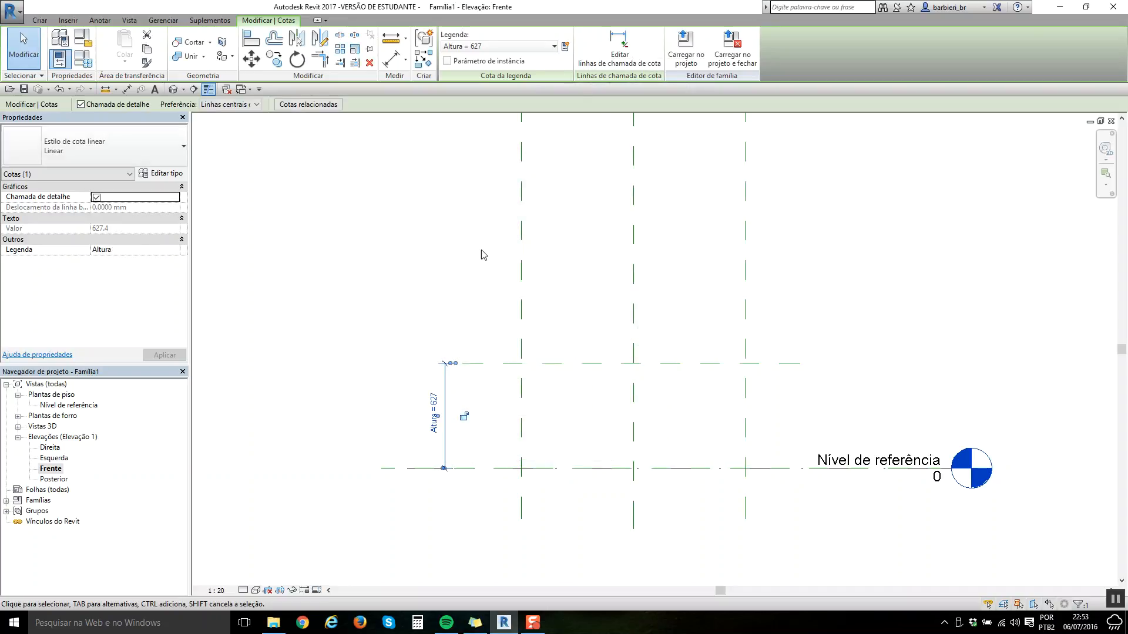
{"action": "left_click", "coordinate": [469, 256]}
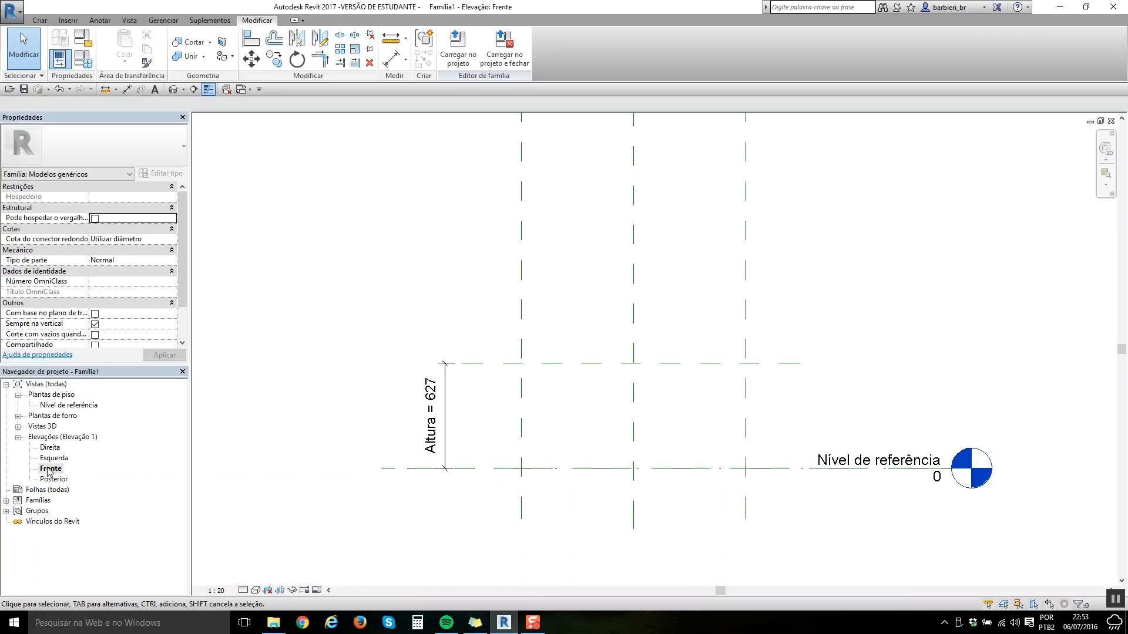
Step: Start an extrusion and sketch a rectangle bounded by the outer vertical planes, the upper horizontal plane and Nível de referência
{"action": "left_click", "coordinate": [40, 20]}
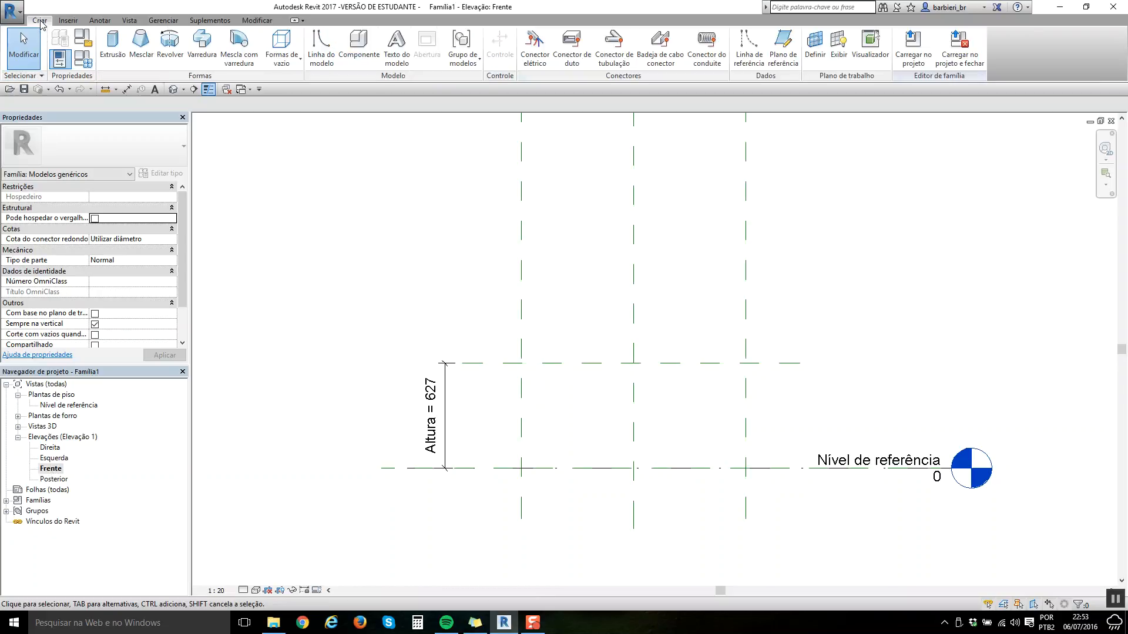
{"action": "left_click", "coordinate": [112, 44]}
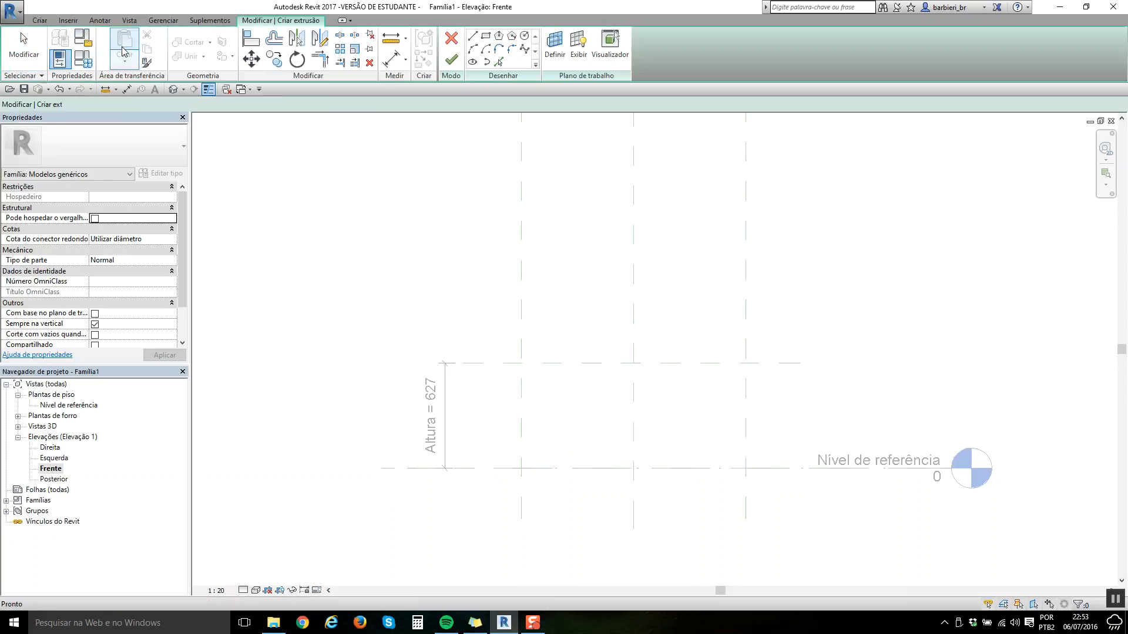
{"action": "left_click", "coordinate": [485, 35]}
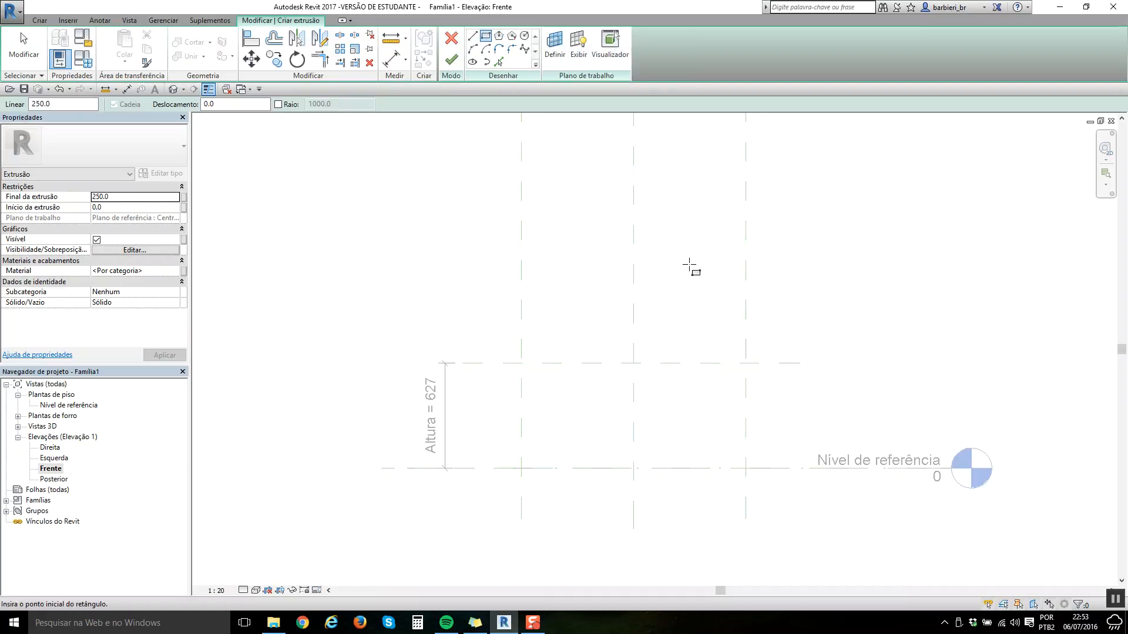
{"action": "left_click", "coordinate": [521, 363]}
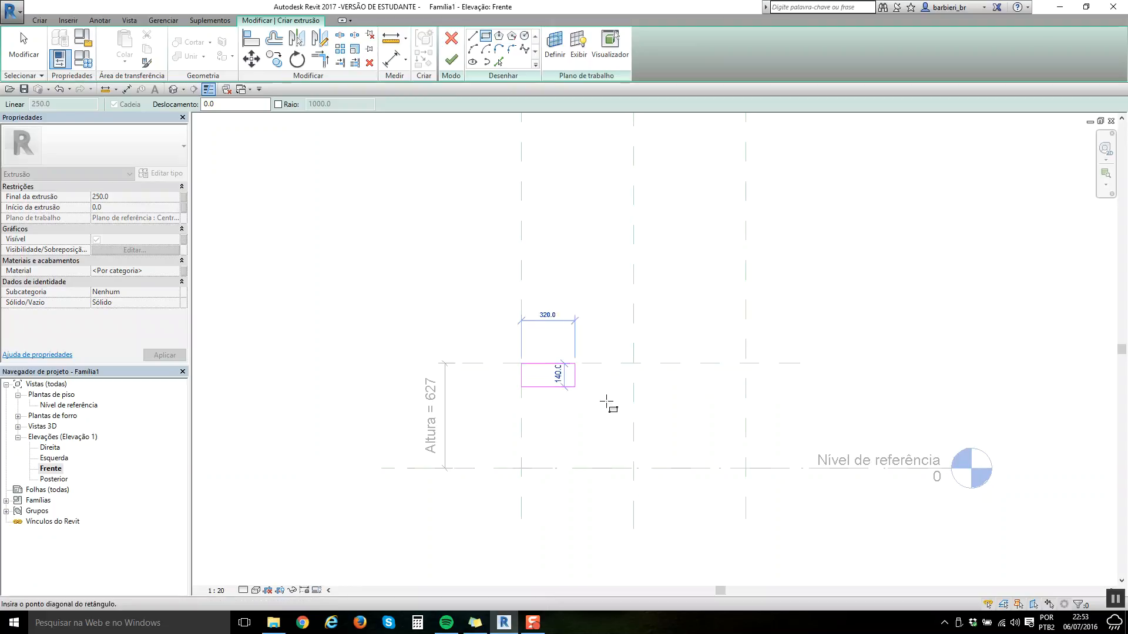
{"action": "left_click", "coordinate": [746, 469]}
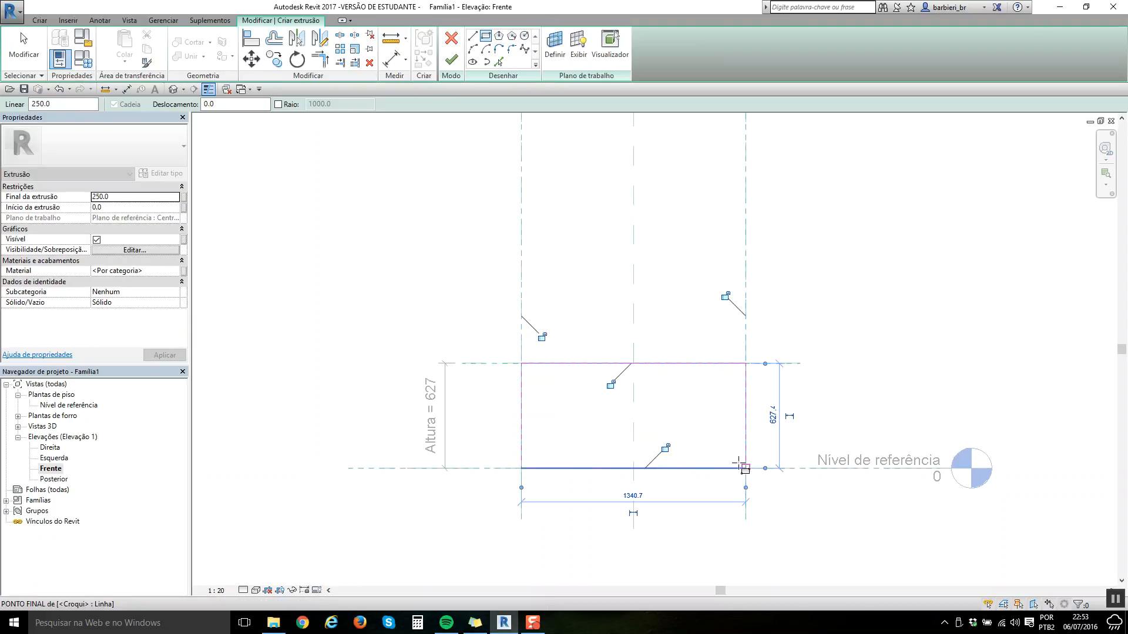
{"action": "key", "text": "Escape"}
{"action": "key", "text": "Escape"}
Step: Offset a copy of the whole rectangle chain 20 mm inwards to form the cabinet's panel thickness
{"action": "key", "text": "o"}
{"action": "key", "text": "f"}
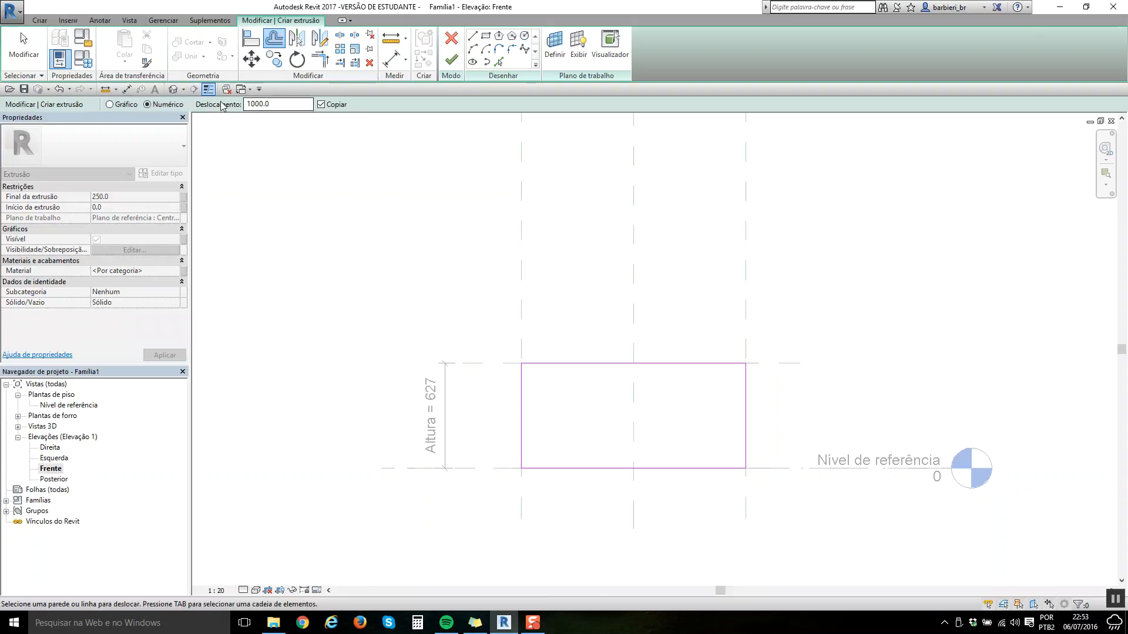
{"action": "left_click_drag", "start_coordinate": [287, 105], "coordinate": [205, 110]}
{"action": "type", "text": "20"}
{"action": "key", "text": "Tab"}
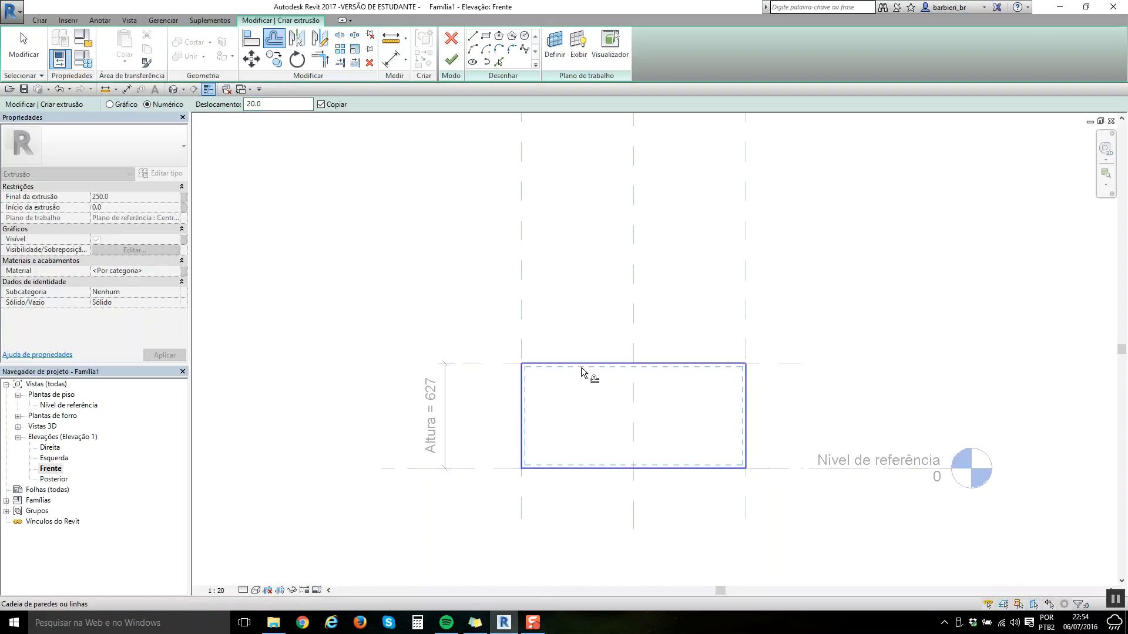
{"action": "left_click", "coordinate": [587, 370]}
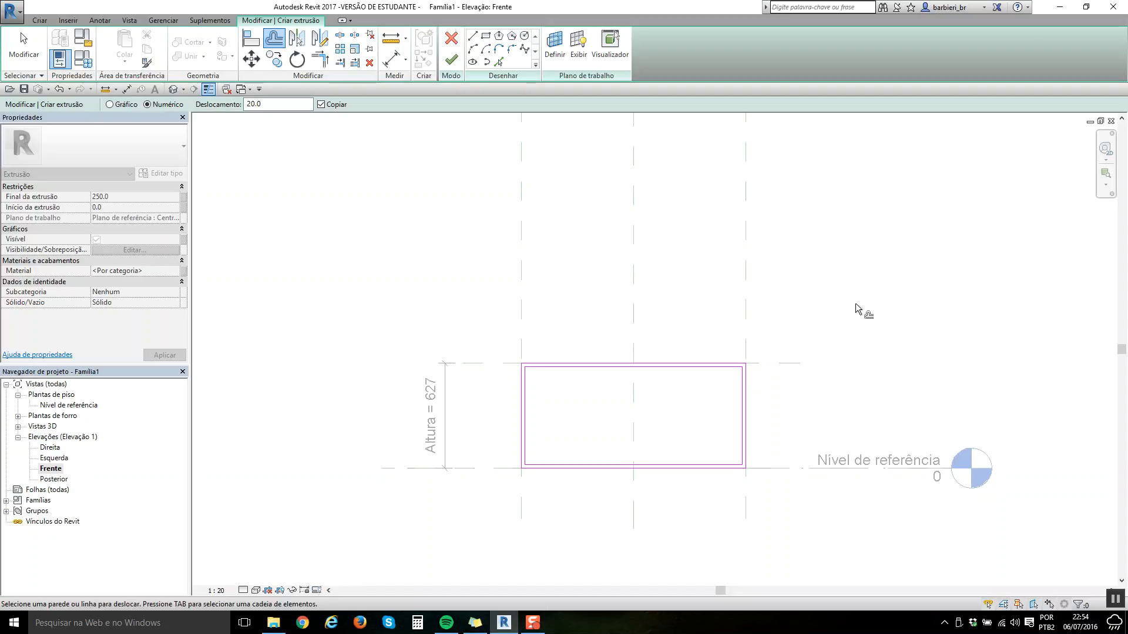
{"action": "scroll", "coordinate": [809, 390], "scroll_direction": "up", "scroll_amount": 1}
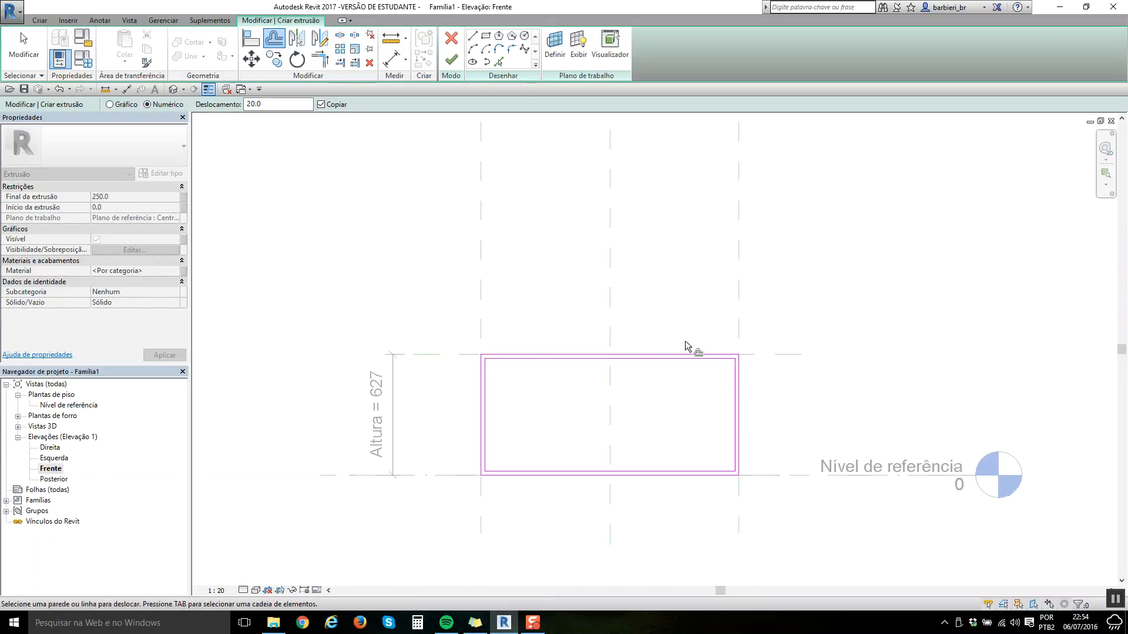
{"action": "scroll", "coordinate": [699, 445], "scroll_direction": "up", "scroll_amount": 1}
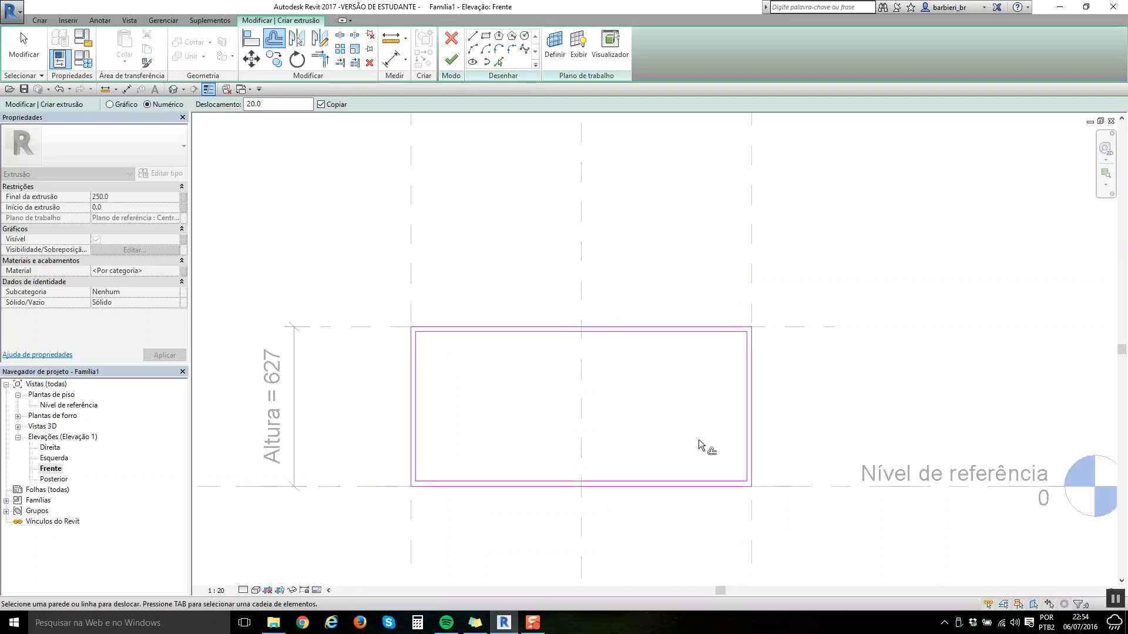
{"action": "key", "text": "Escape"}
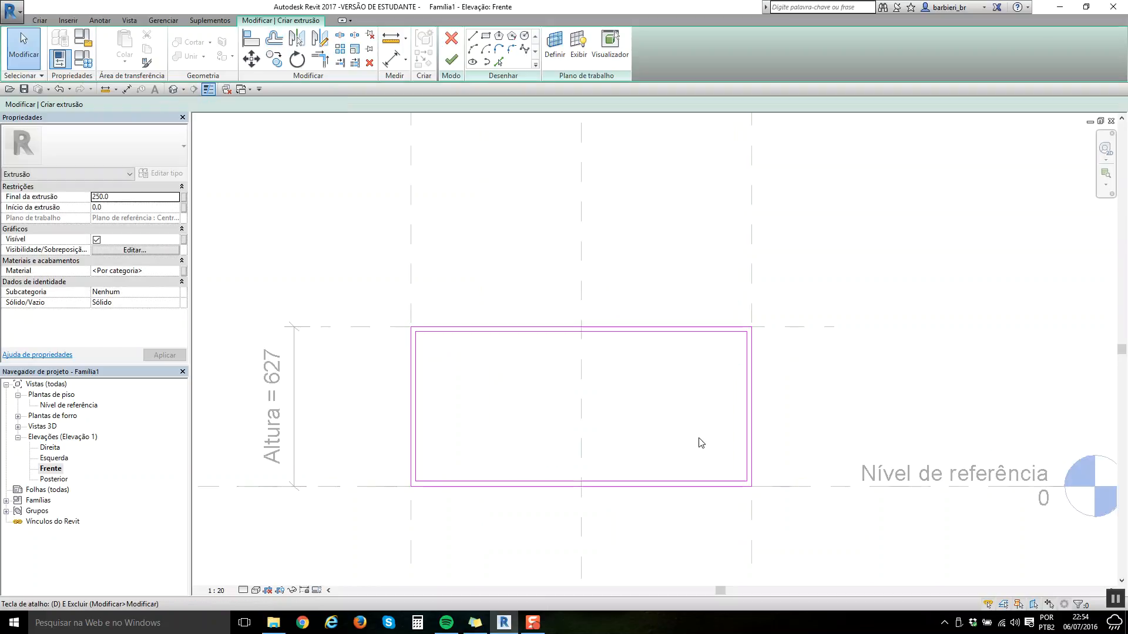
Step: Dimension the panel thickness from the upper and left reference planes to the inner rectangle of the extrusion sketch
{"action": "key", "text": "d"}
{"action": "key", "text": "i"}
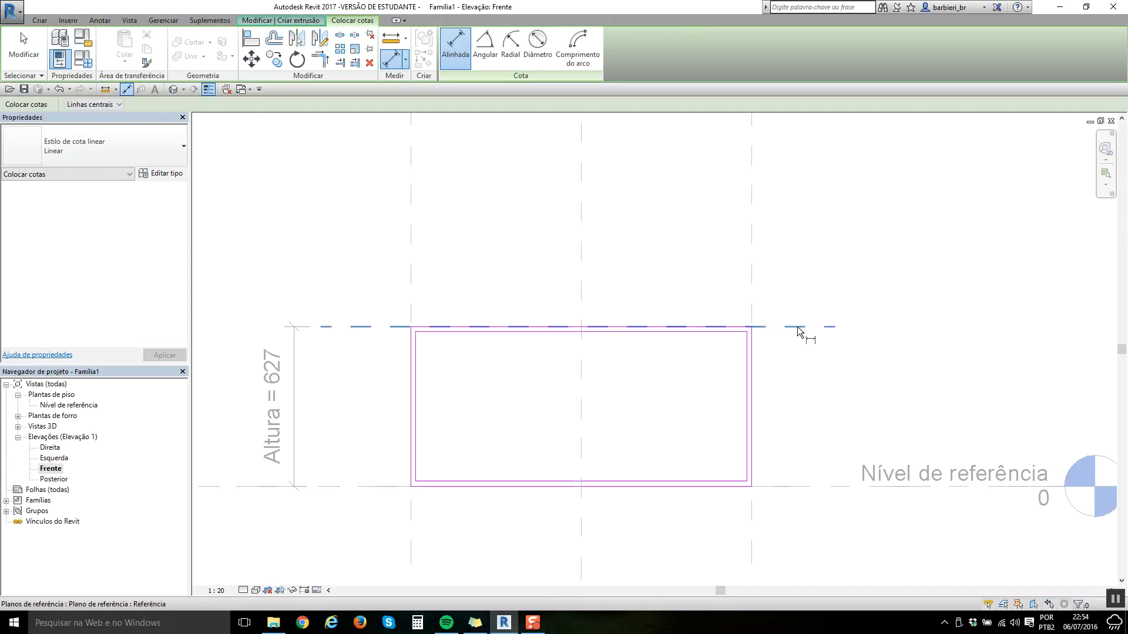
{"action": "left_click", "coordinate": [797, 332]}
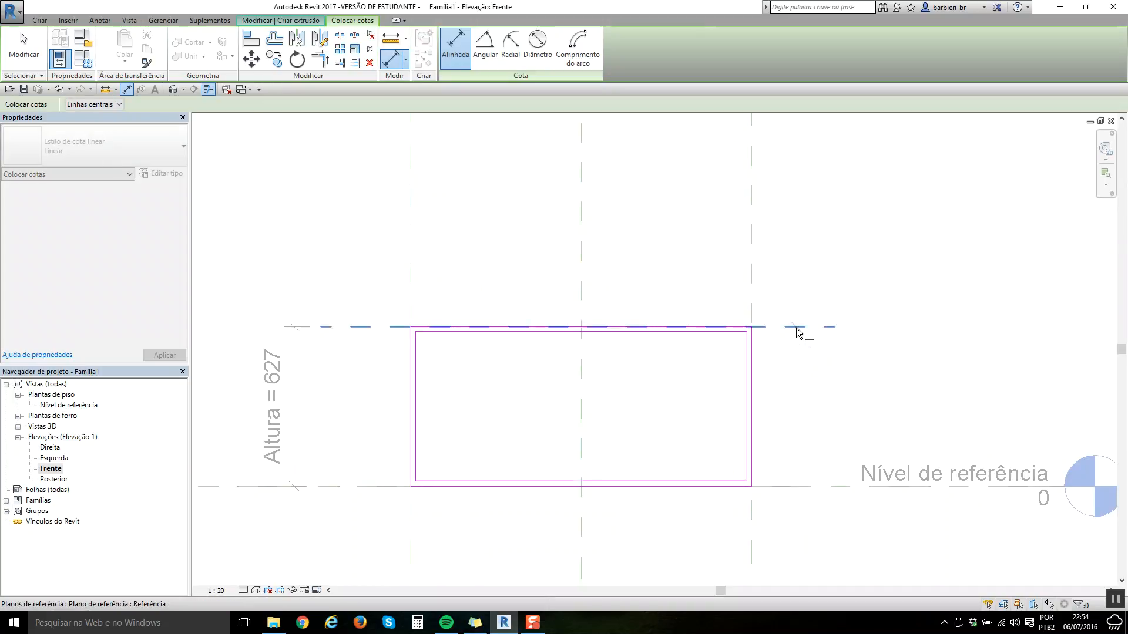
{"action": "left_click", "coordinate": [688, 353]}
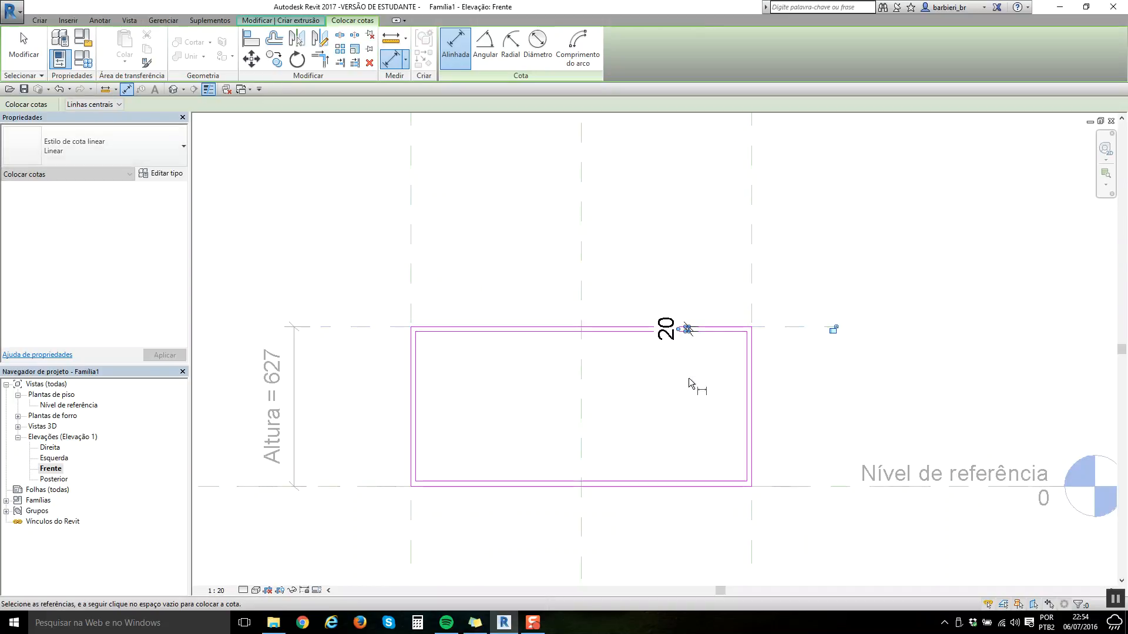
{"action": "left_click", "coordinate": [414, 269]}
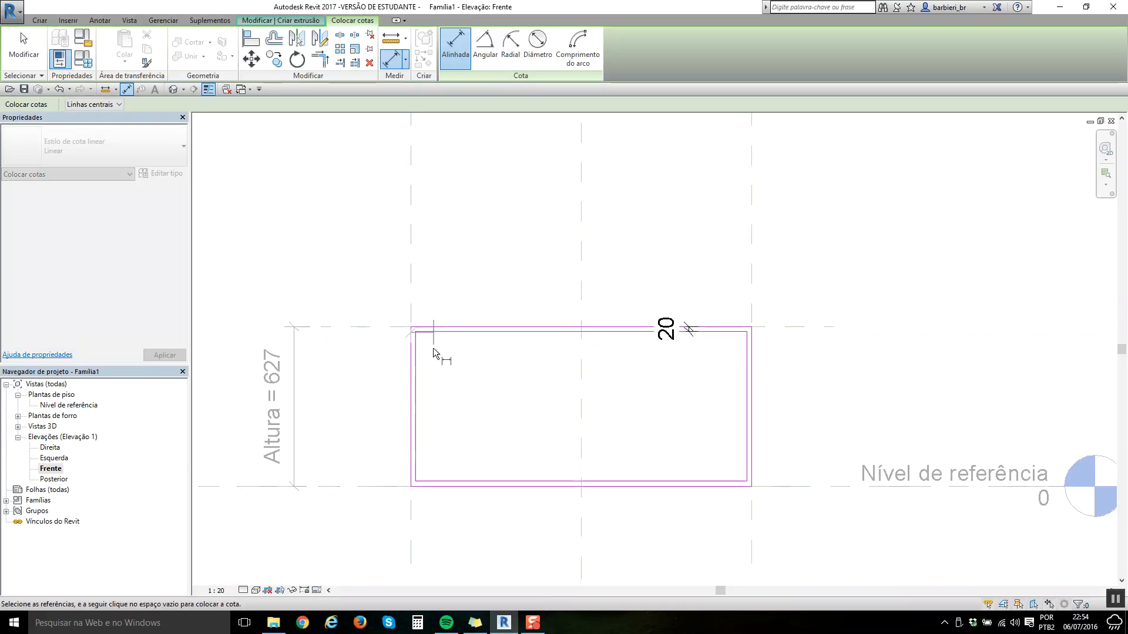
{"action": "left_click", "coordinate": [442, 376]}
{"action": "left_click", "coordinate": [477, 397]}
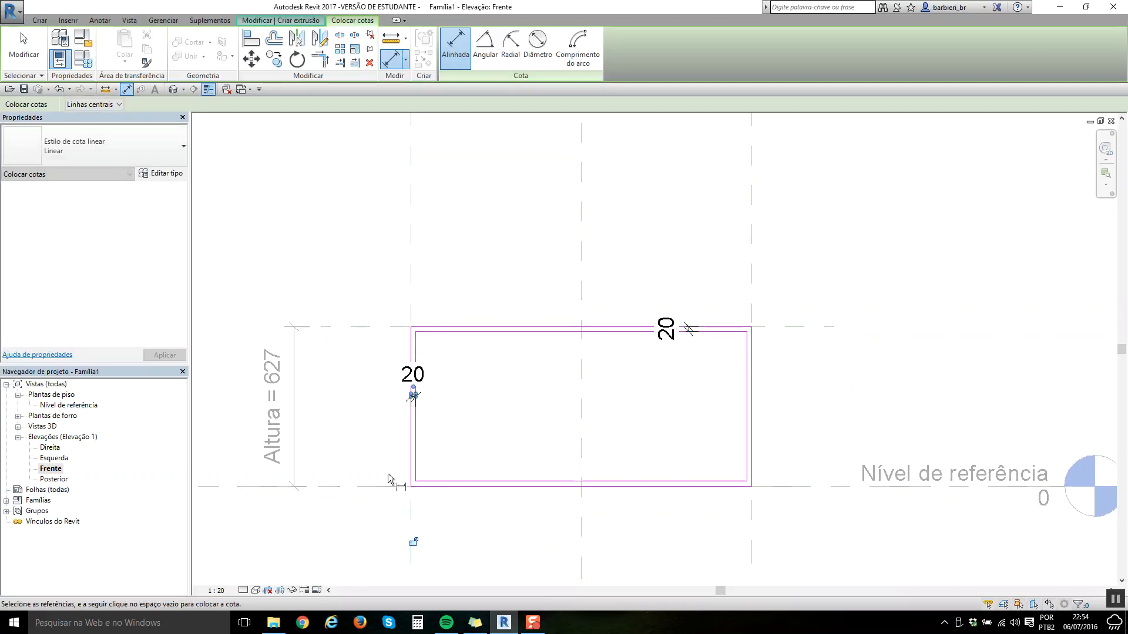
Step: Dimension the panel thickness from Nível de referência and the right reference plane to the inner rectangle's adjacent edges
{"action": "left_click", "coordinate": [388, 485]}
{"action": "left_click", "coordinate": [452, 478]}
{"action": "left_click", "coordinate": [476, 411]}
{"action": "left_click", "coordinate": [753, 299]}
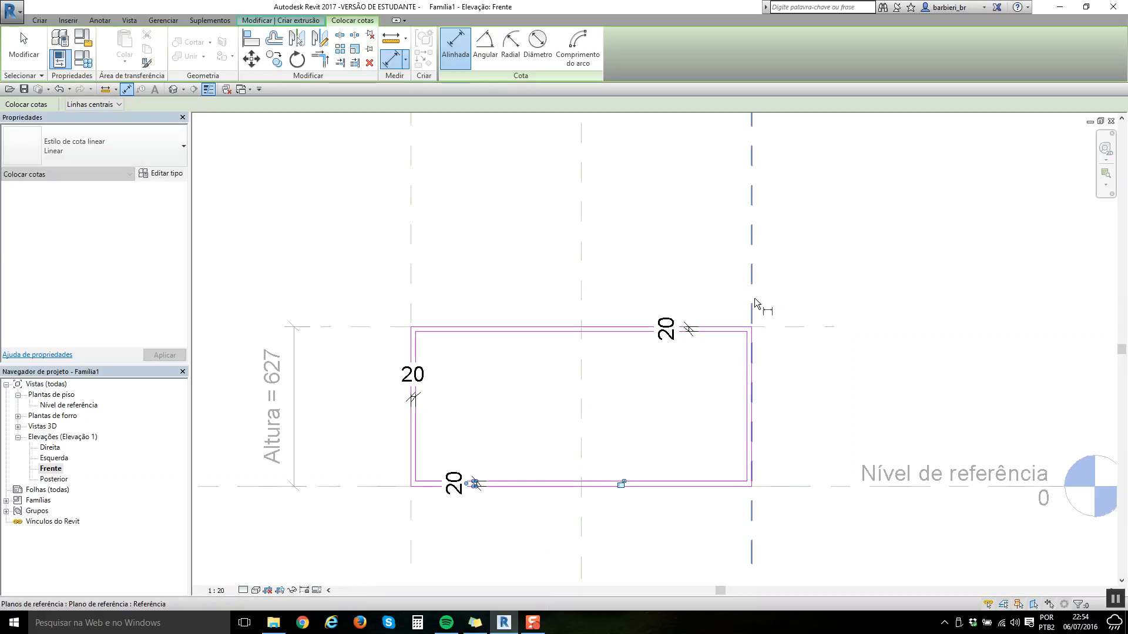
{"action": "left_click", "coordinate": [755, 389]}
{"action": "left_click", "coordinate": [854, 414]}
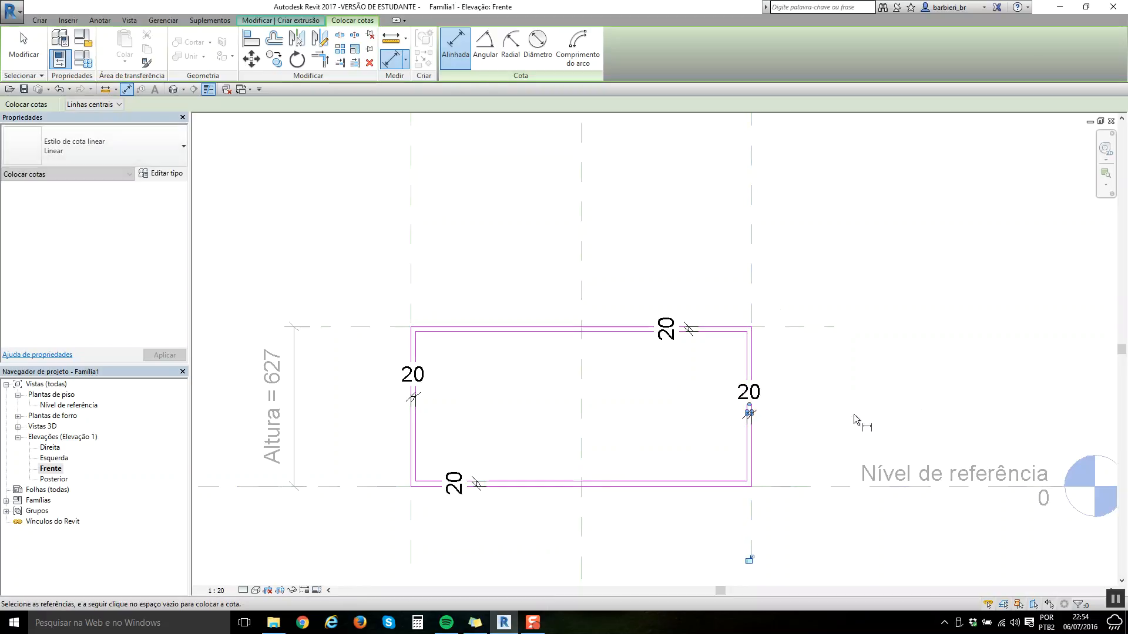
{"action": "key", "text": "Escape"}
{"action": "key", "text": "Escape"}
Step: Label all four thickness dimensions with a new type family parameter named Espessura da Chapa, grouped under Cotas, and finish the extrusion sketch
{"action": "left_click", "coordinate": [420, 379]}
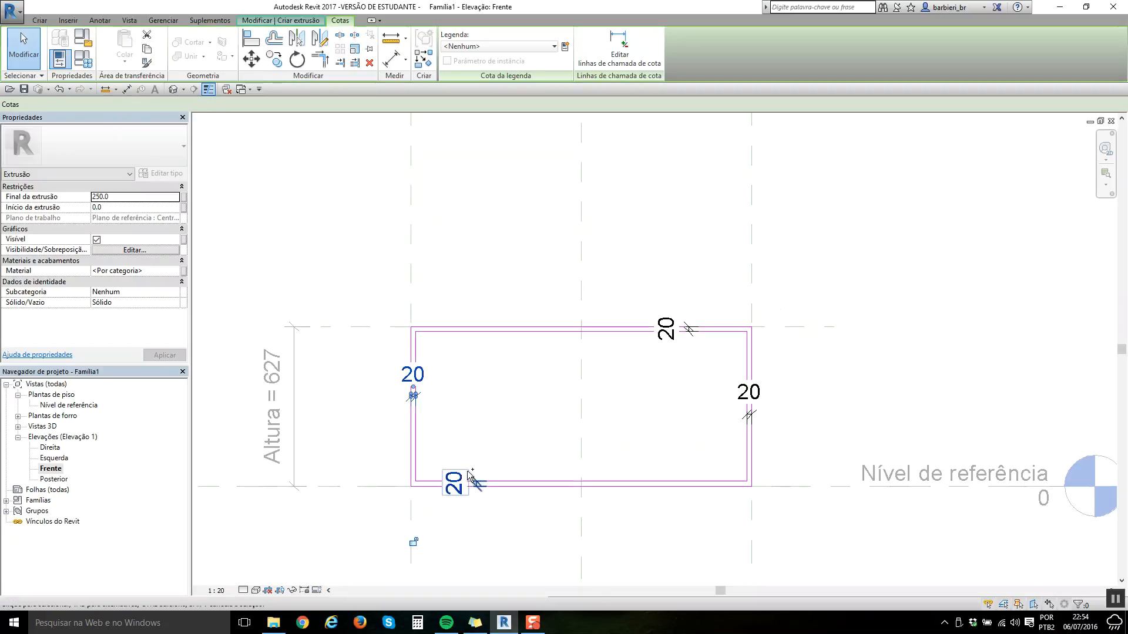
{"action": "left_click", "coordinate": [664, 327], "text": "ctrl"}
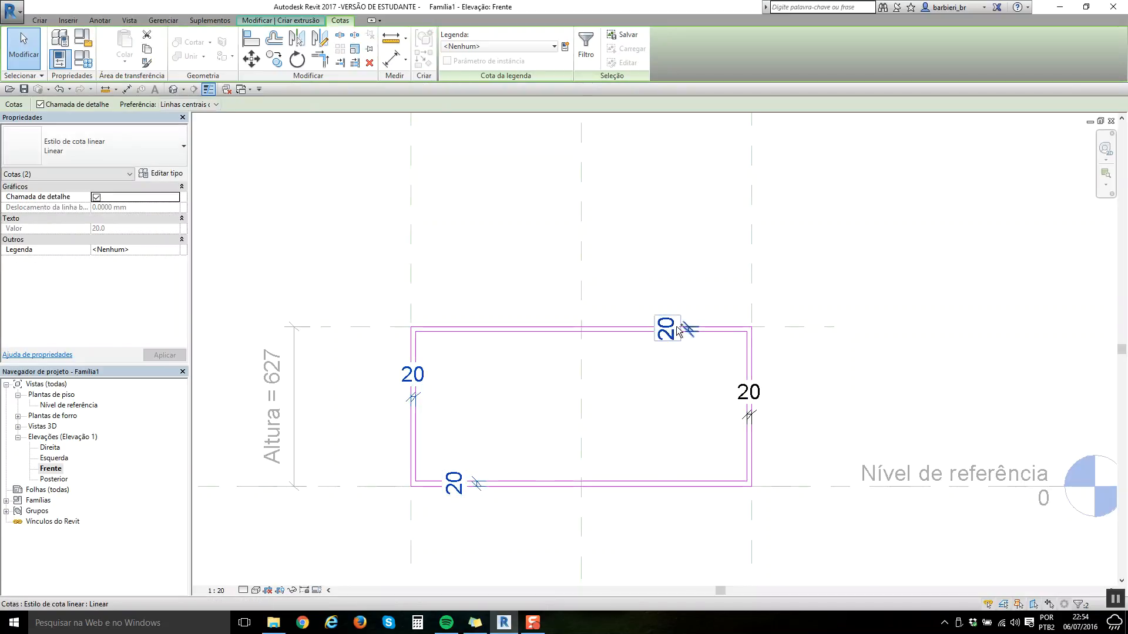
{"action": "left_click", "coordinate": [745, 391], "text": "ctrl"}
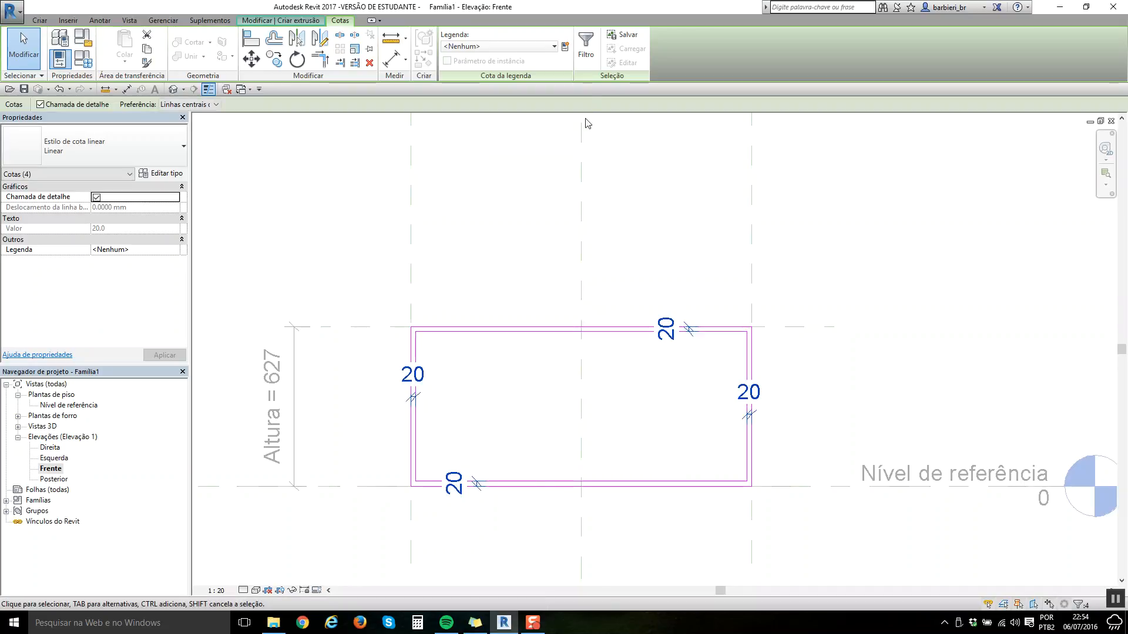
{"action": "left_click", "coordinate": [566, 47]}
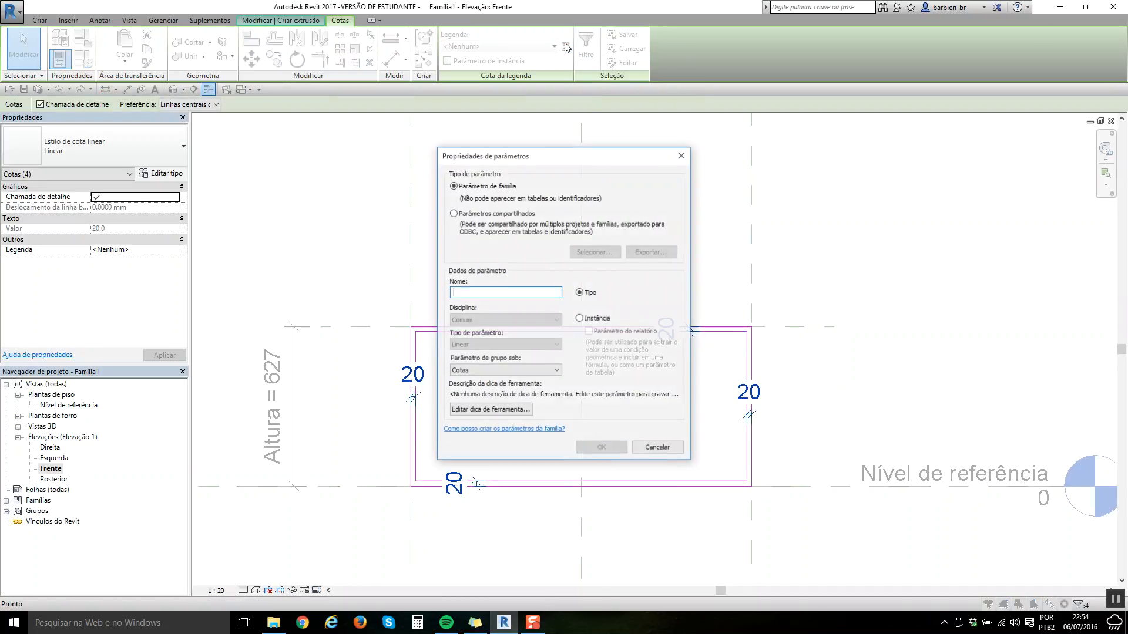
{"action": "type", "text": "Esp"}
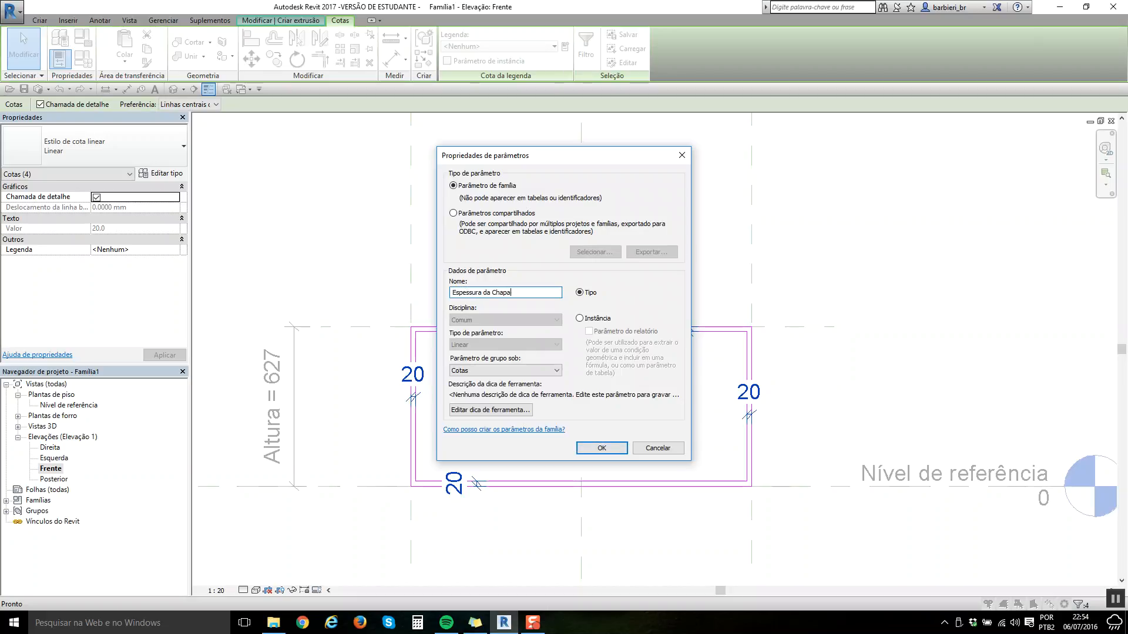
{"action": "type", "text": "essura da Chapa"}
{"action": "key", "text": "Return"}
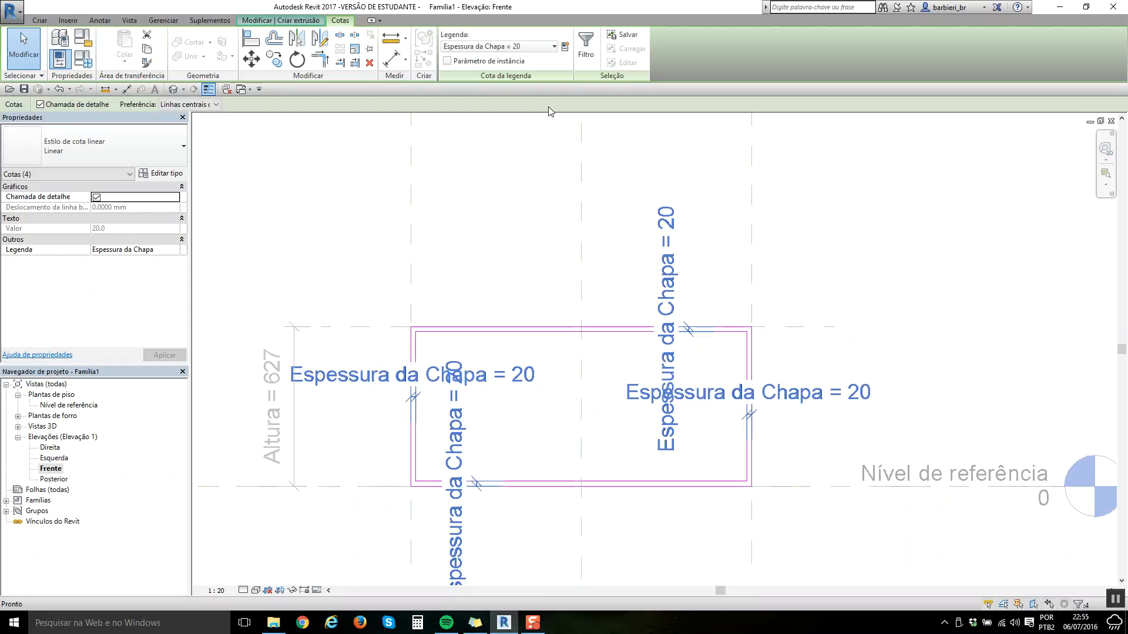
{"action": "left_click", "coordinate": [536, 152]}
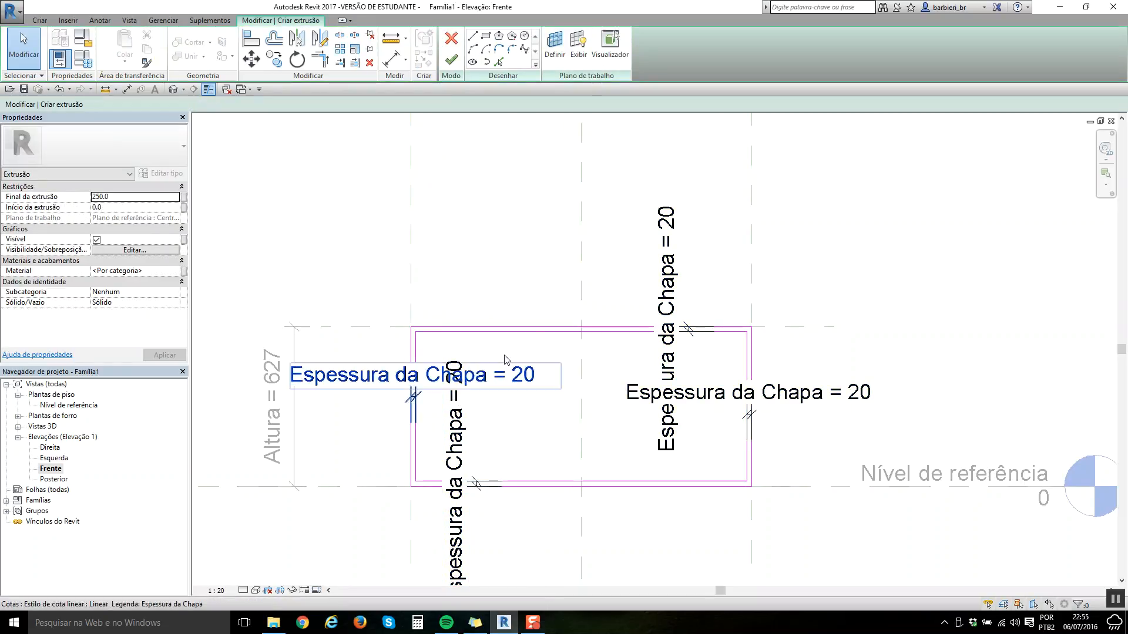
{"action": "left_click", "coordinate": [452, 60]}
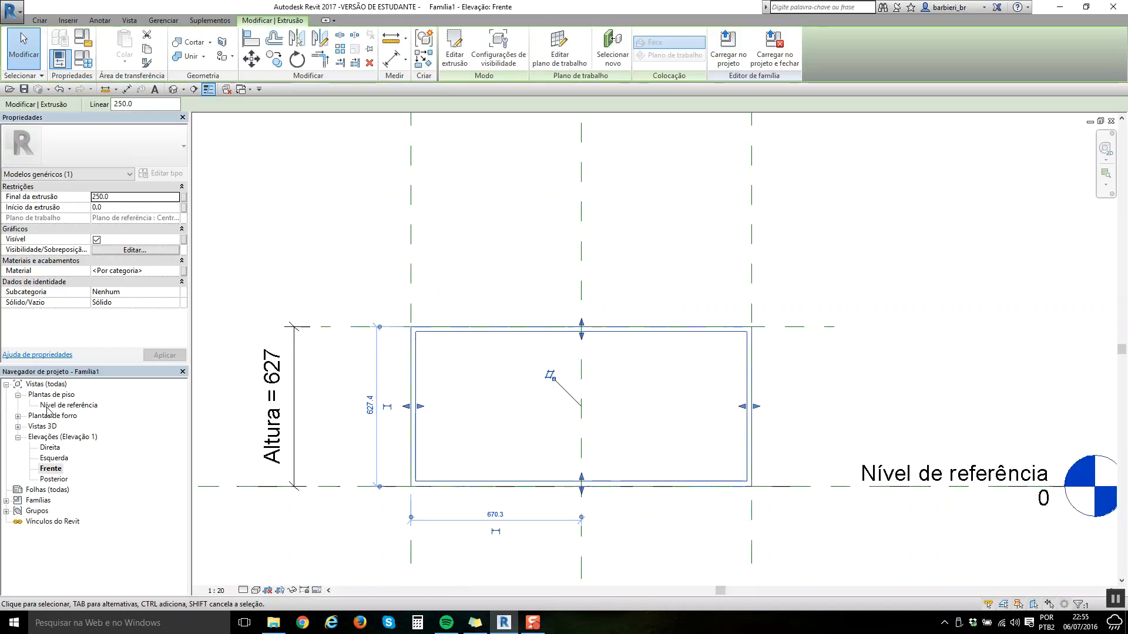
Step: In the Nível de referência plan, align the extrusion's front edge to the lower horizontal reference plane and lock it there
{"action": "double_click", "coordinate": [73, 405]}
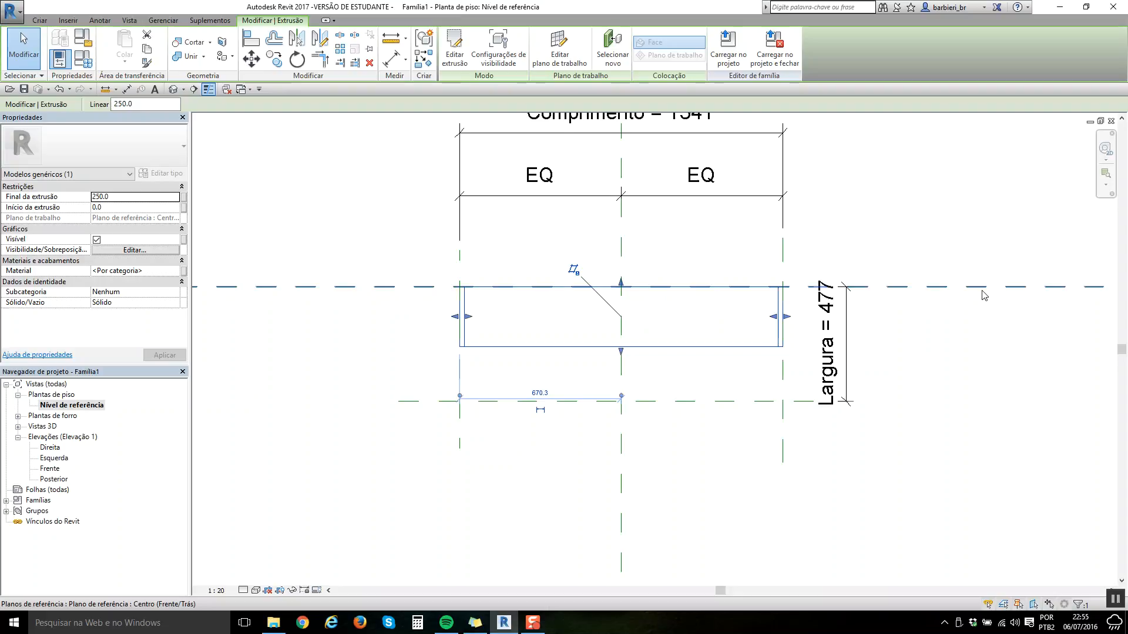
{"action": "key", "text": "a"}
{"action": "key", "text": "l"}
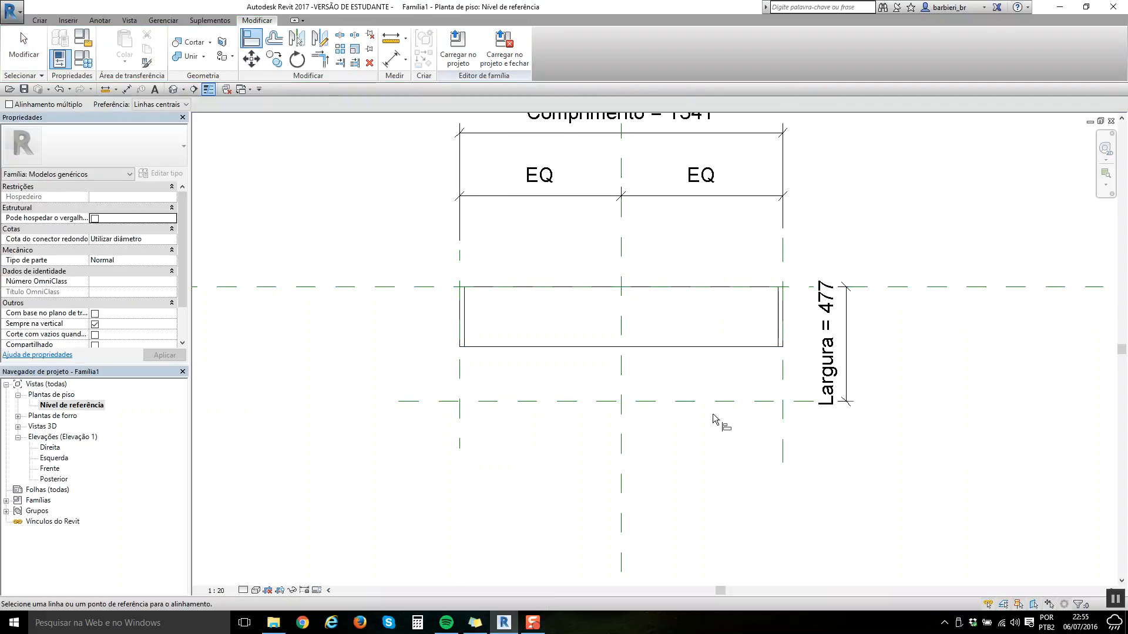
{"action": "left_click", "coordinate": [710, 403]}
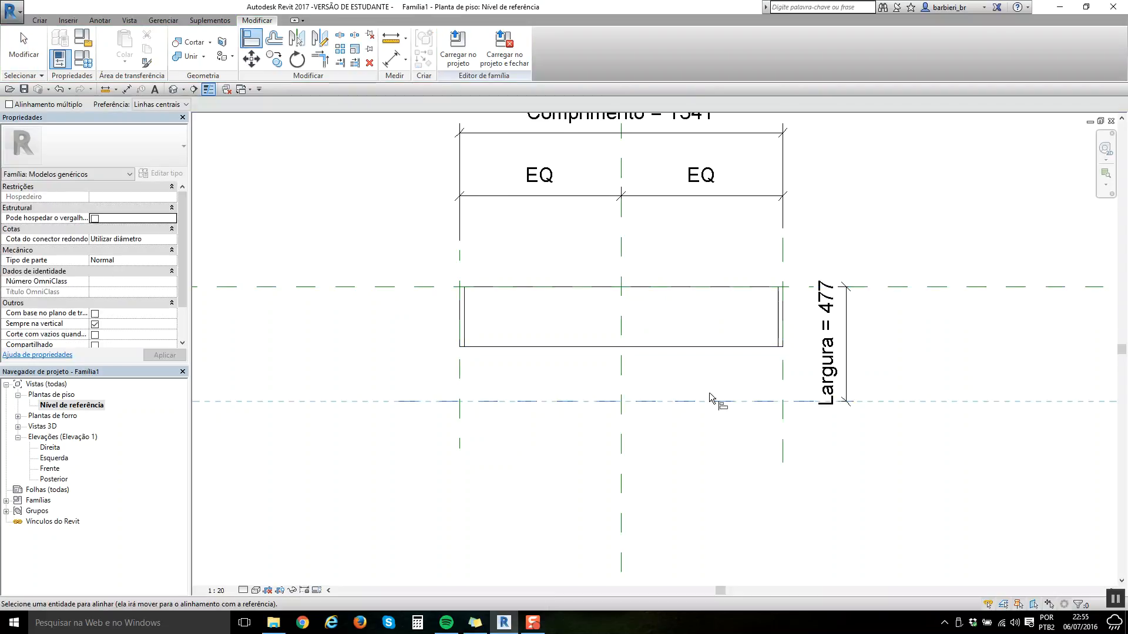
{"action": "left_click", "coordinate": [709, 347]}
{"action": "left_click", "coordinate": [606, 423]}
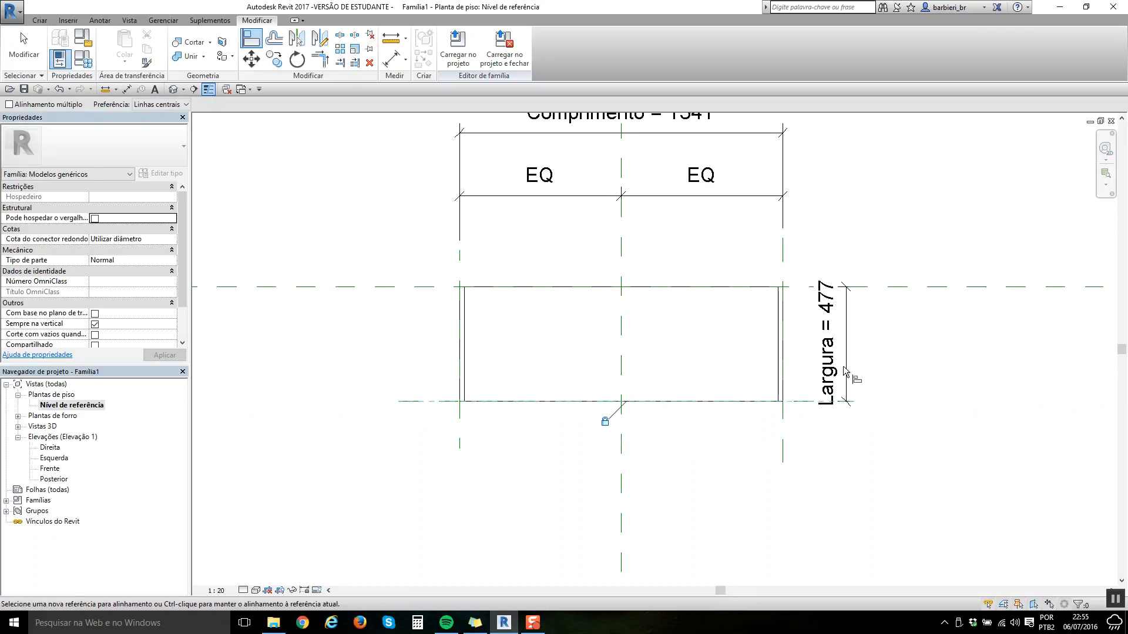
{"action": "key", "text": "Escape"}
{"action": "key", "text": "Escape"}
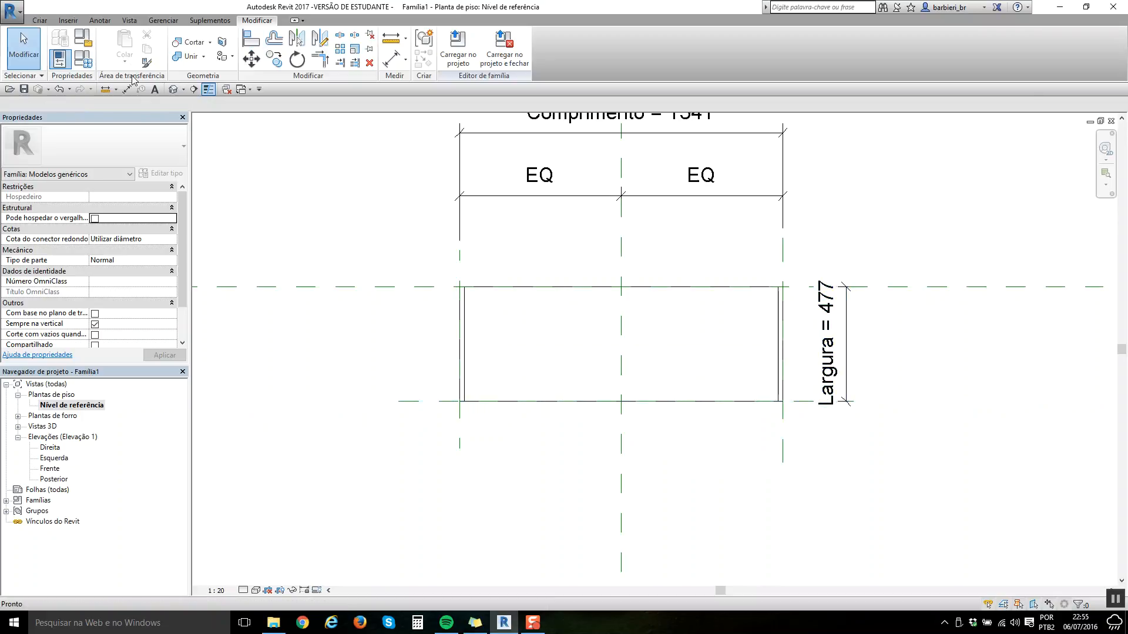
Step: Open the 3D view and display the cabinet frame with the shaded visual style
{"action": "left_click", "coordinate": [173, 89]}
{"action": "mouse_move", "coordinate": [591, 351]}
{"action": "middle_mouse_down", "text": "shift"}
{"action": "mouse_move", "coordinate": [773, 320]}
{"action": "mouse_move", "coordinate": [847, 392]}
{"action": "mouse_move", "coordinate": [823, 397]}
{"action": "mouse_move", "coordinate": [927, 410]}
{"action": "middle_mouse_up", "text": "shift"}
{"action": "key", "text": "s"}
{"action": "key", "text": "d"}
{"action": "scroll", "coordinate": [823, 399], "scroll_direction": "down", "scroll_amount": 2}
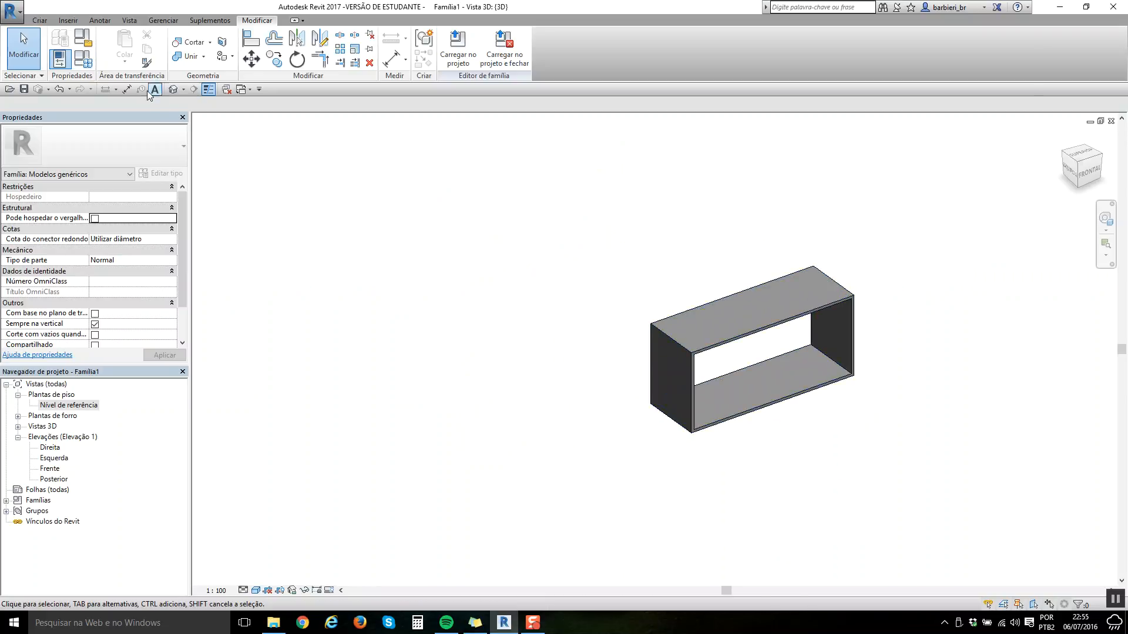
{"action": "left_click_drag", "start_coordinate": [574, 196], "coordinate": [600, 230]}
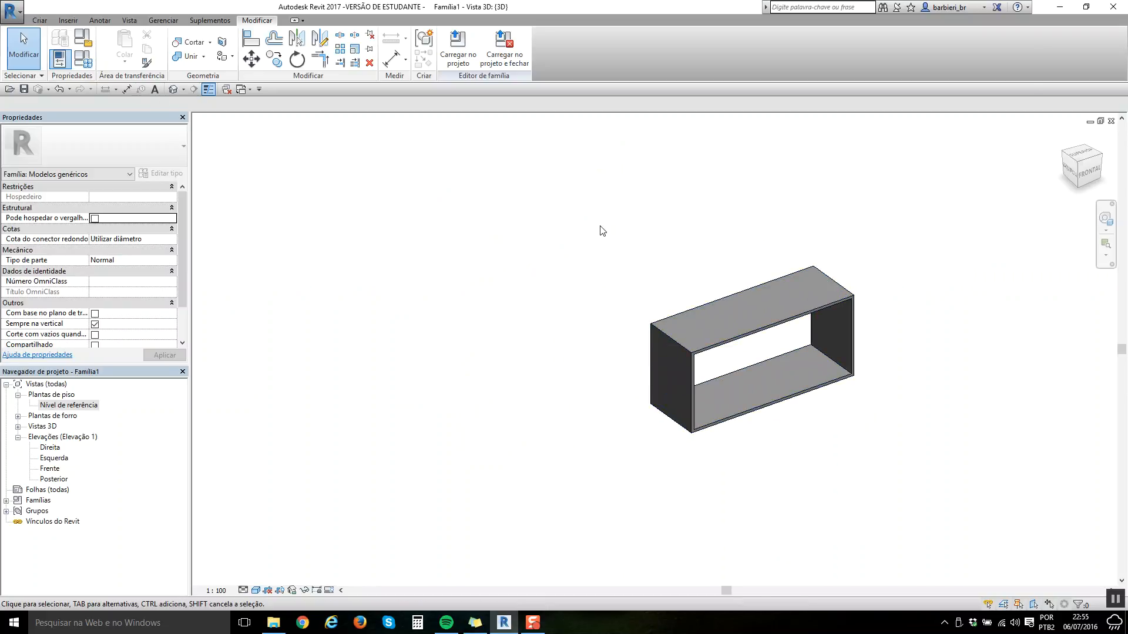
Step: In the family types, set Altura to 500 and Comprimento to 2500
{"action": "left_click", "coordinate": [89, 66]}
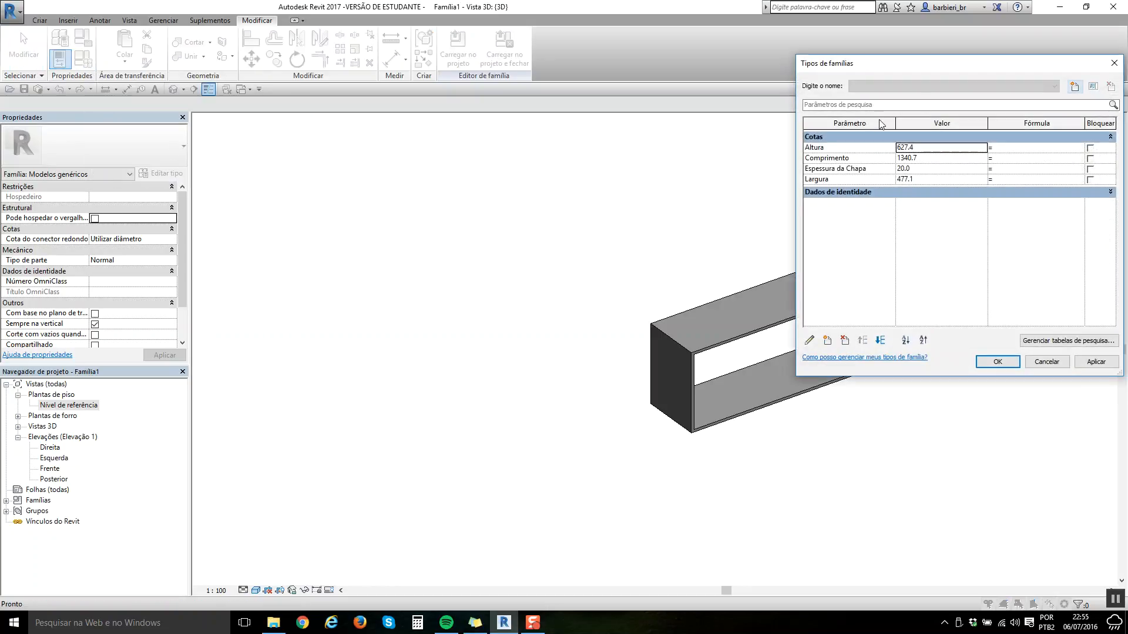
{"action": "left_click_drag", "start_coordinate": [940, 63], "coordinate": [303, 111]}
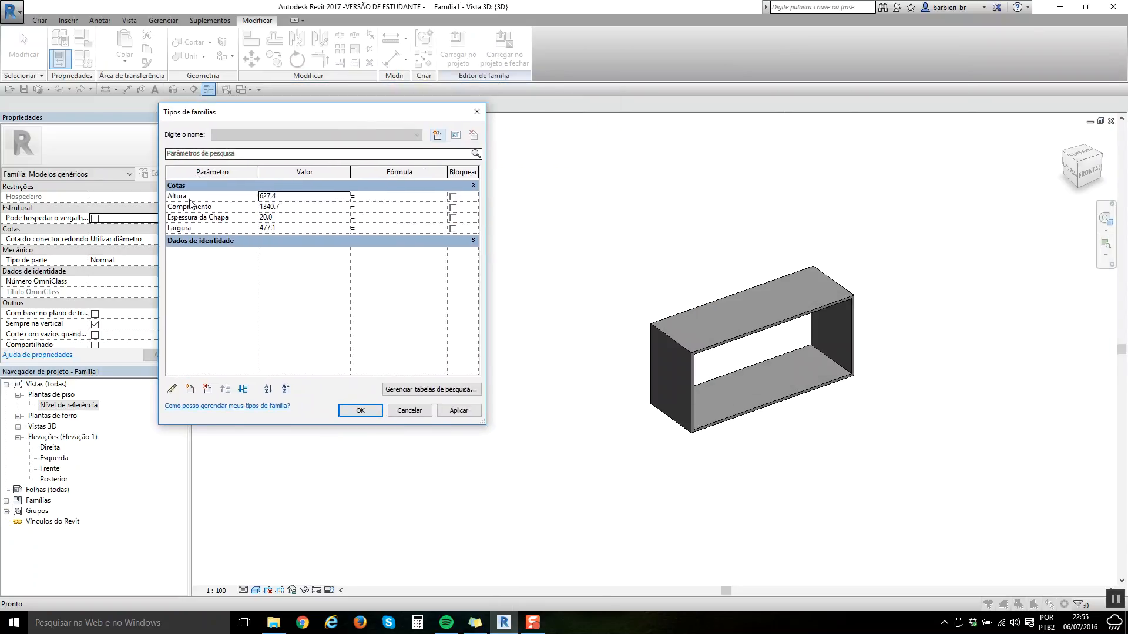
{"action": "double_click", "coordinate": [296, 196]}
{"action": "type", "text": "500"}
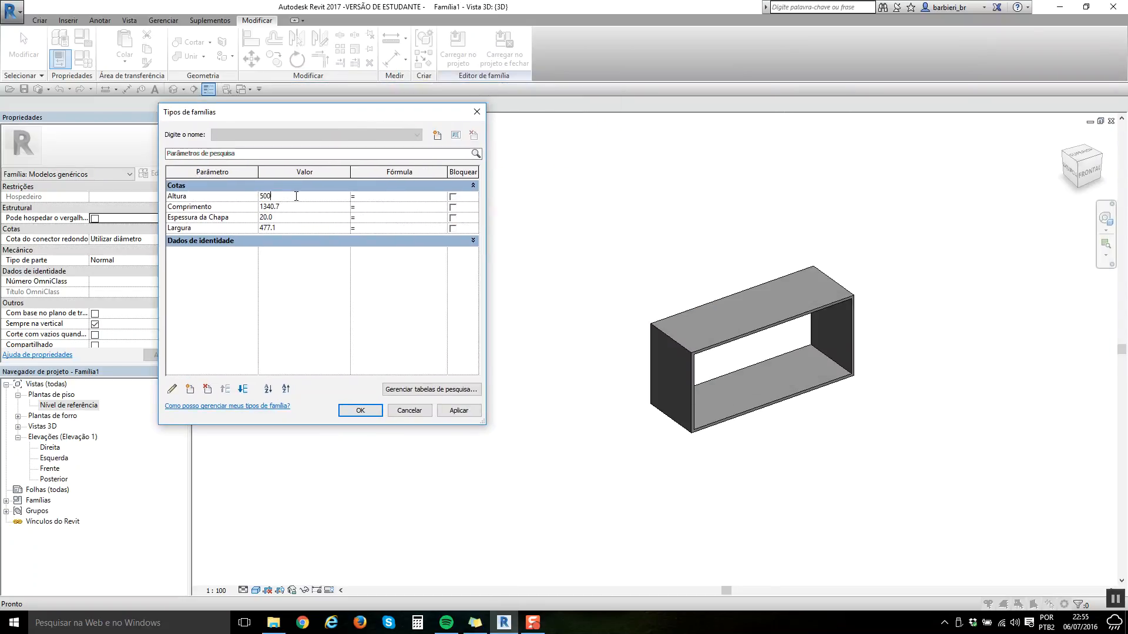
{"action": "key", "text": "Tab"}
{"action": "double_click", "coordinate": [312, 207]}
{"action": "key", "text": "Tab"}
Step: Set Espessura da Chapa to 18 and Largura to 500, and apply the values to the cabinet
{"action": "double_click", "coordinate": [295, 217]}
{"action": "type", "text": "18"}
{"action": "key", "text": "Tab"}
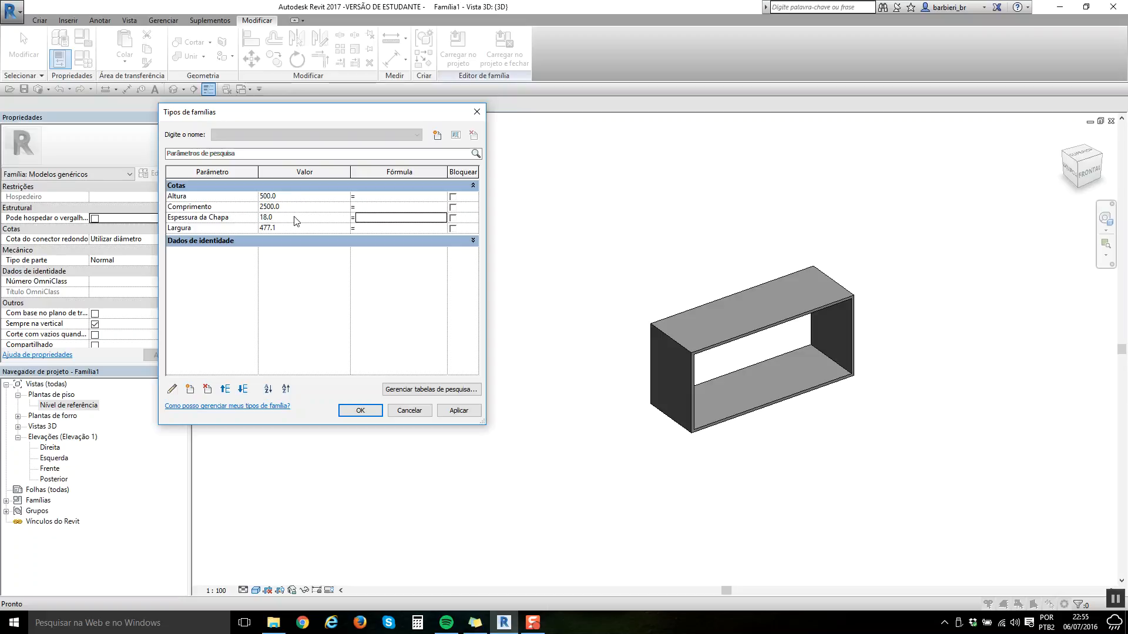
{"action": "double_click", "coordinate": [293, 228]}
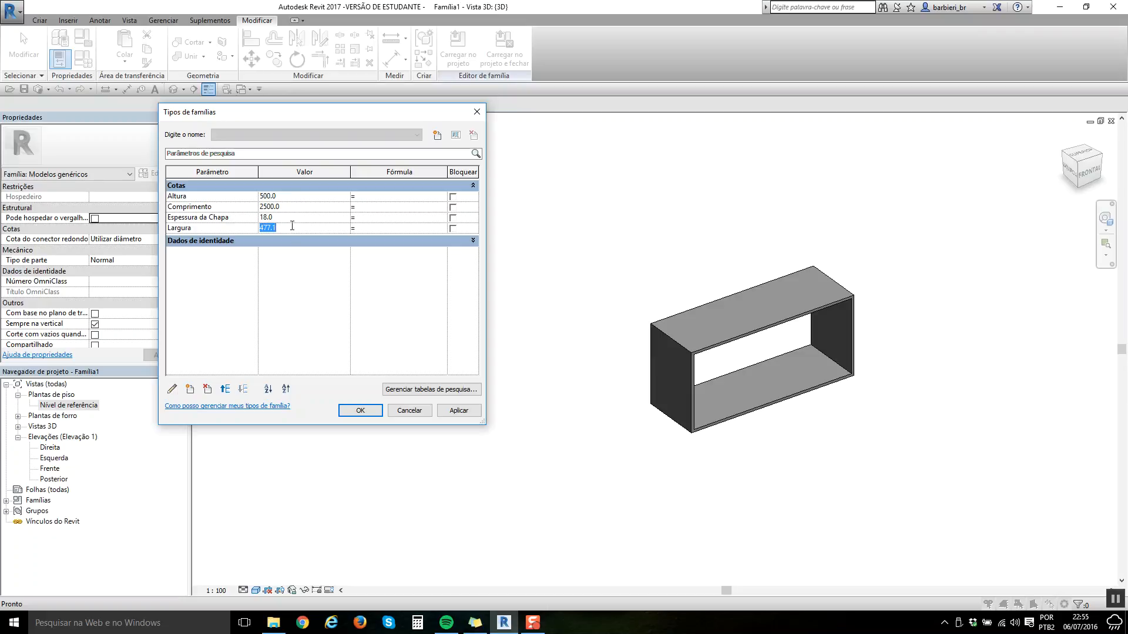
{"action": "key", "text": "Tab"}
{"action": "left_click", "coordinate": [460, 409]}
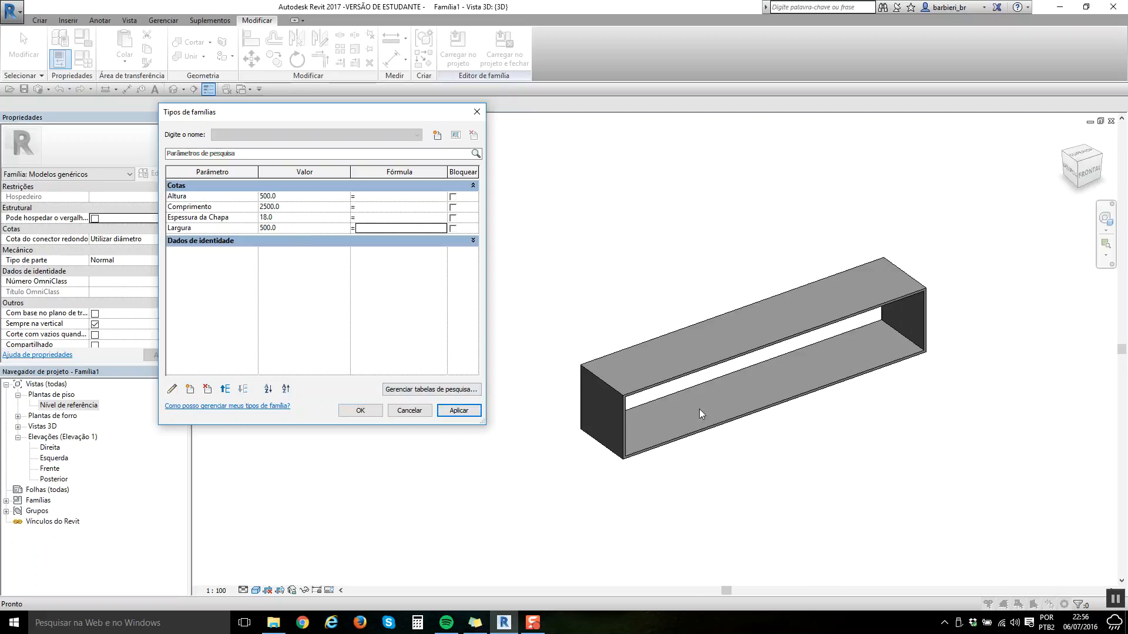
Step: Set Comprimento to 1800, apply it to the cabinet and close the family types
{"action": "double_click", "coordinate": [309, 208]}
{"action": "type", "text": "1800"}
{"action": "key", "text": "Tab"}
{"action": "left_click", "coordinate": [459, 411]}
{"action": "left_click", "coordinate": [410, 411]}
Step: Associate the cabinet extrusion's material with a new type family parameter named Material, grouped under Materiais e acabamentos
{"action": "middle_click_drag", "start_coordinate": [679, 439], "coordinate": [538, 459]}
{"action": "left_click", "coordinate": [594, 349]}
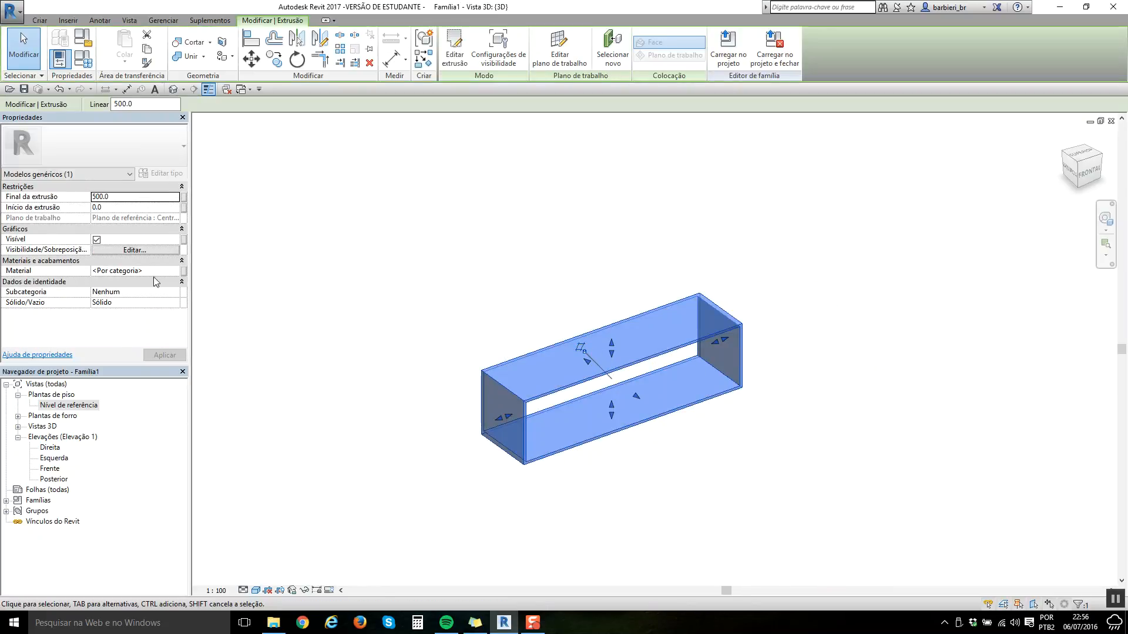
{"action": "left_click", "coordinate": [184, 272]}
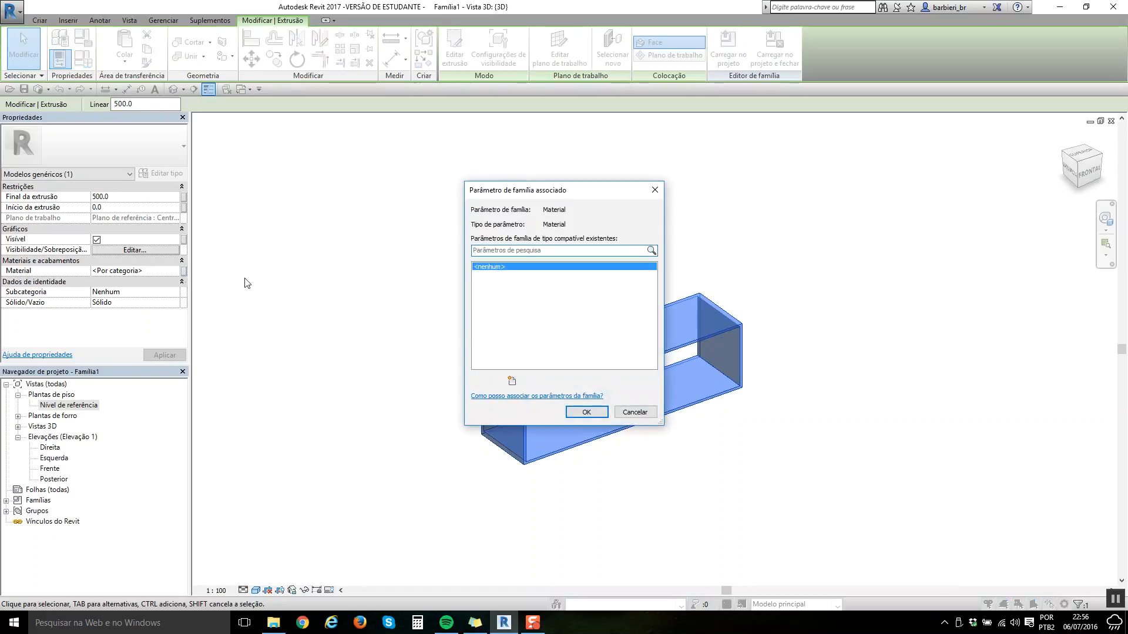
{"action": "left_click", "coordinate": [511, 382]}
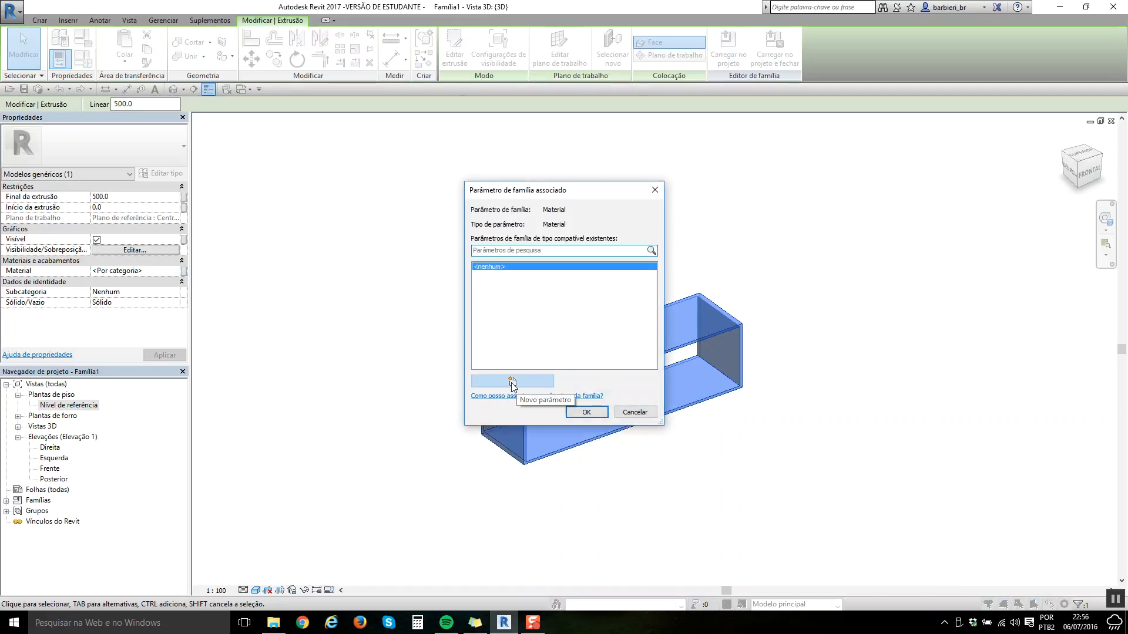
{"action": "type", "text": "Material"}
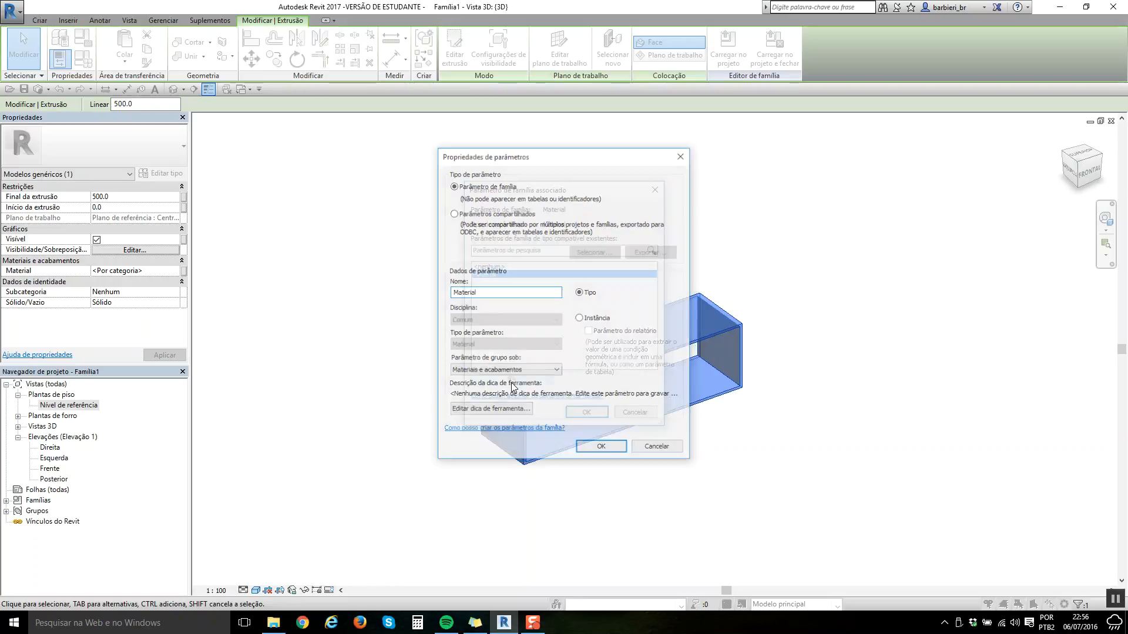
{"action": "key", "text": "Return"}
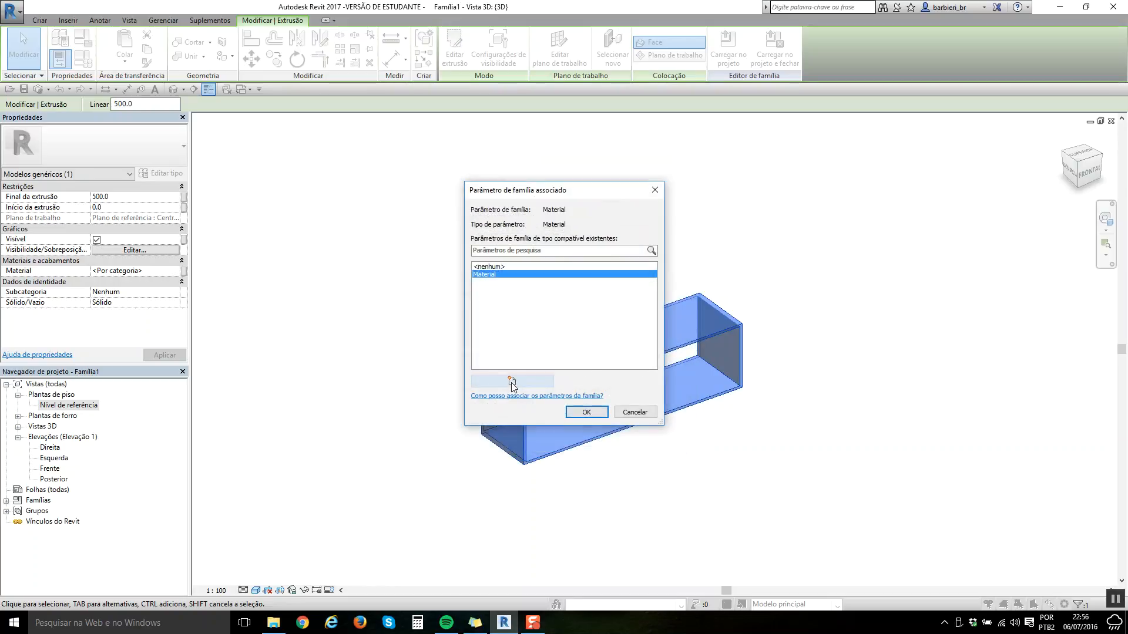
{"action": "left_click", "coordinate": [573, 417]}
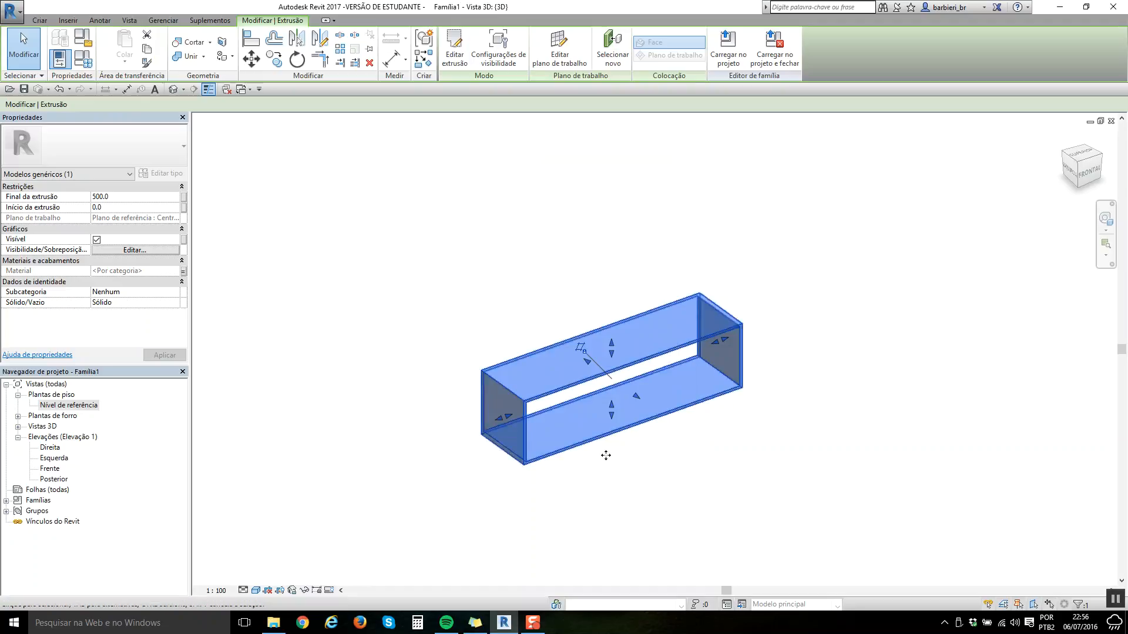
{"action": "left_click", "coordinate": [577, 308]}
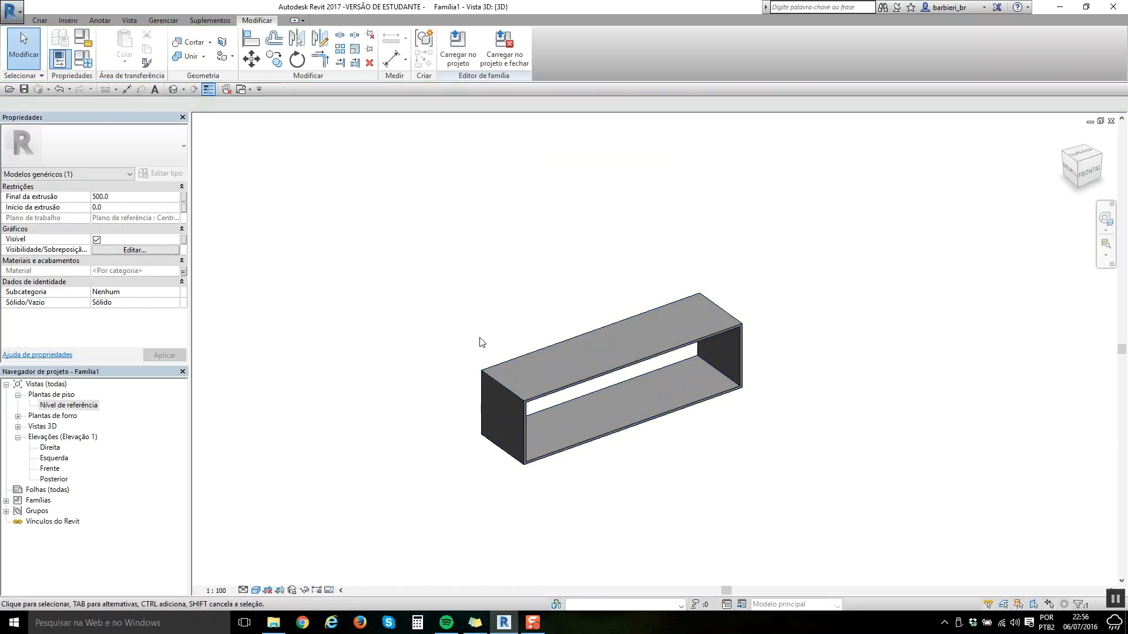
Step: Start saving the family as a family file and create a desktop folder named Módulos de Marcenaria for it
{"action": "left_click", "coordinate": [628, 477]}
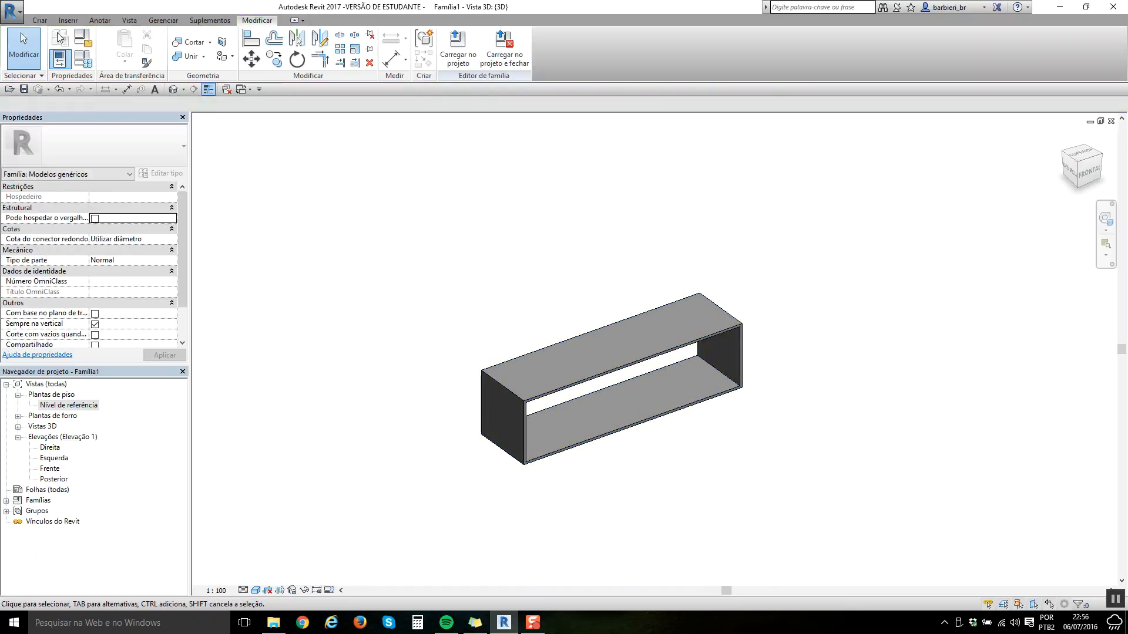
{"action": "left_click", "coordinate": [11, 10]}
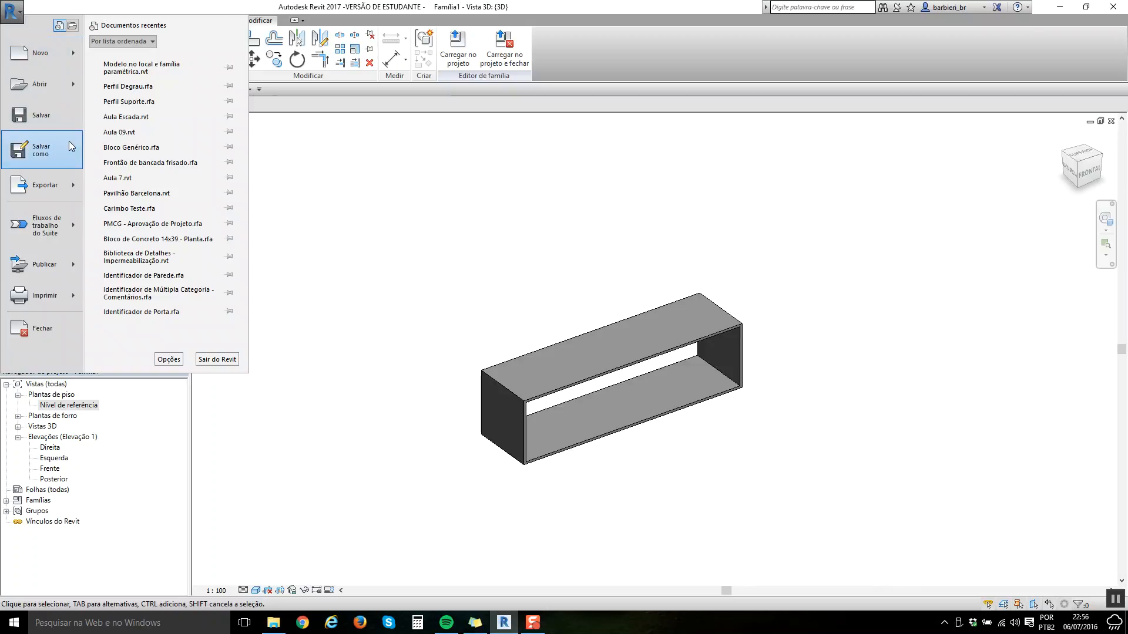
{"action": "mouse_move", "coordinate": [69, 142]}
{"action": "left_click", "coordinate": [157, 118]}
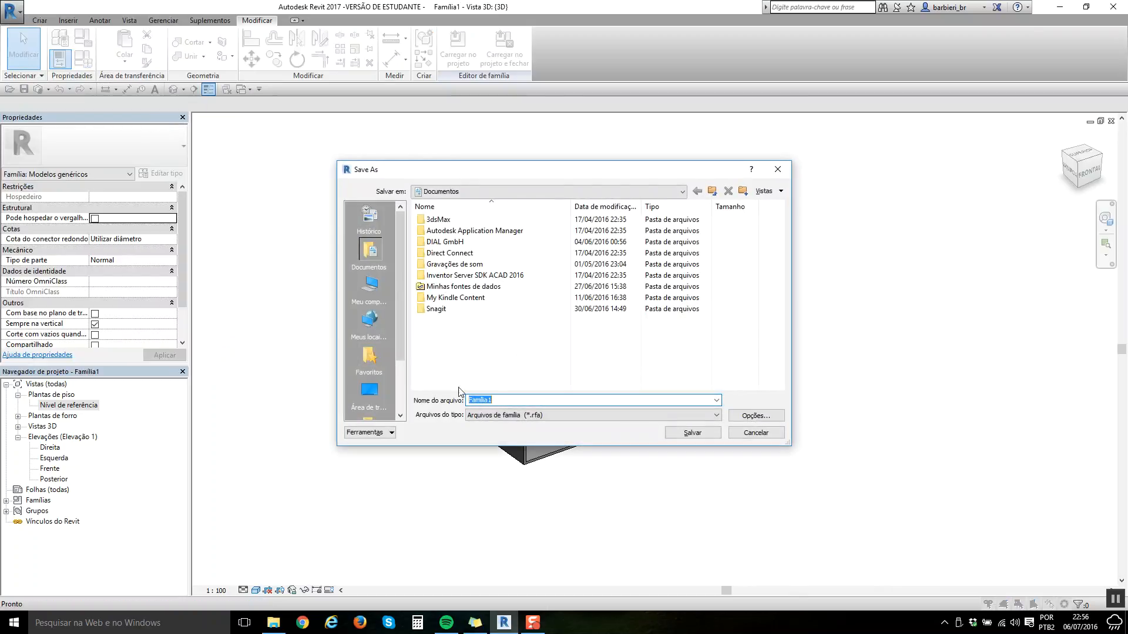
{"action": "left_click", "coordinate": [369, 393]}
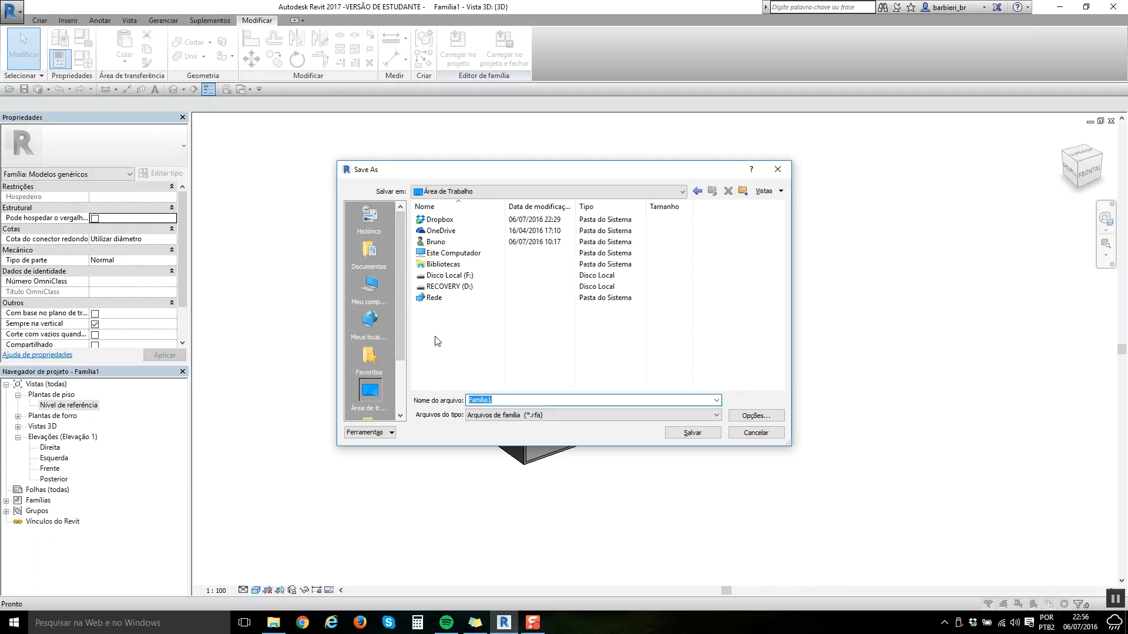
{"action": "right_click", "coordinate": [435, 341]}
{"action": "mouse_move", "coordinate": [482, 475]}
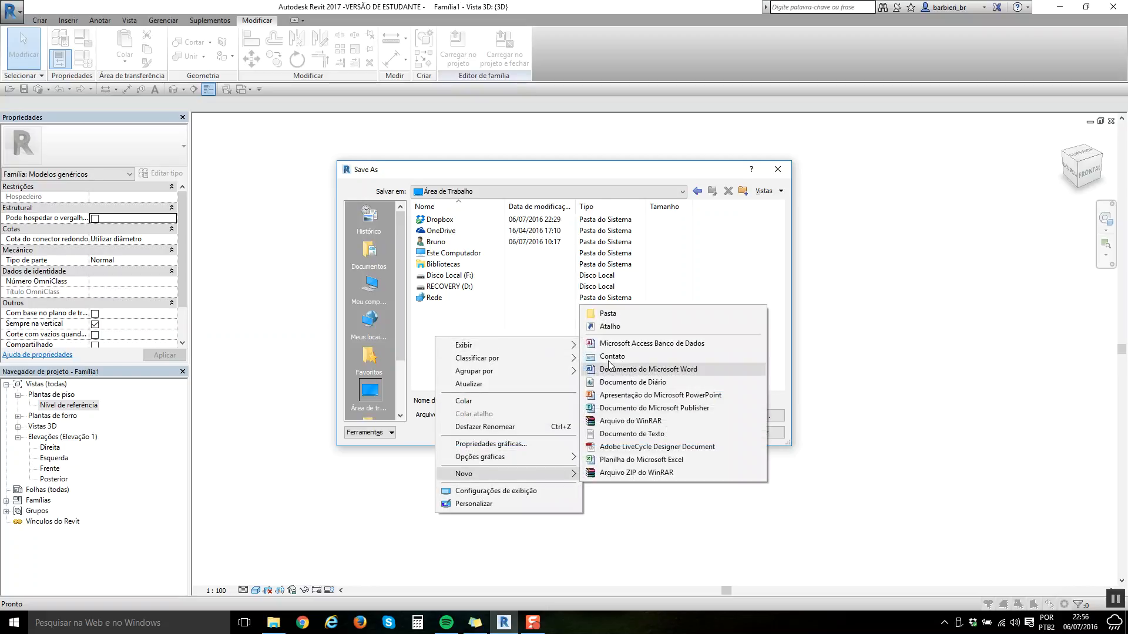
{"action": "left_click", "coordinate": [609, 314]}
{"action": "type", "text": "M"}
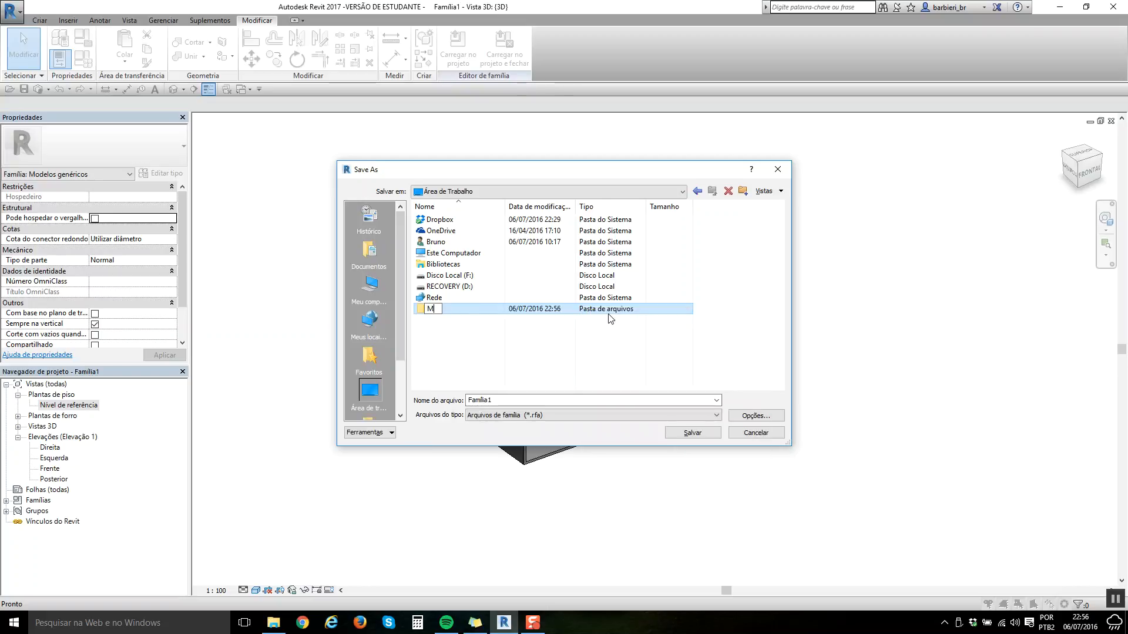
{"action": "type", "text": "ódulos de Marcenaria"}
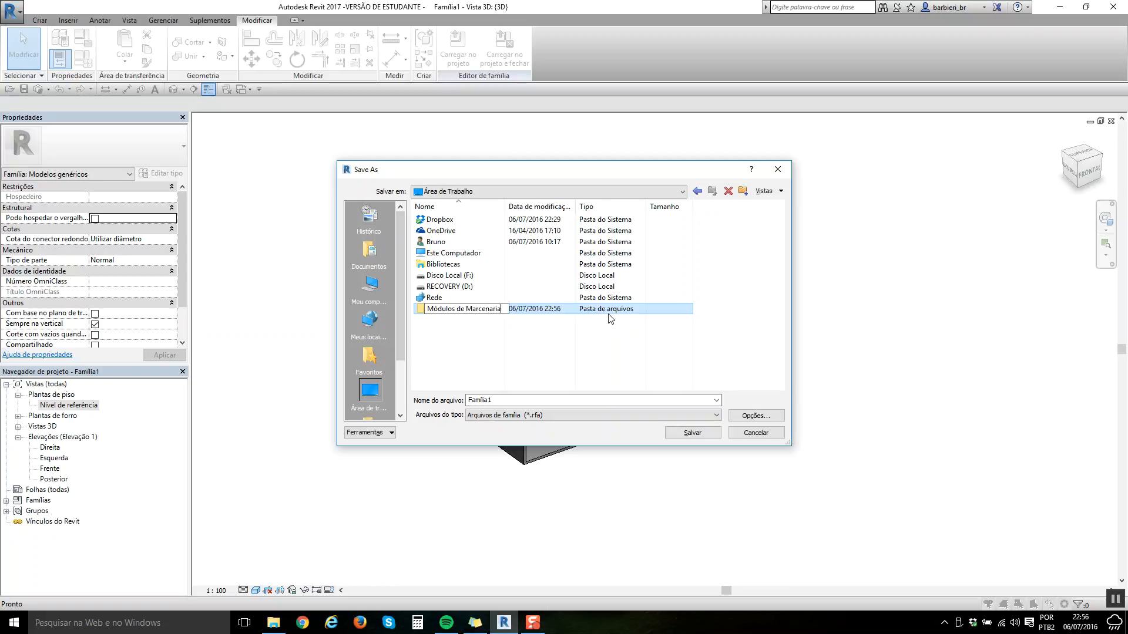
{"action": "key", "text": "Return"}
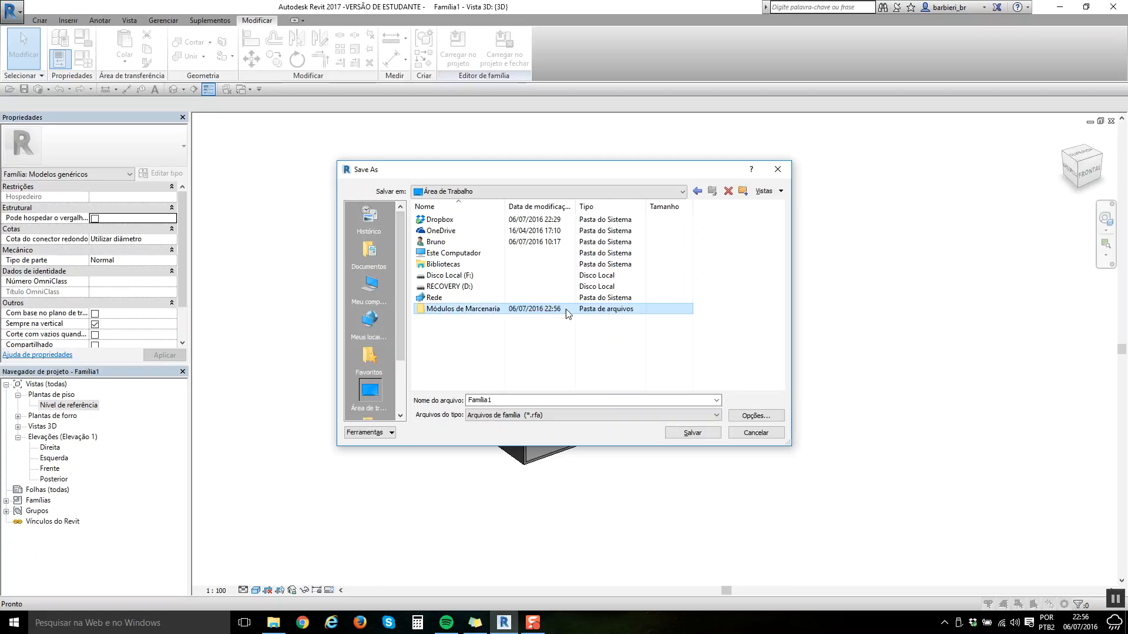
Step: Save the family as Caixa sem fundo inside the Módulos de Marcenaria folder
{"action": "double_click", "coordinate": [460, 312]}
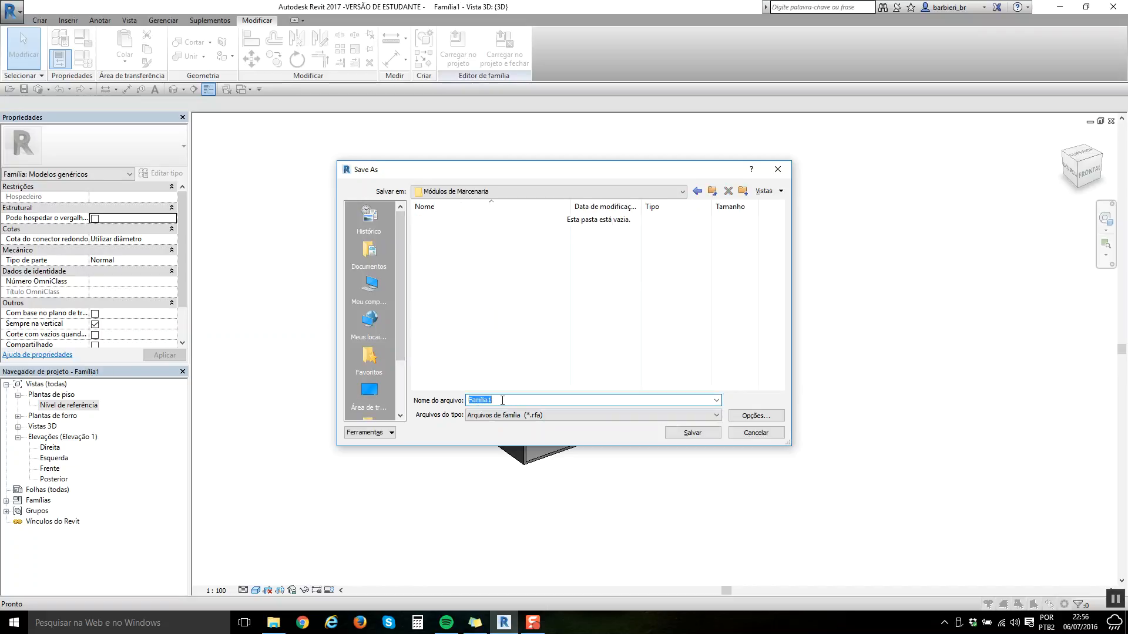
{"action": "type", "text": "Caixa sem fundo"}
{"action": "key", "text": "Return"}
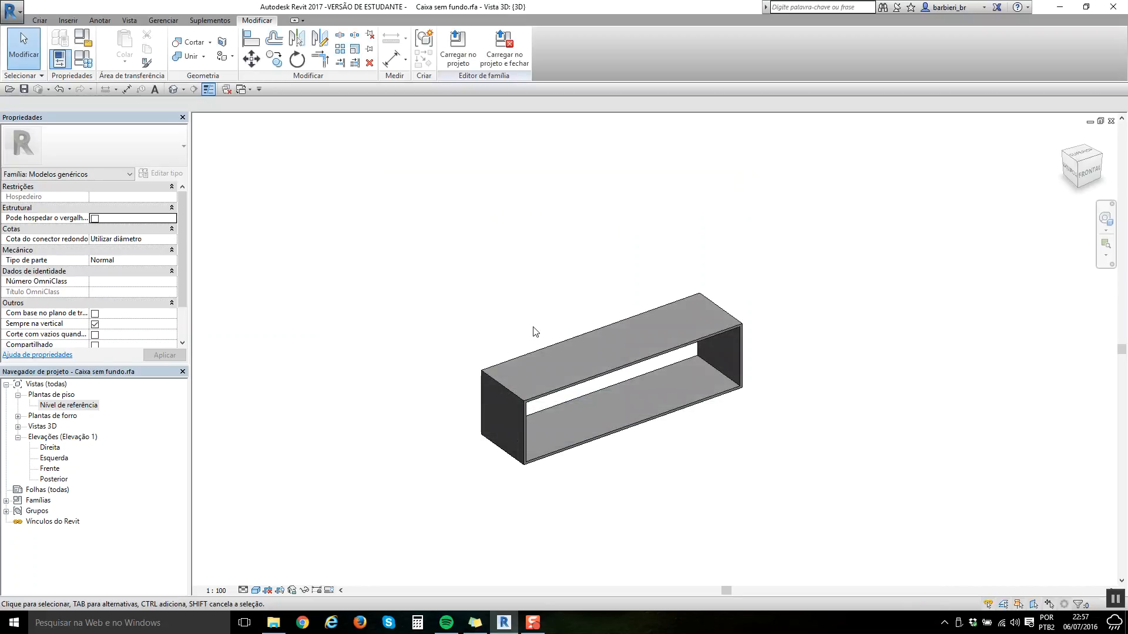
Step: Load the family into Projeto1 and place one rotated instance on Nível 1, parallel to and in front of the countertop
{"action": "left_click", "coordinate": [499, 60]}
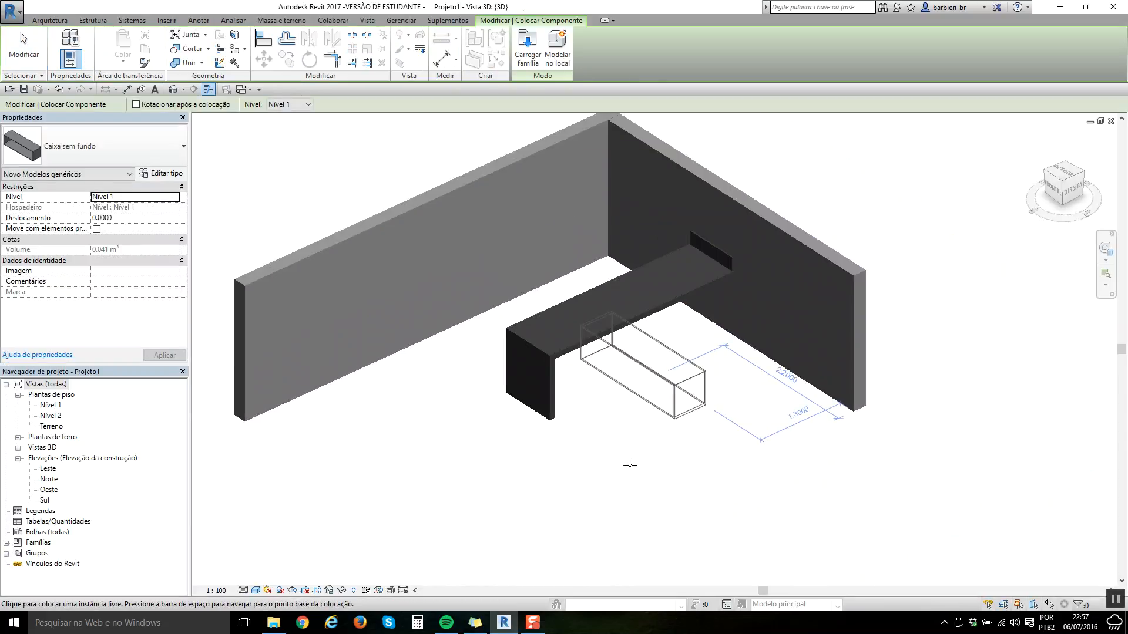
{"action": "key", "text": "space"}
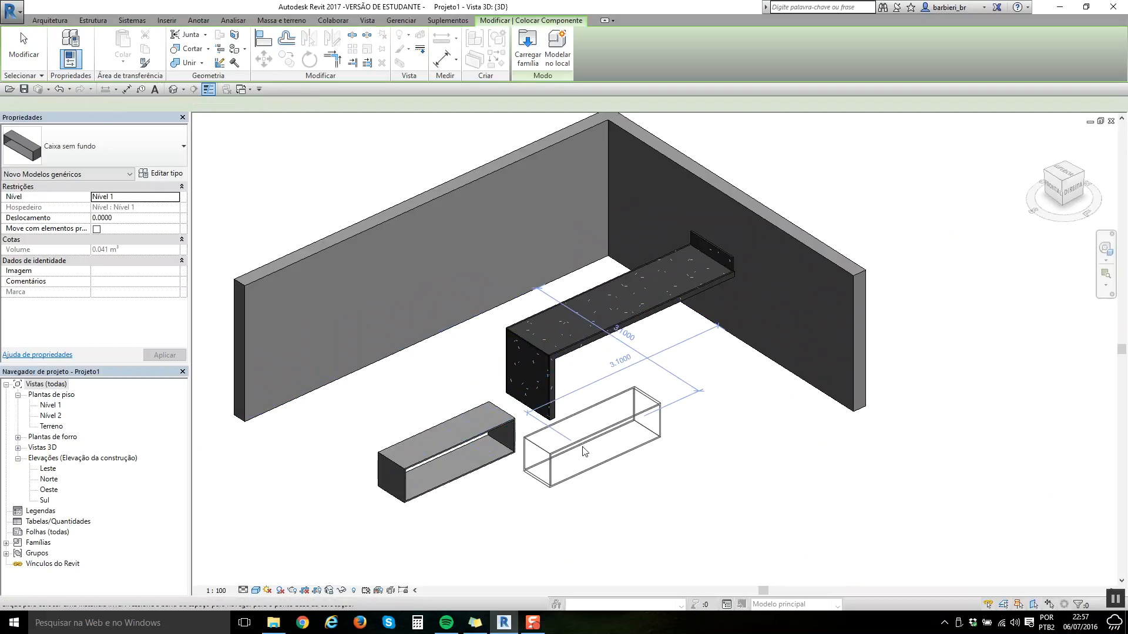
{"action": "key", "text": "Escape"}
Step: Select the placed Caixa sem fundo cabinet beside the countertop
{"action": "middle_click_drag", "start_coordinate": [549, 406], "coordinate": [561, 441], "text": "shift"}
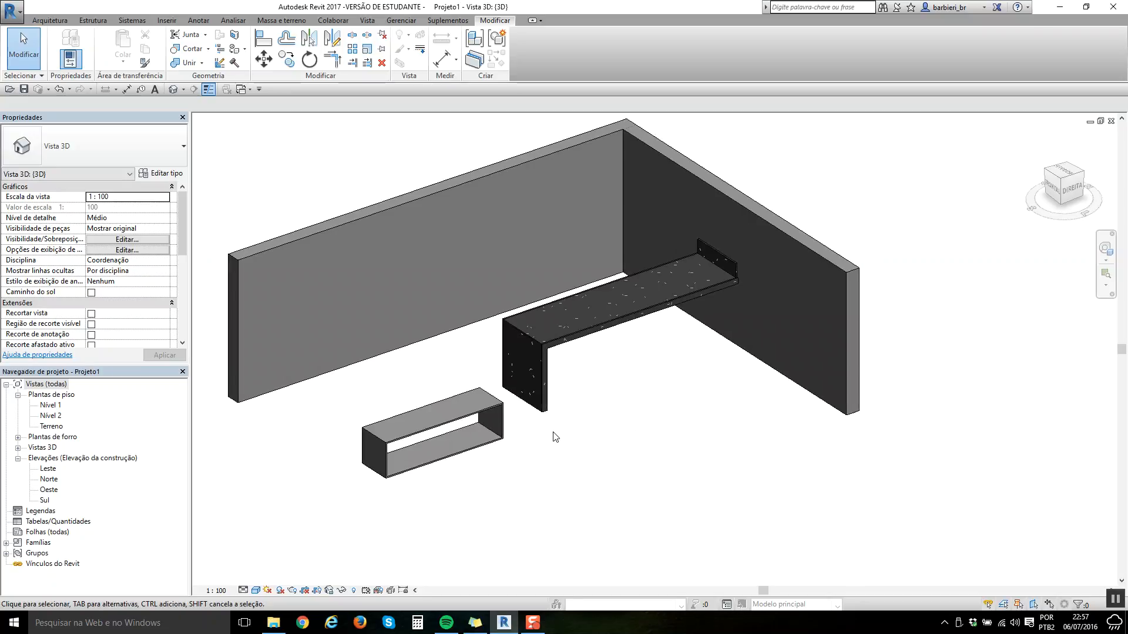
{"action": "scroll", "coordinate": [554, 435], "scroll_direction": "up", "scroll_amount": 4}
{"action": "left_click", "coordinate": [494, 349]}
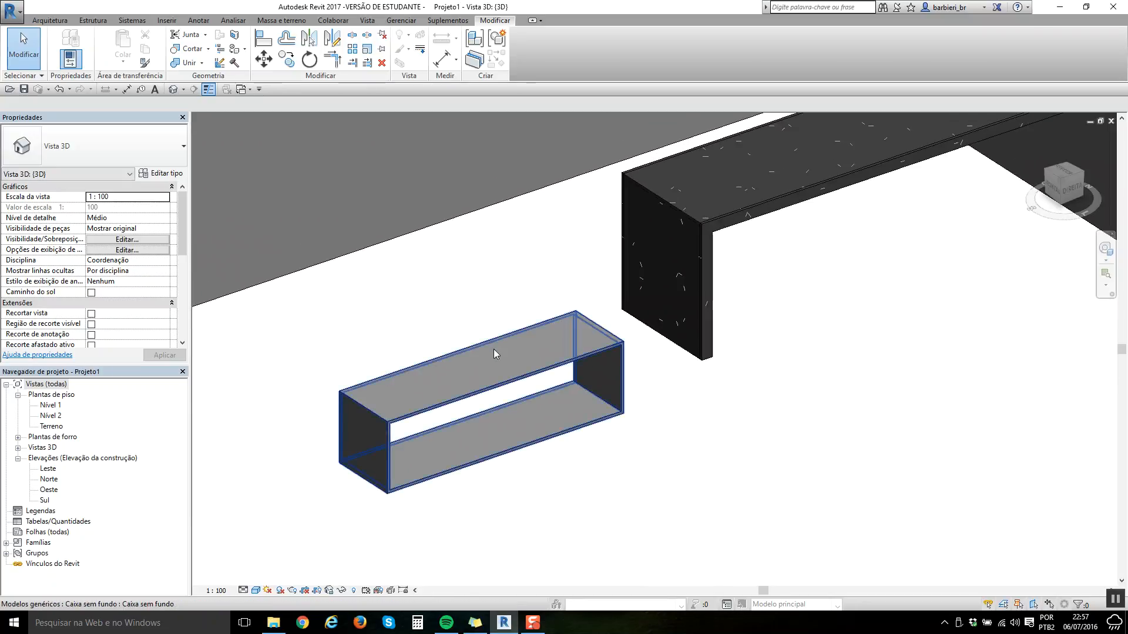